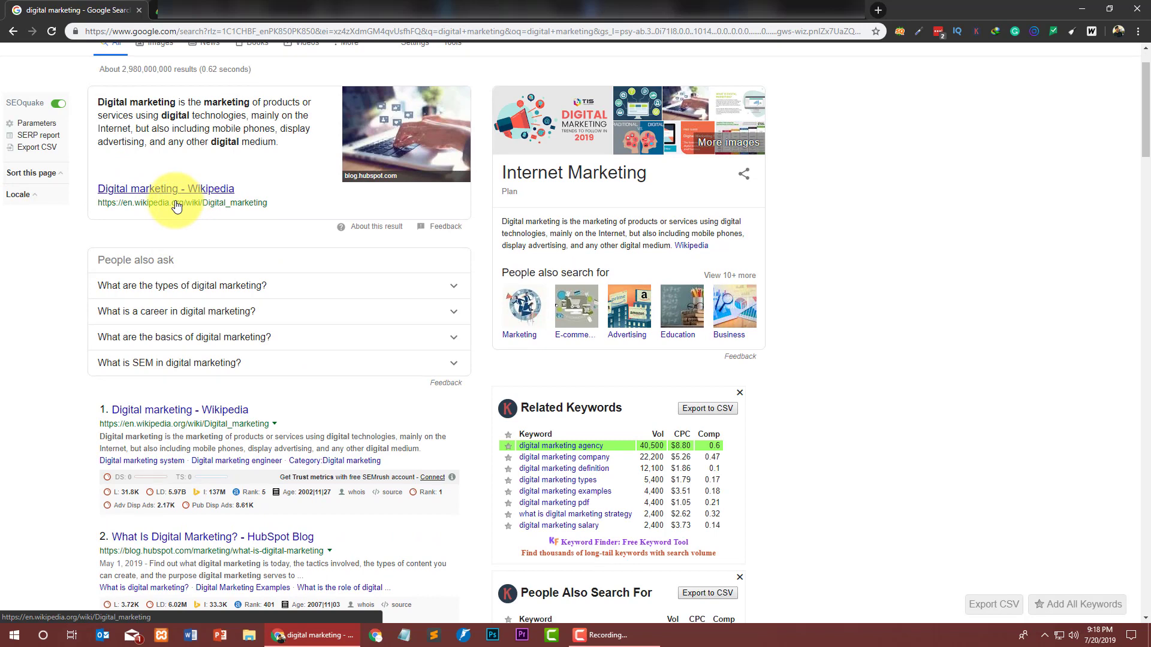
- Open the HubSpot Blog search result blog.hubspot.com/marketing/what-is-digital-marketing in the separate browser tab
scroll(158, 204, "down", 5)
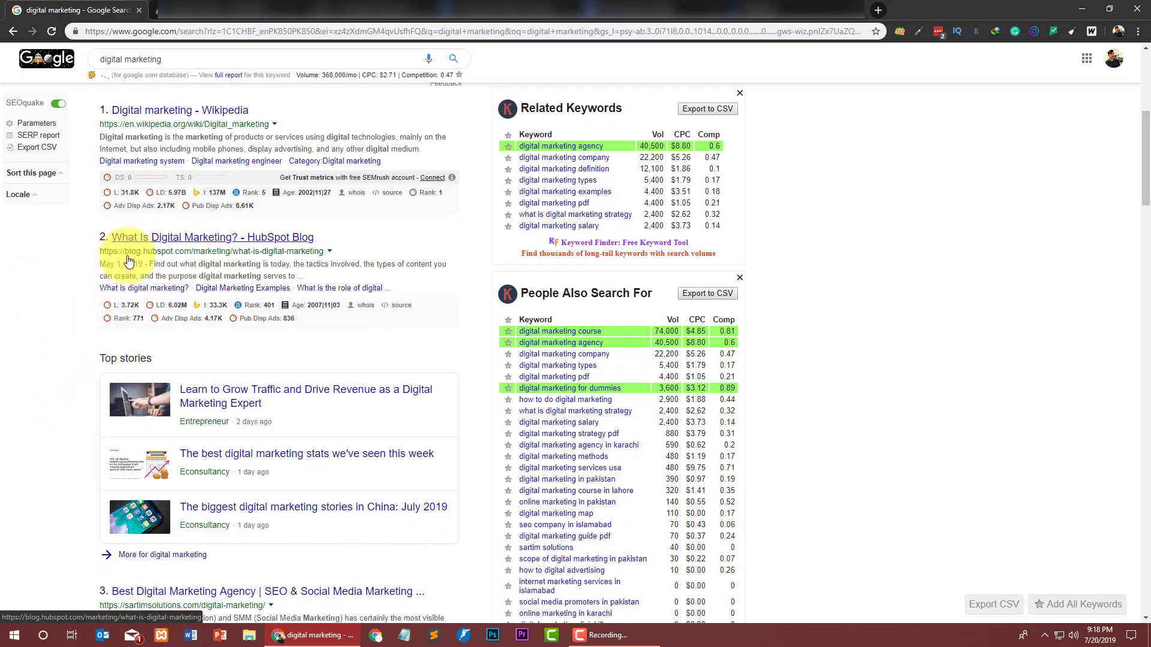
right_click(188, 247)
left_click(197, 254)
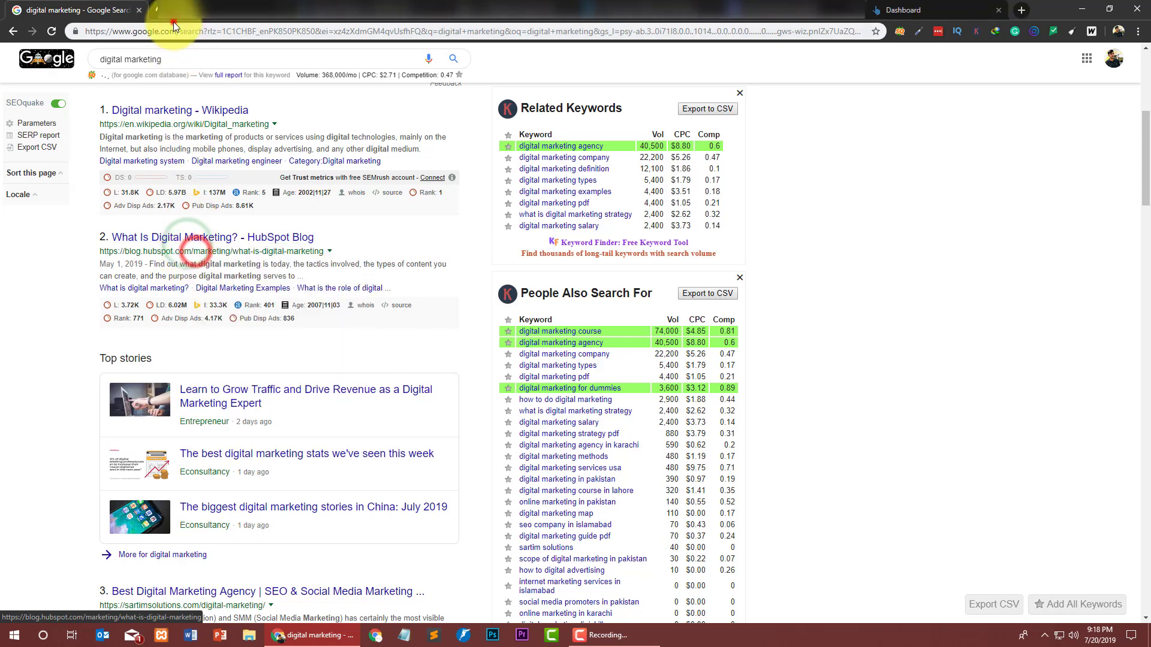
left_click(175, 32)
type("https://blog.hubspot.com/marketing/what-is-digital-marketing")
key("Return")
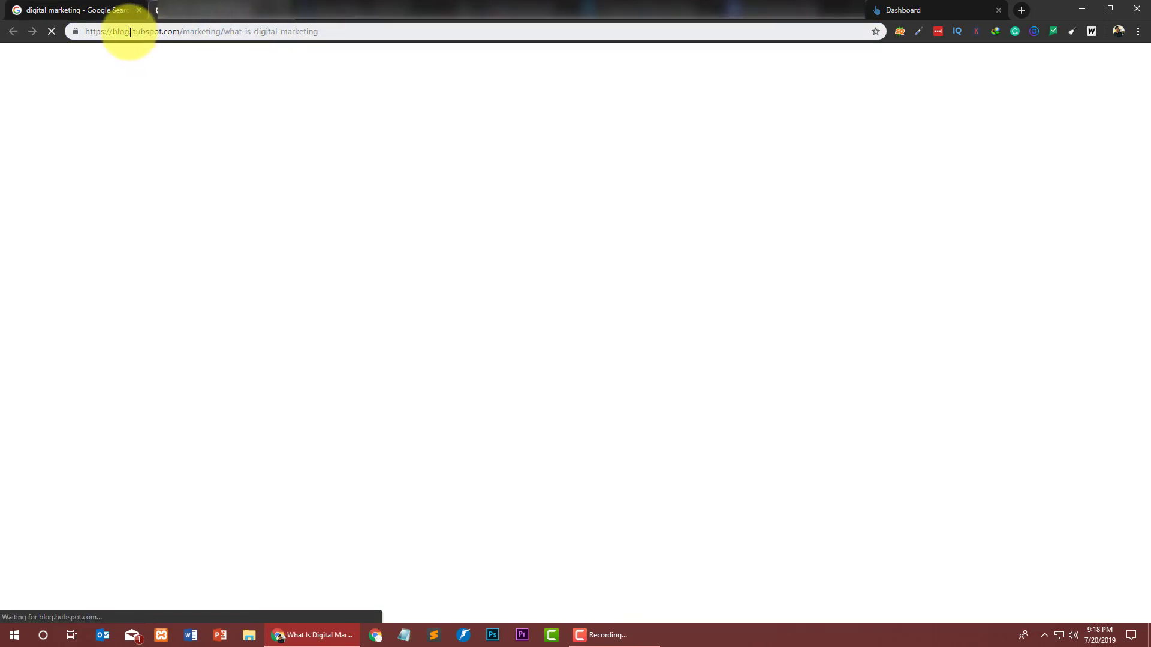
- Copy the HubSpot article's full URL and switch to Google Ads Keyword Planner
left_click_drag(118, 33, 82, 31)
key("ctrl+c")
left_click(309, 33)
left_click(333, 11)
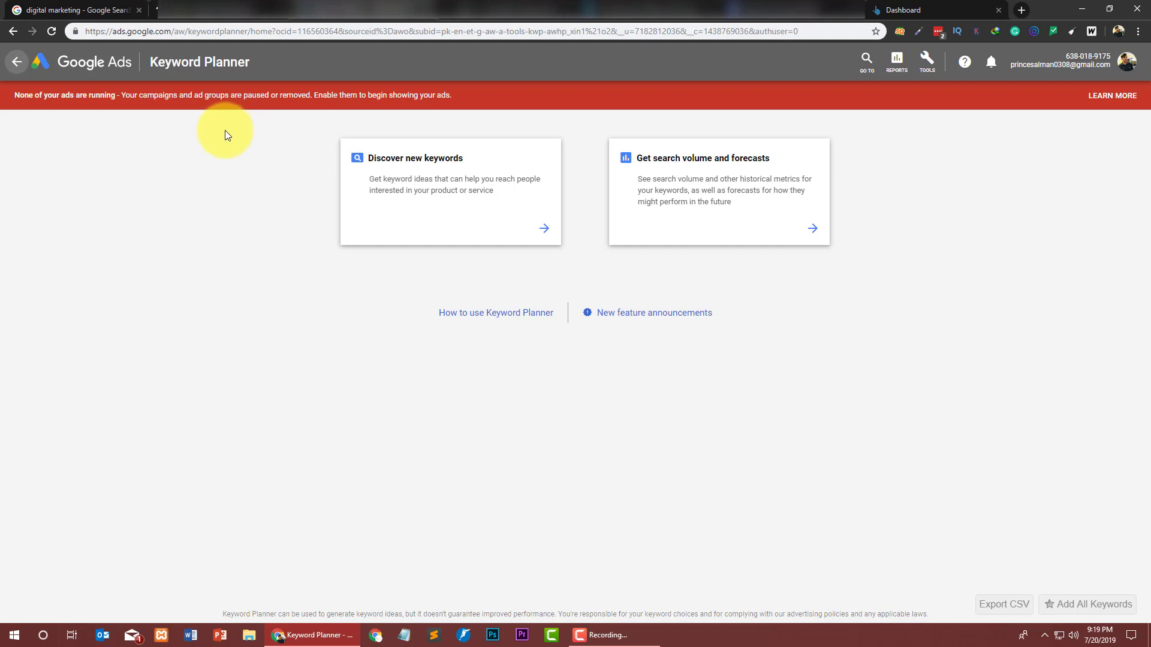
left_click(193, 8)
left_click(333, 10)
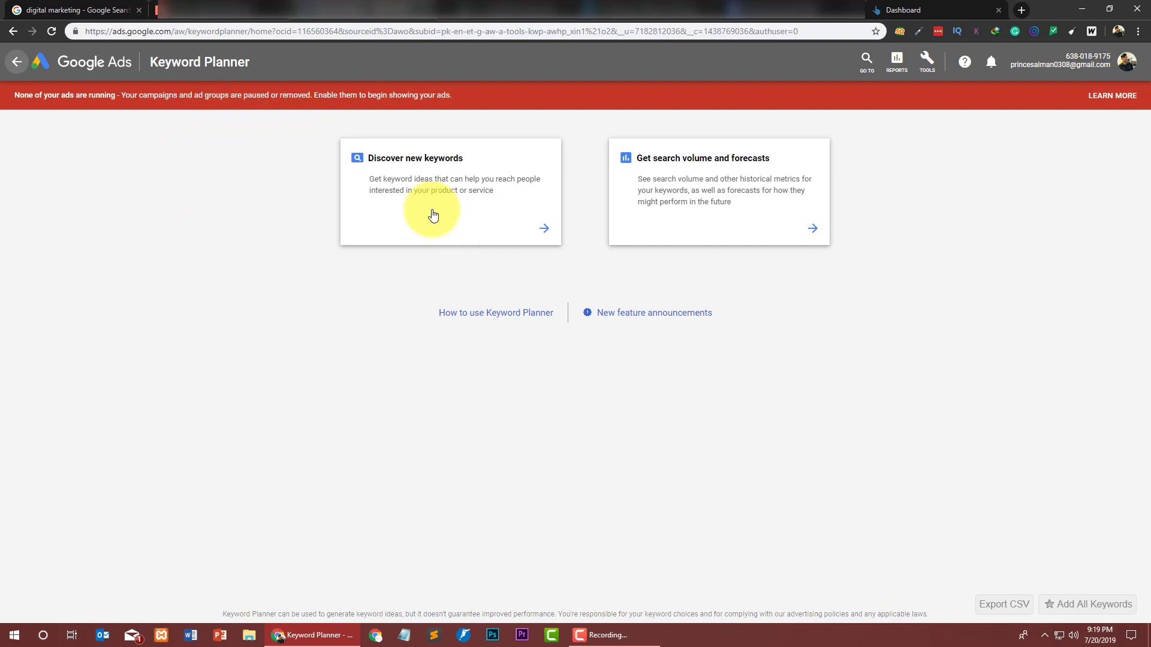
- Start discovering new keywords with the copied HubSpot article URL, limited to "This page only"
left_click(421, 160)
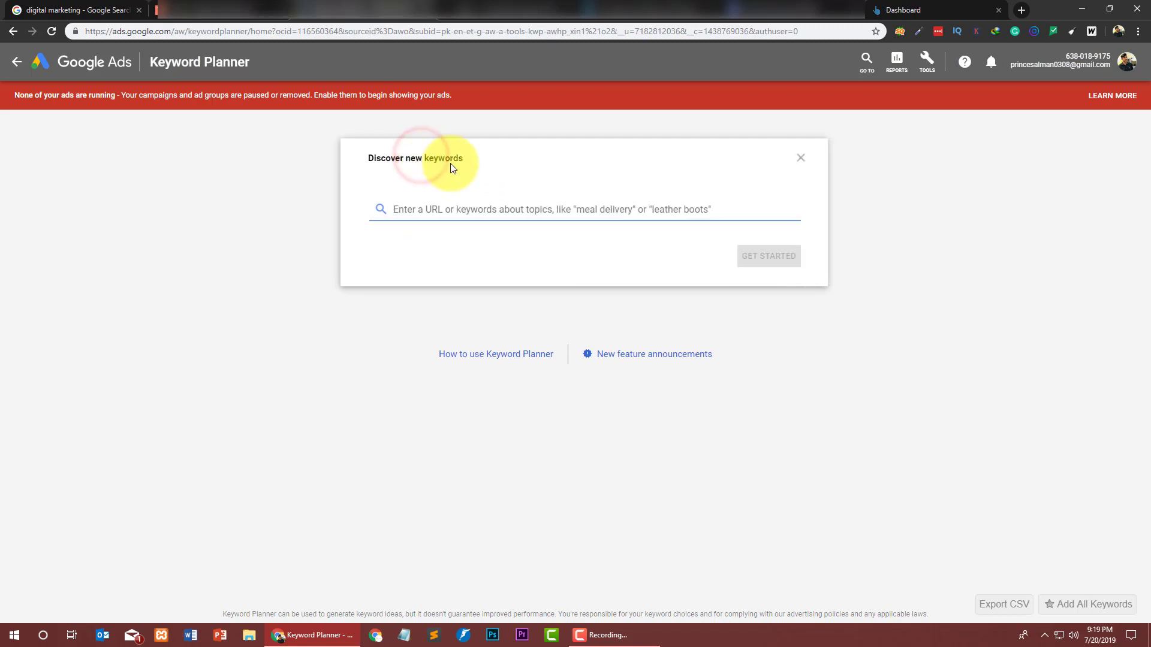
right_click(445, 208)
left_click(489, 297)
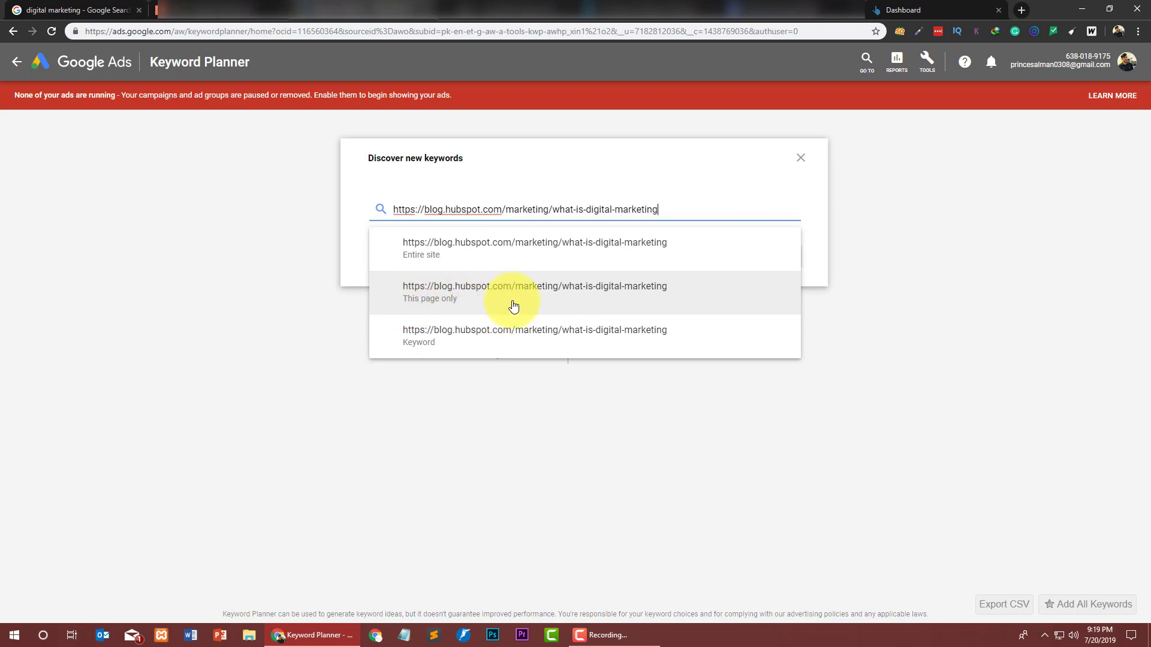
left_click(610, 305)
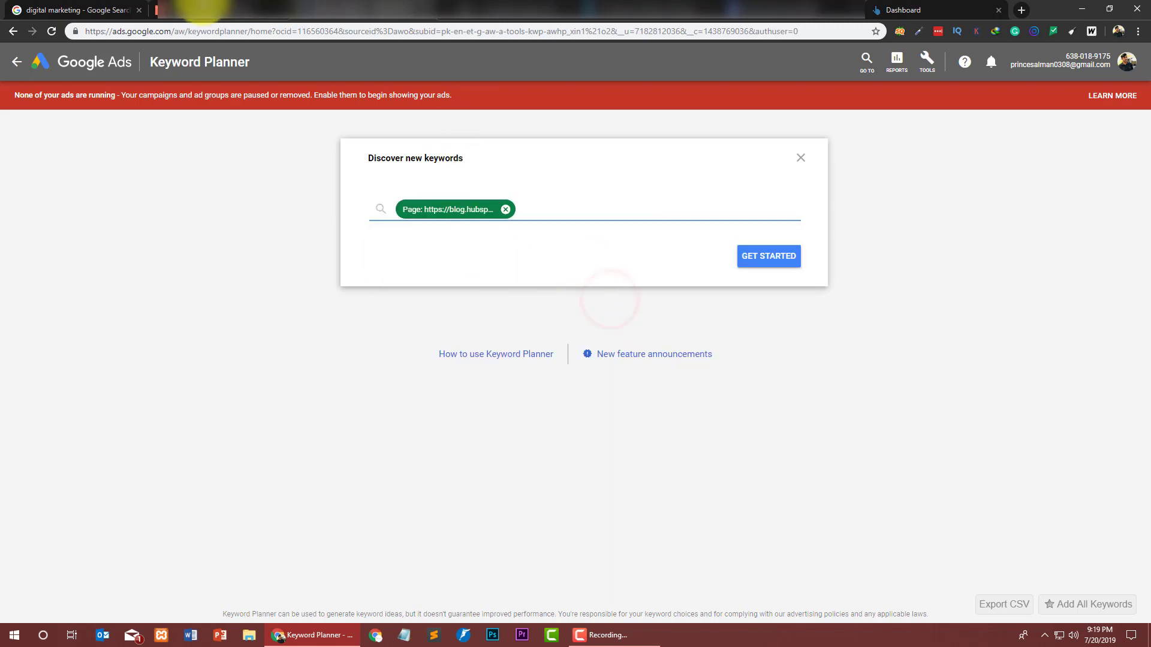
- Glance over the HubSpot article, then generate the Keyword Planner ideas for that page
left_click(180, 10)
scroll(376, 153, "down", 12)
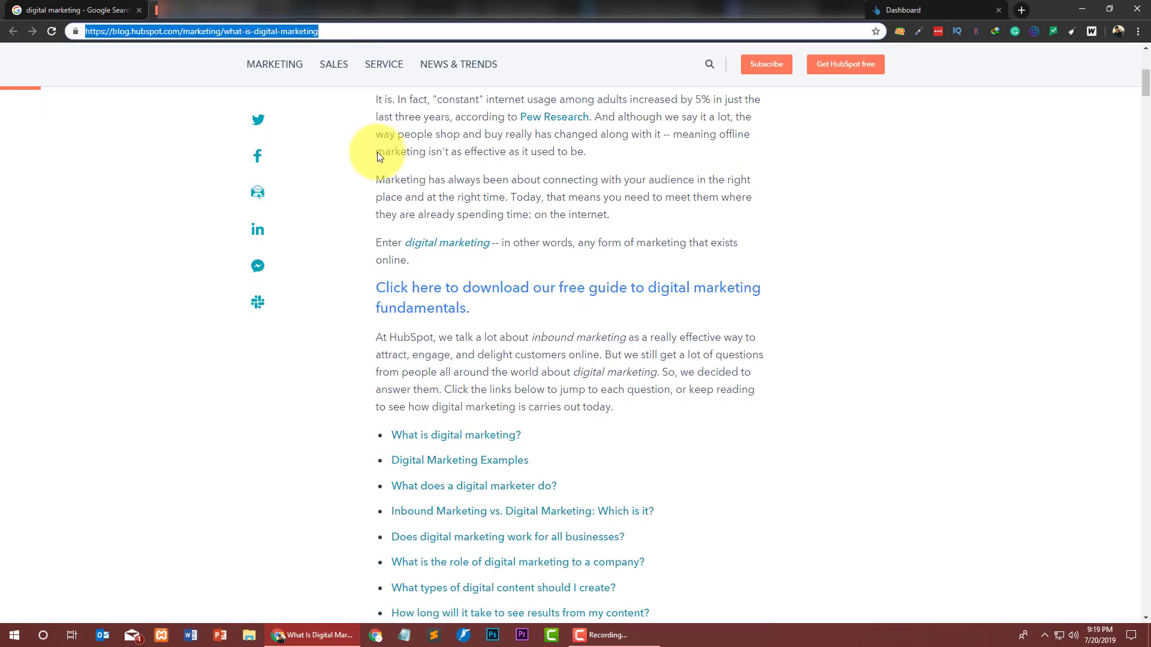
scroll(333, 191, "down", 3)
scroll(302, 205, "up", 12)
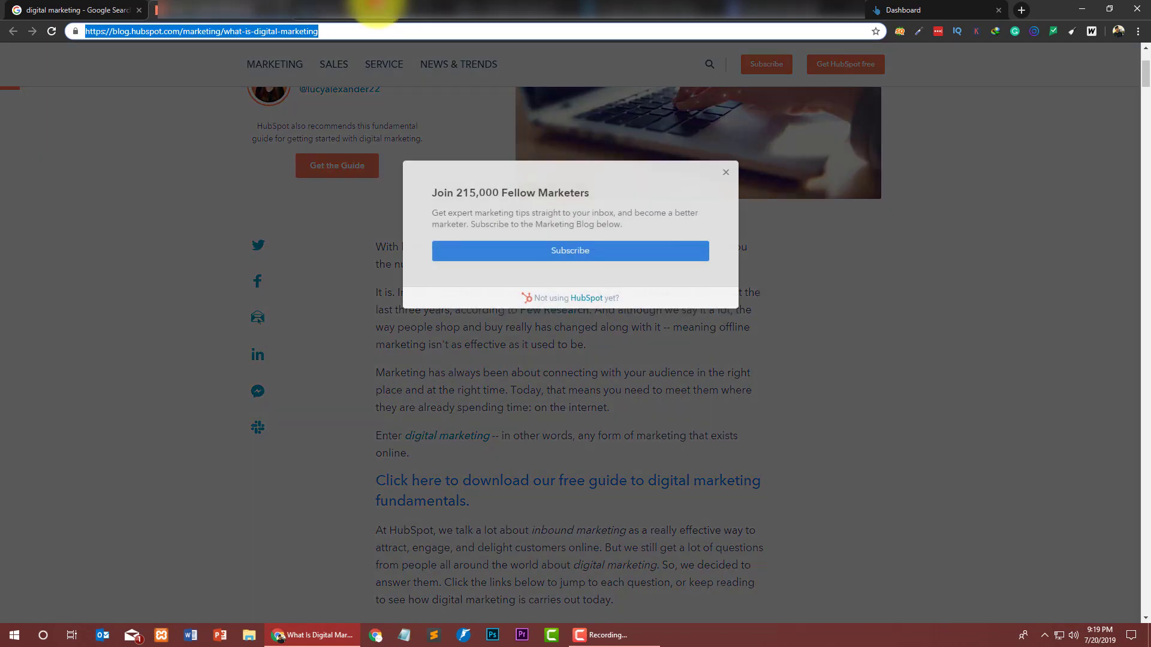
left_click(379, 9)
left_click(787, 258)
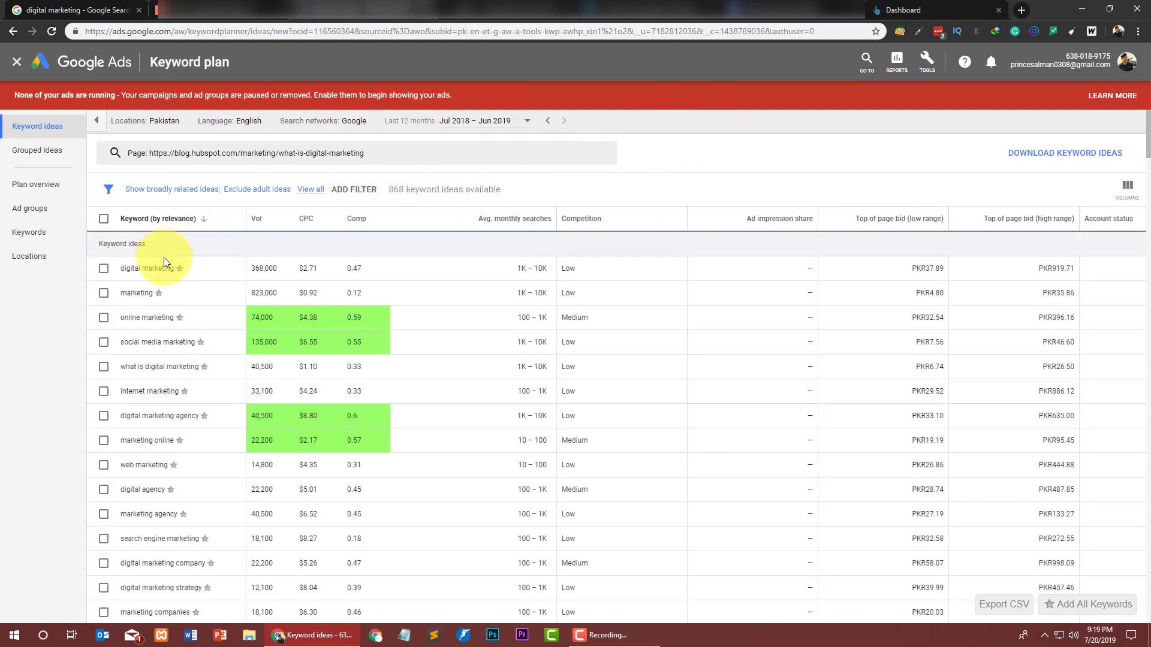
- Look through the page's keyword ideas, then download them and open the report in Excel
scroll(162, 270, "down", 15)
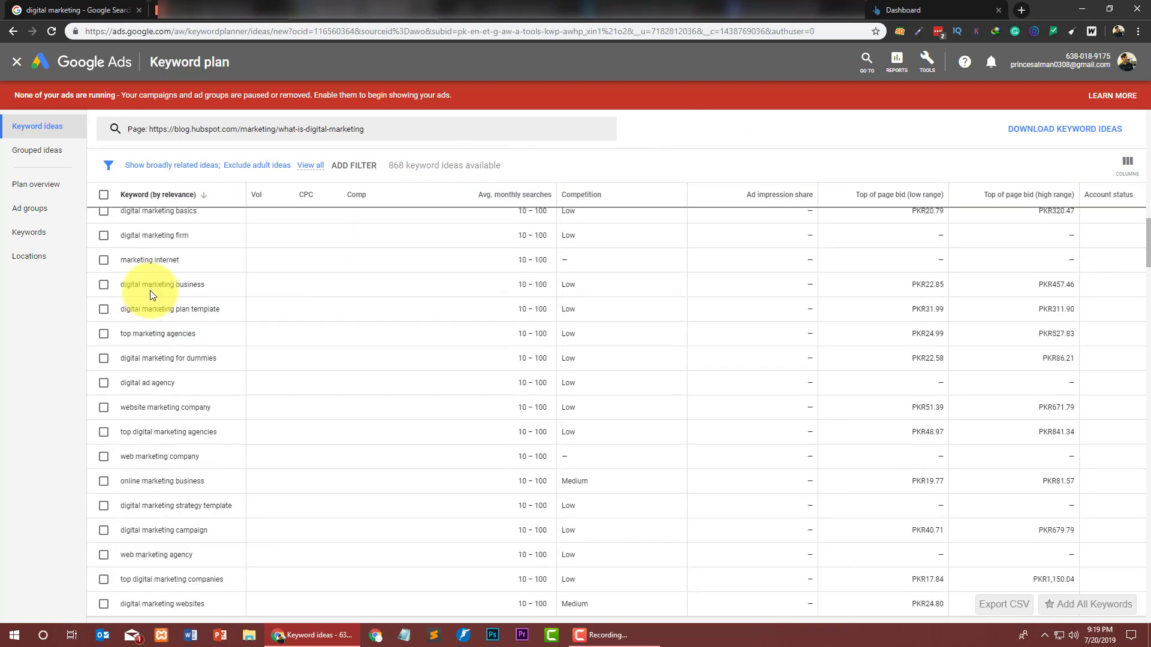
scroll(151, 292, "down", 15)
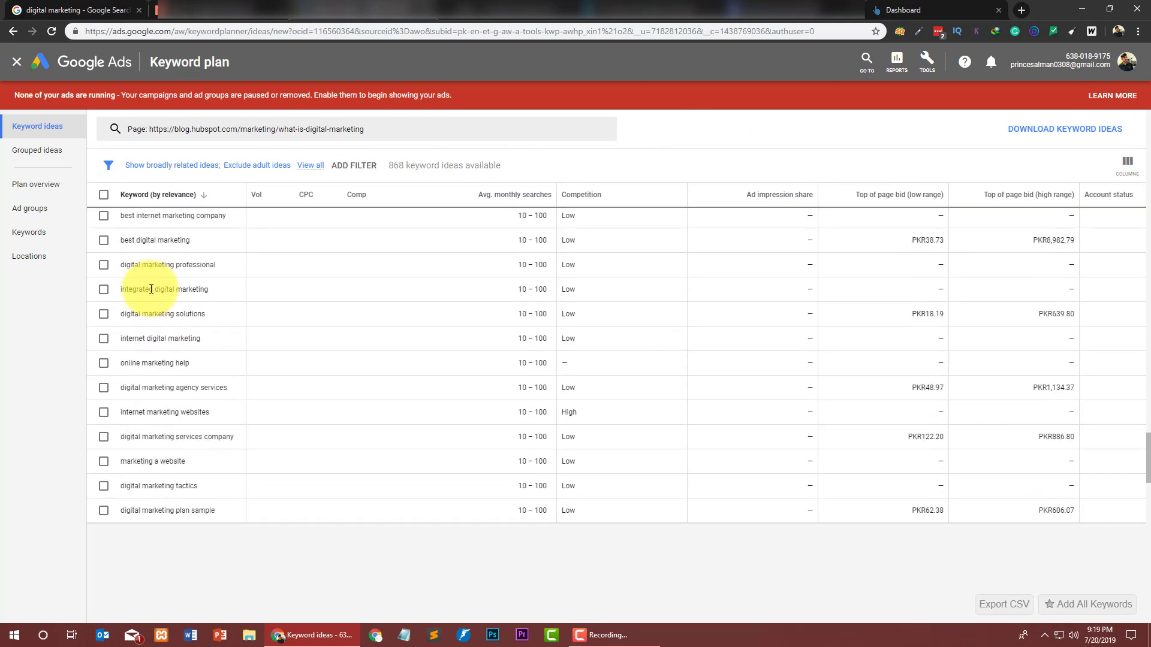
scroll(151, 289, "down", 10)
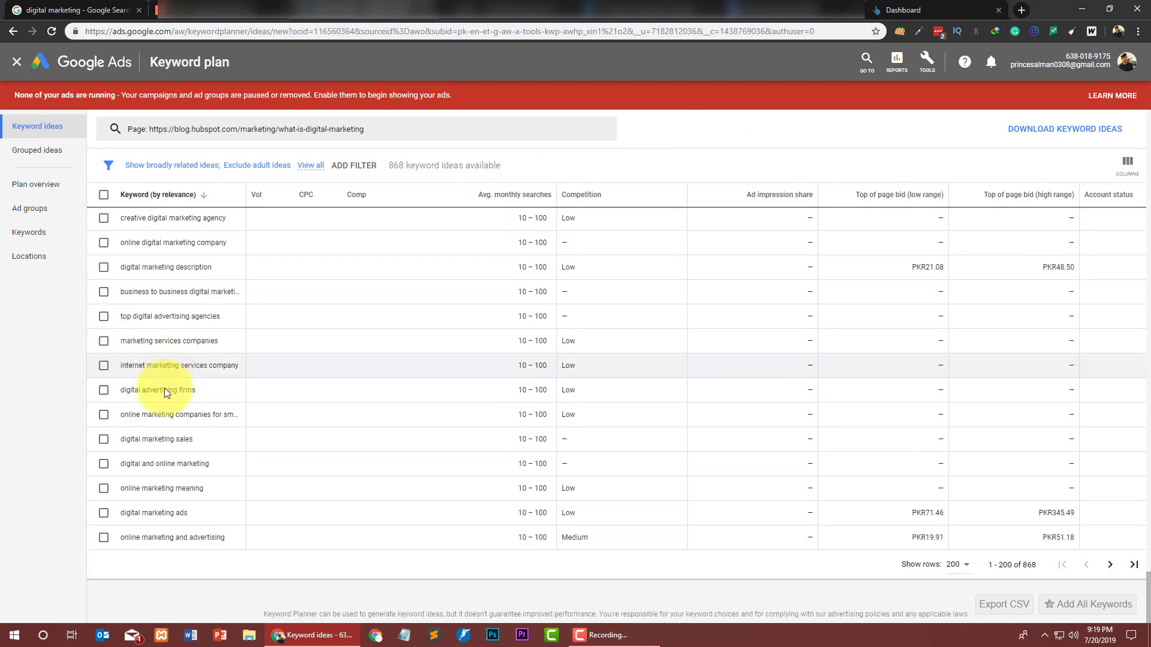
scroll(136, 492, "up", 10)
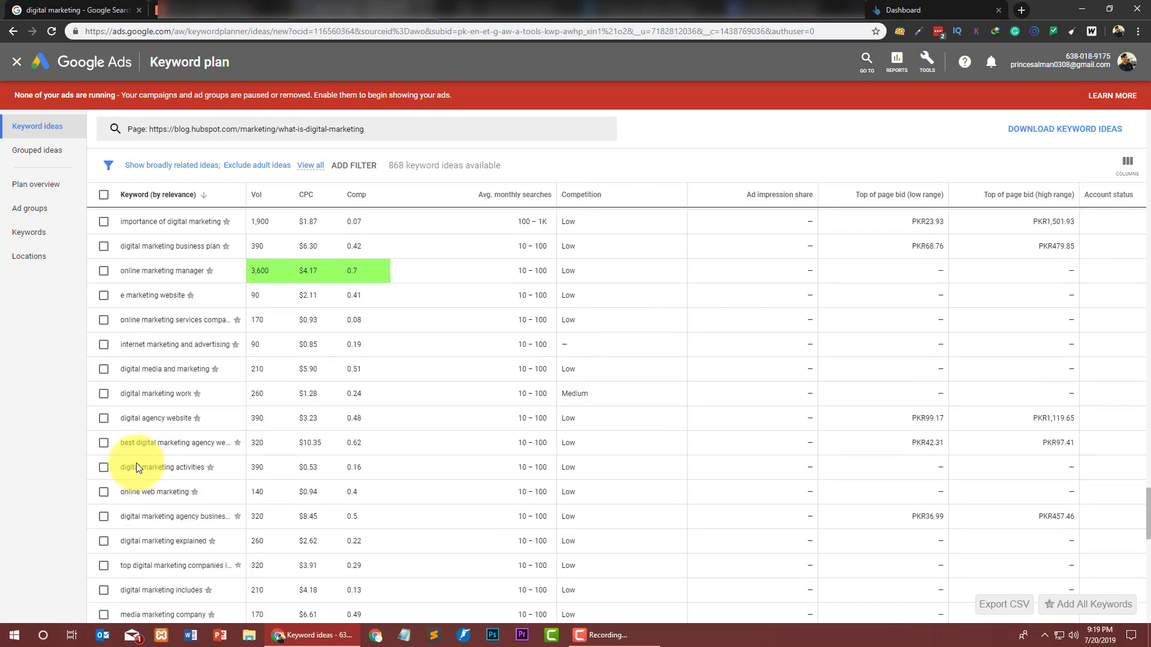
scroll(156, 264, "up", 10)
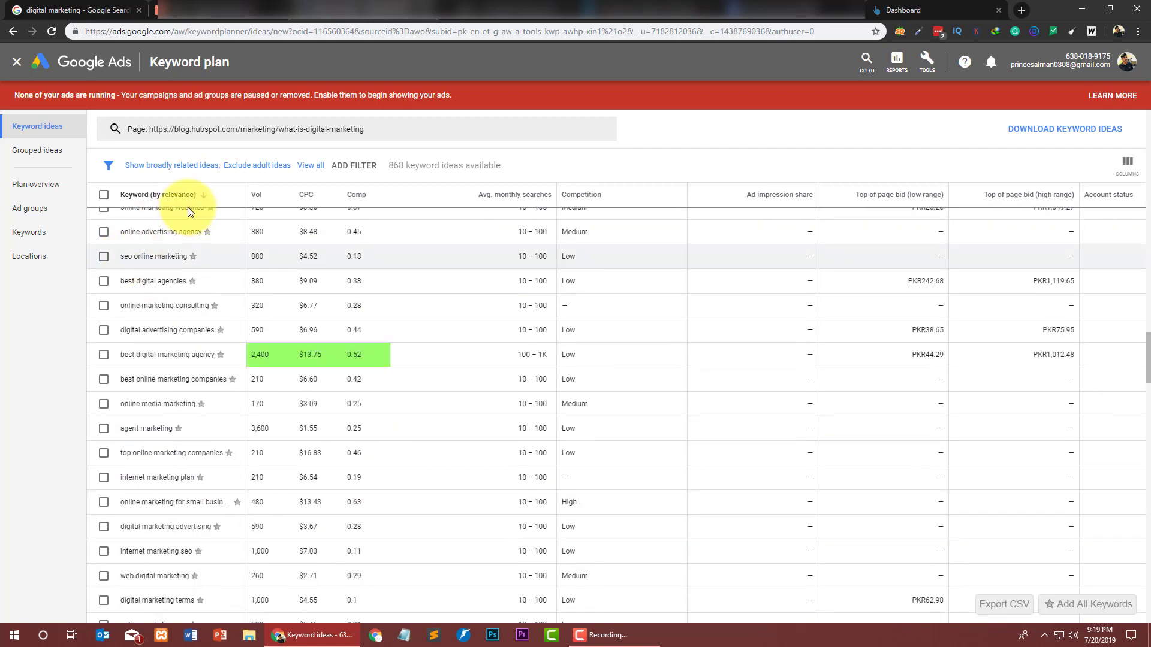
scroll(186, 203, "up", 10)
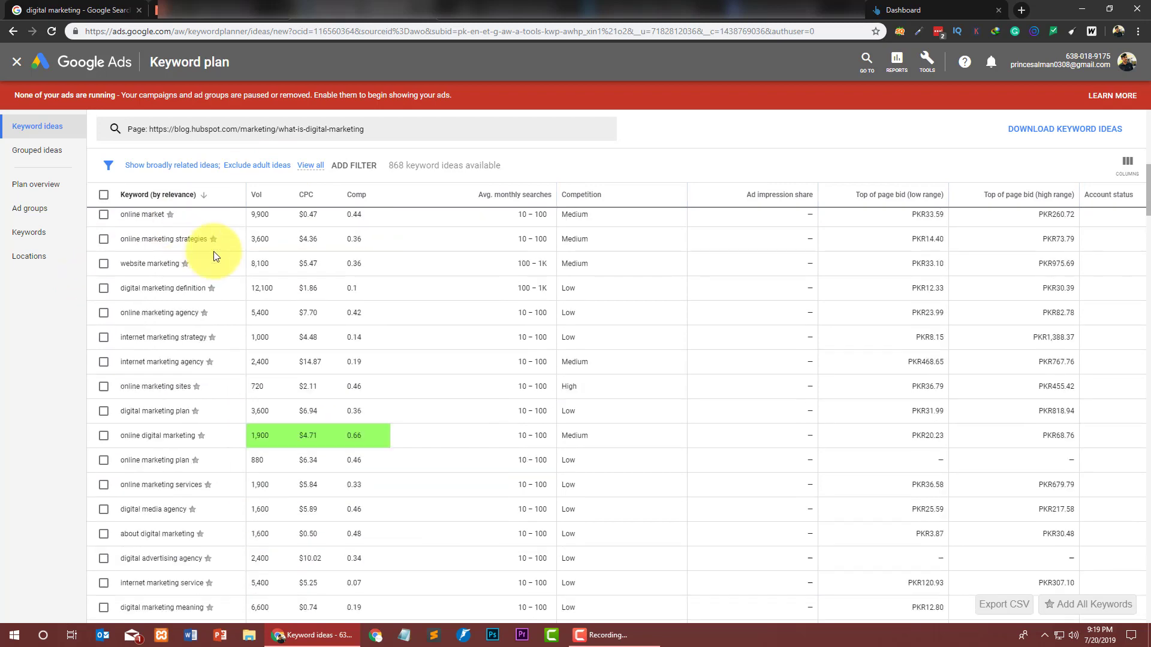
left_click(1091, 137)
scroll(400, 397, "up", 3)
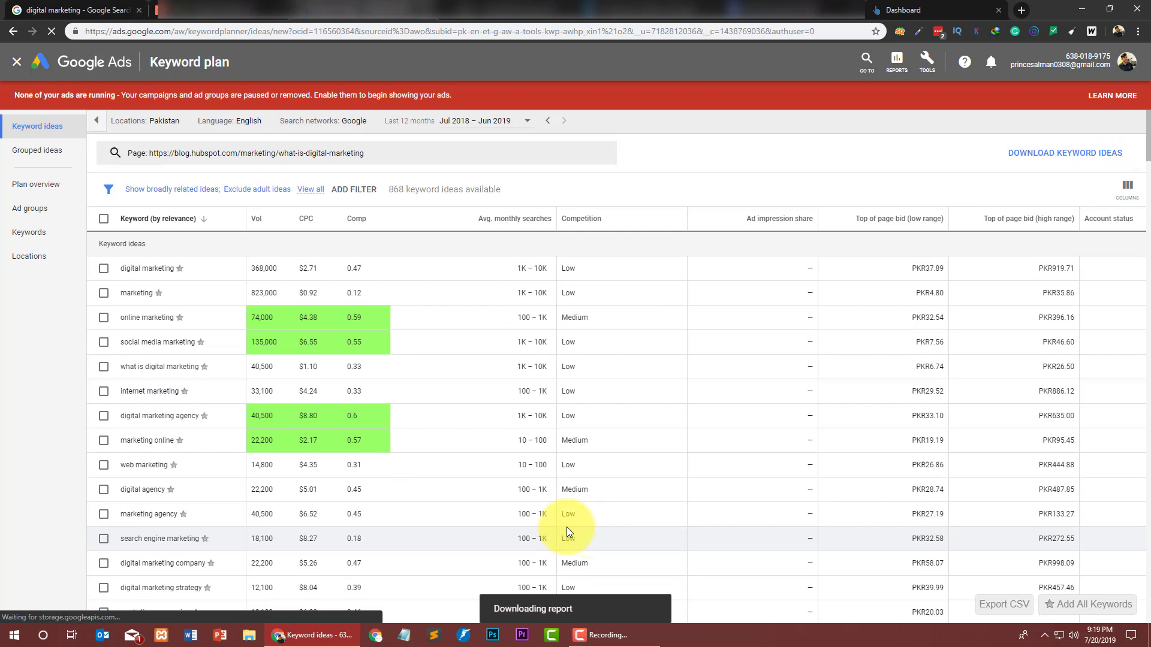
left_click(56, 608)
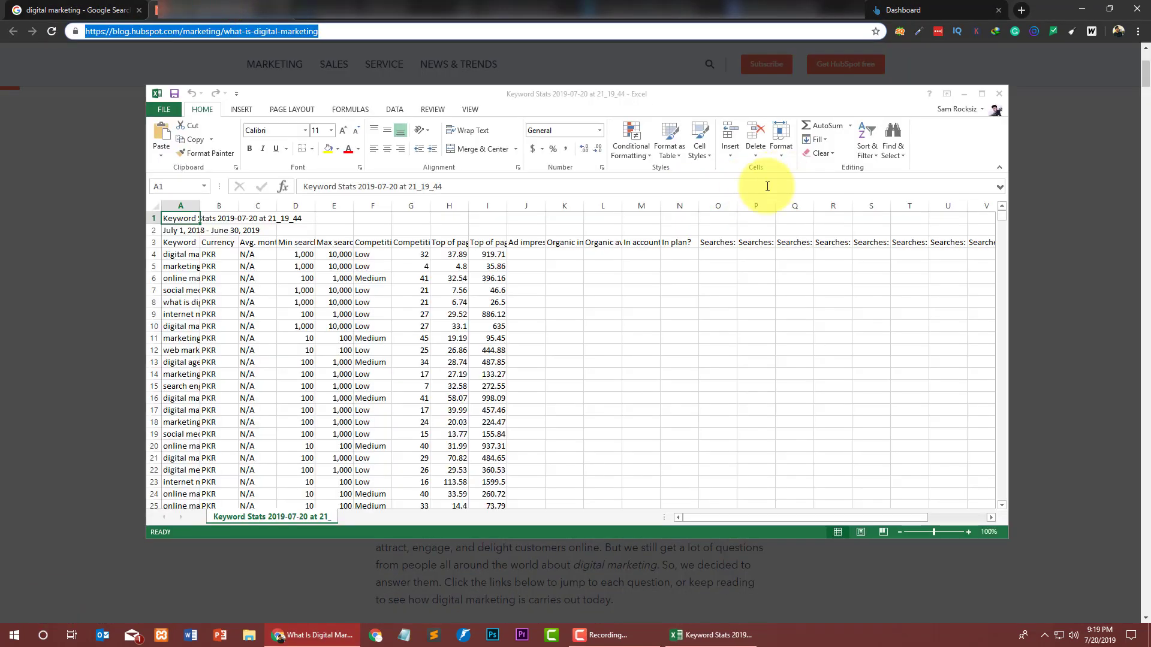
- Auto-fit column A so the full keyword names fit in the Keyword Stats sheet
double_click(200, 206)
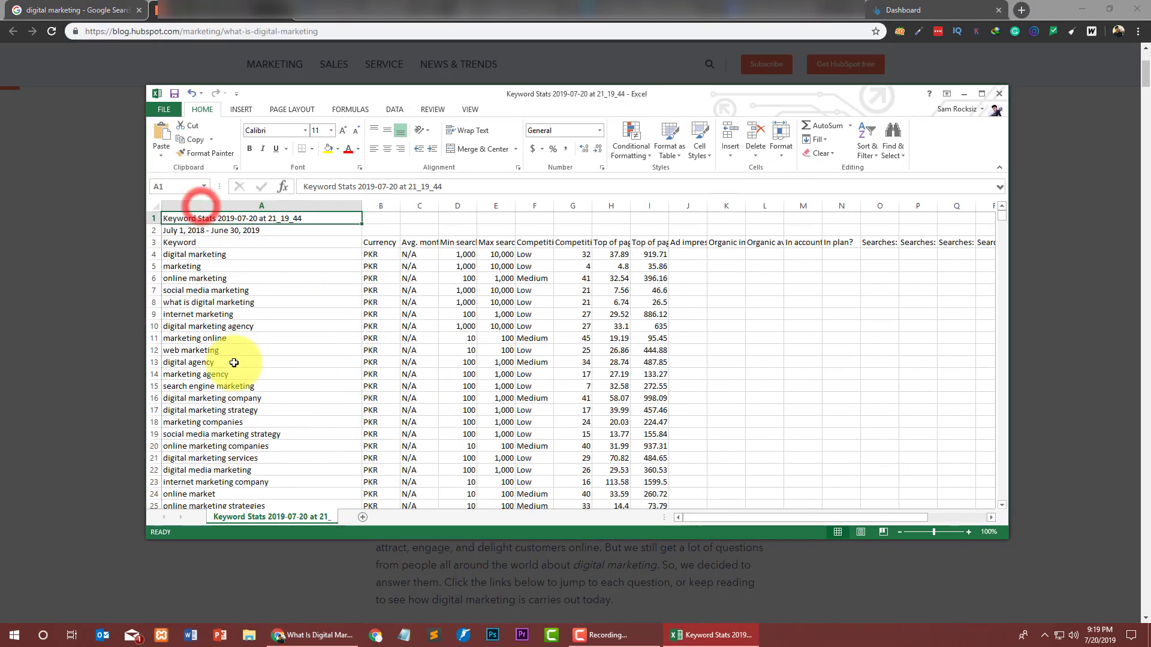
scroll(239, 386, "down", 2)
scroll(252, 386, "up", 2)
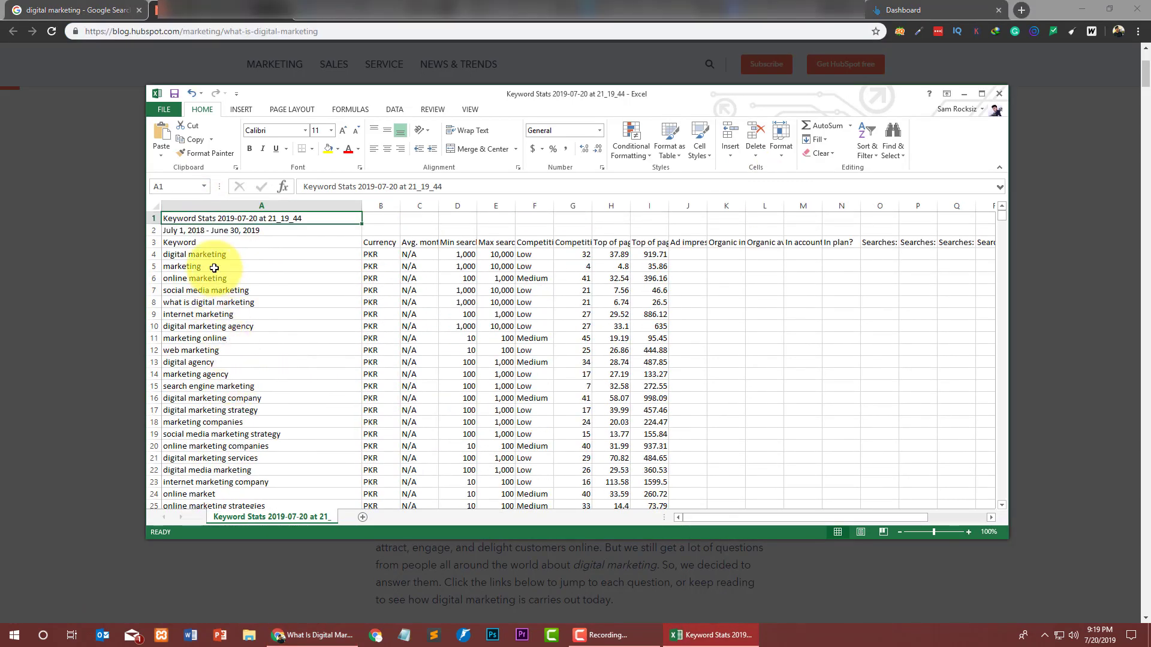
- Examine the keyword list in column A and the Competition values in column F
left_click(207, 255)
left_click_drag(208, 269, 224, 491)
scroll(527, 359, "up", 20)
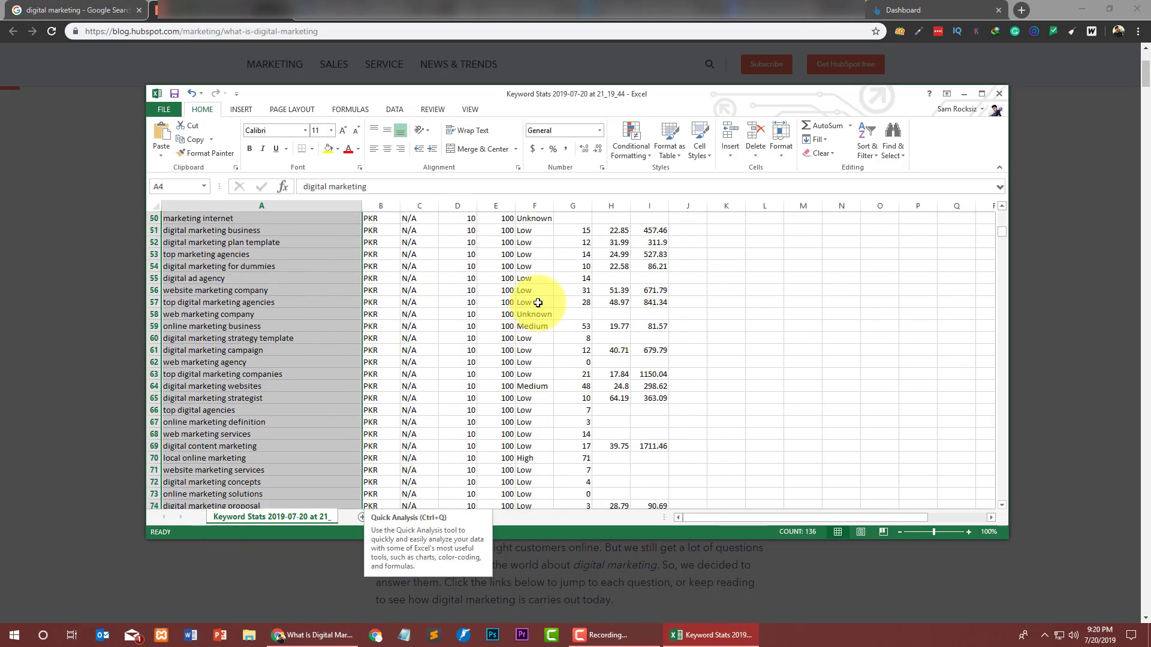
scroll(533, 239, "up", 1)
left_click_drag(530, 246, 477, 458)
scroll(446, 412, "up", 20)
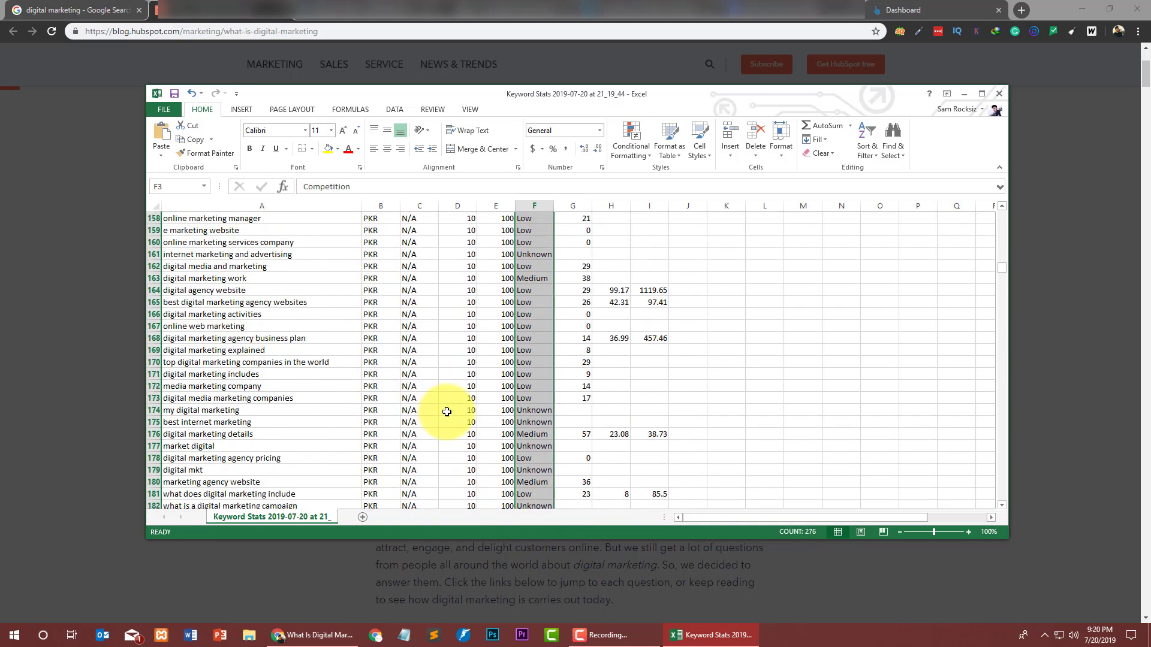
scroll(447, 412, "up", 20)
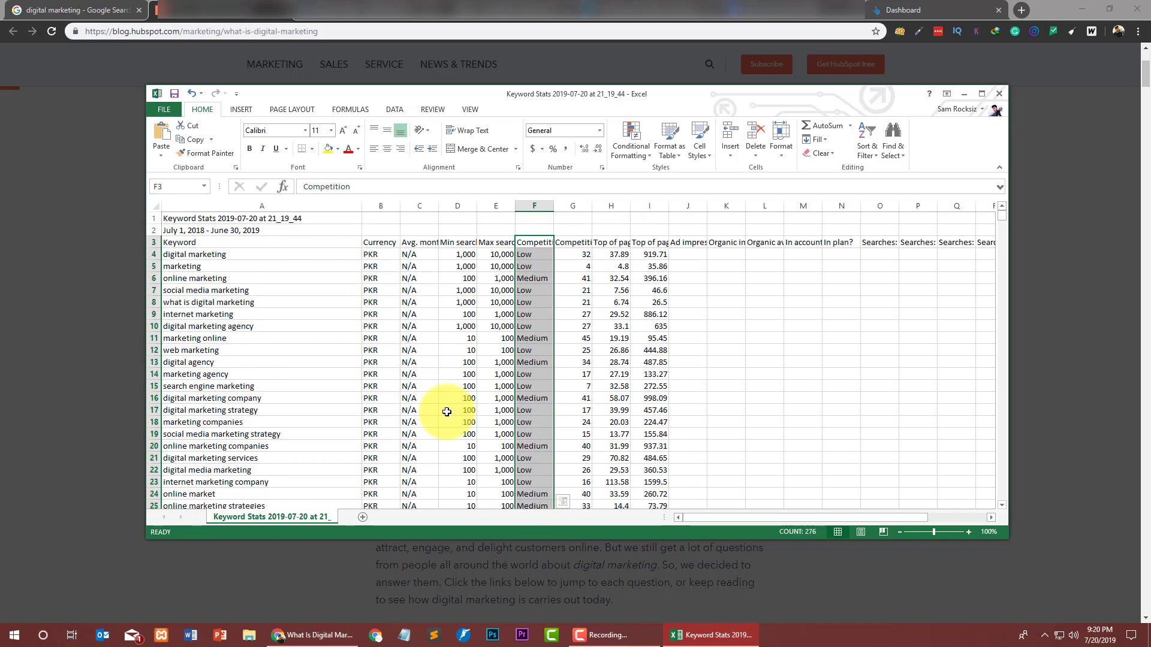
- Compare the minimum and maximum search volumes and competition levels of the keywords down the sheet
left_click(452, 242)
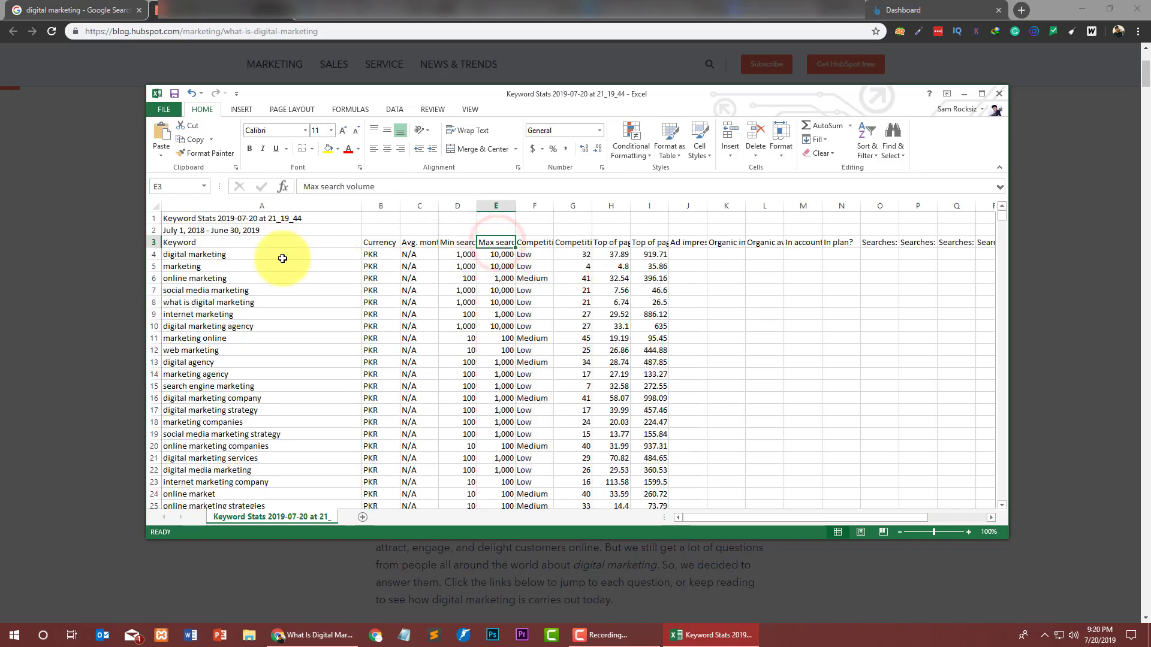
left_click(213, 258)
left_click(480, 255)
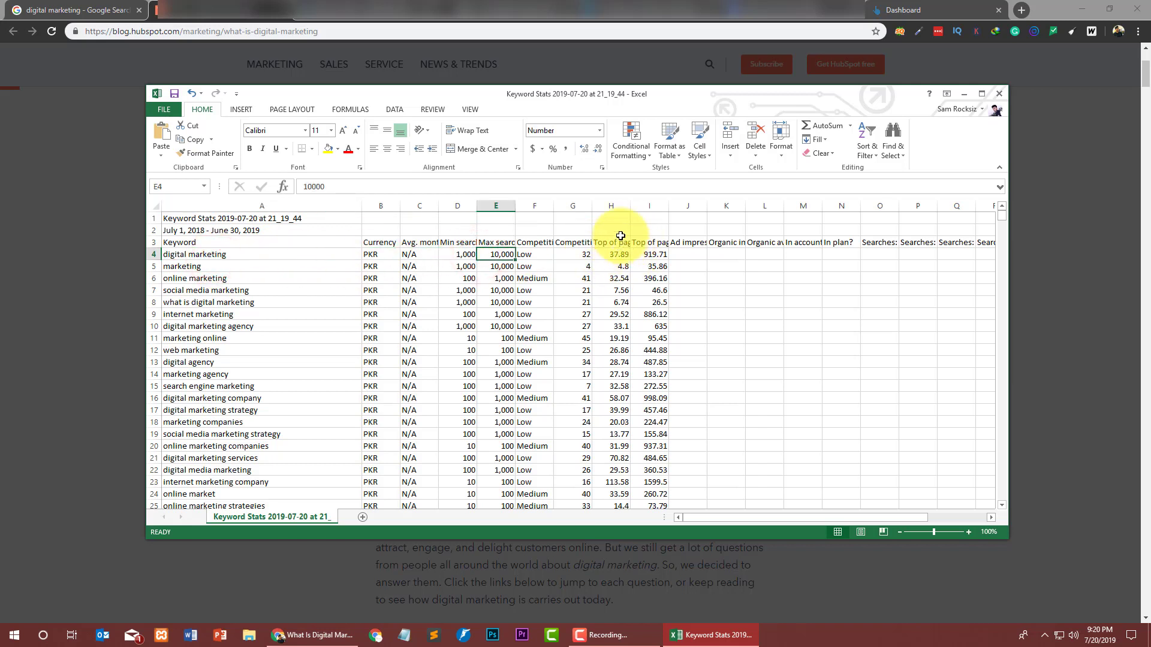
left_click_drag(460, 254, 441, 423)
left_click_drag(527, 267, 514, 437)
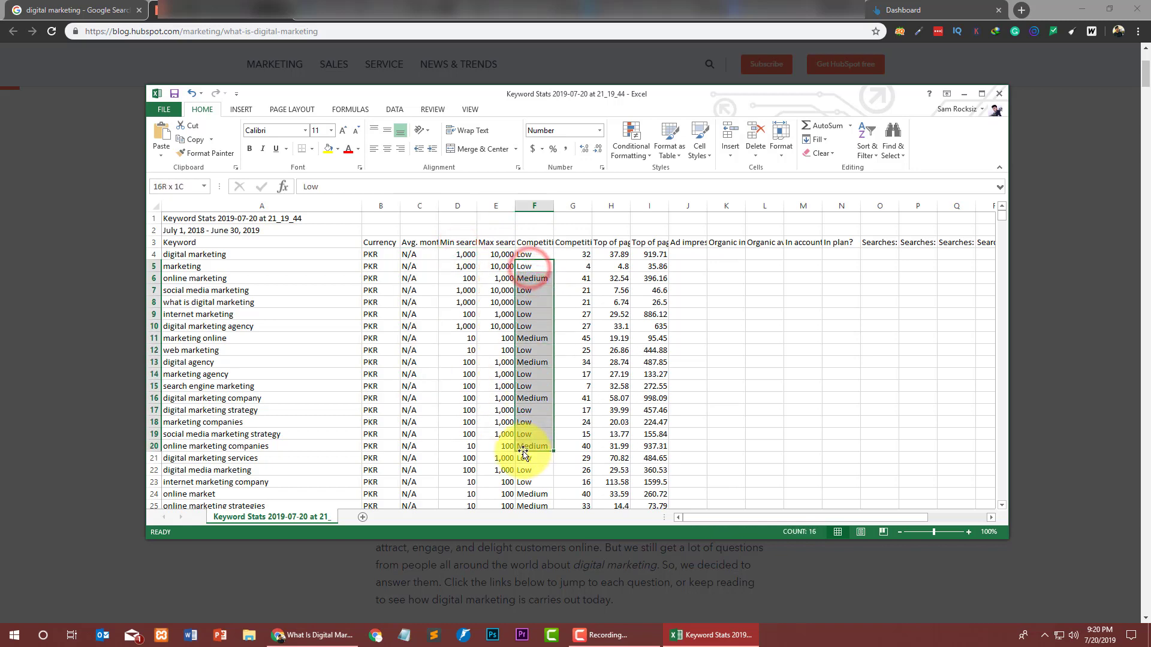
left_click_drag(204, 290, 237, 398)
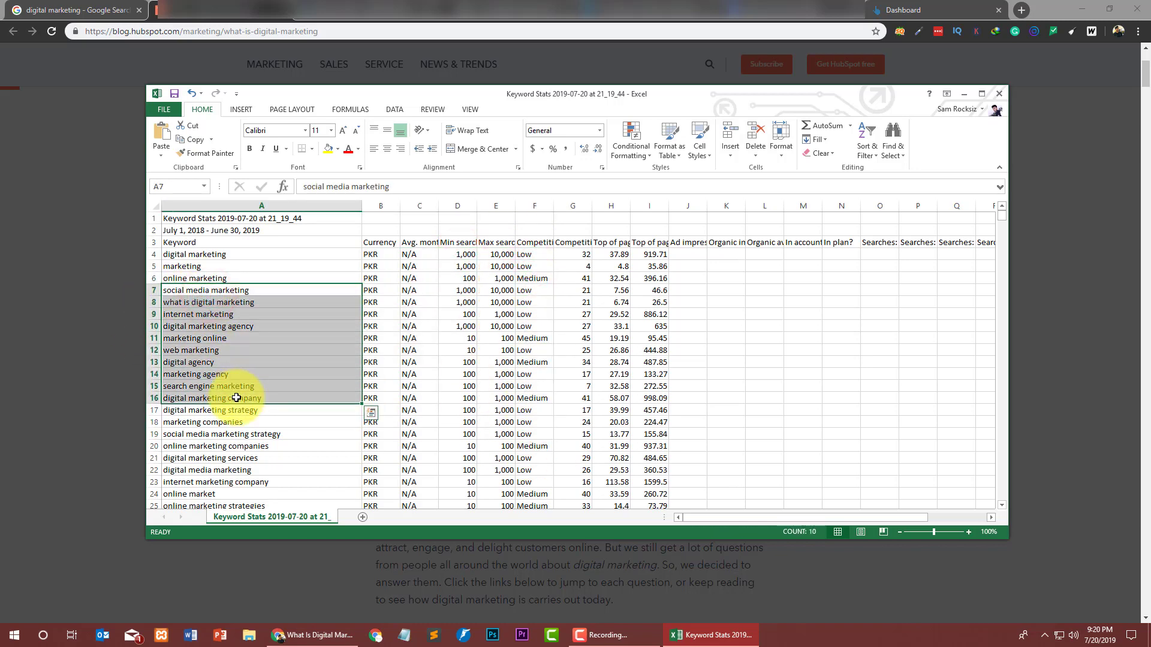
left_click(258, 386)
scroll(229, 389, "down", 5)
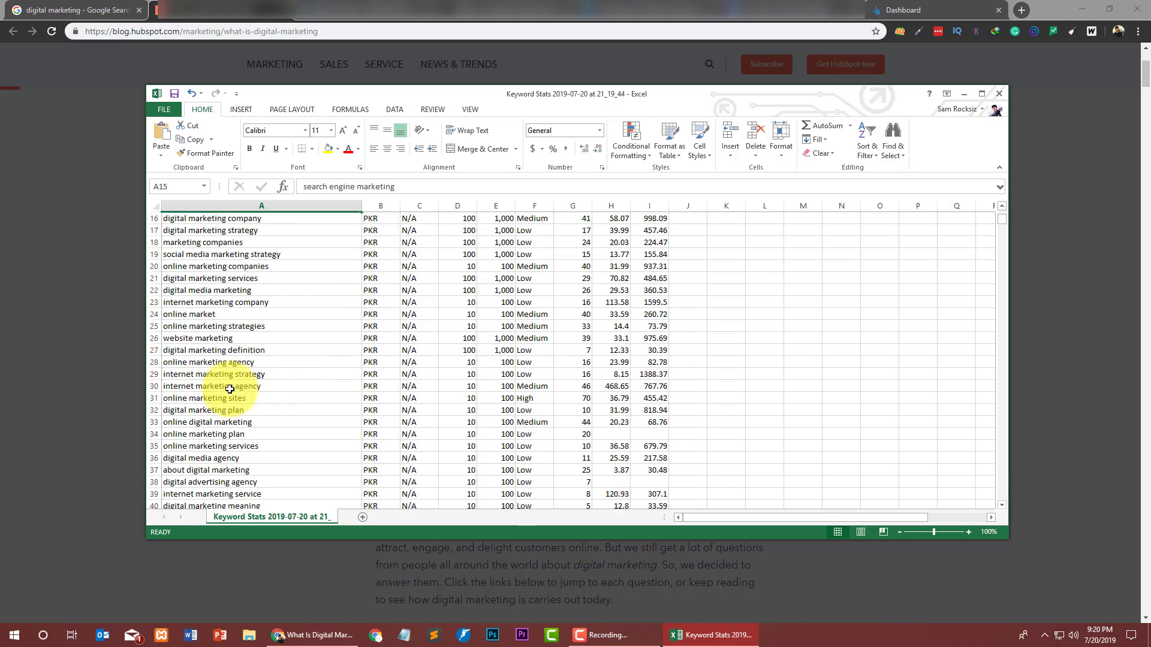
scroll(230, 389, "down", 20)
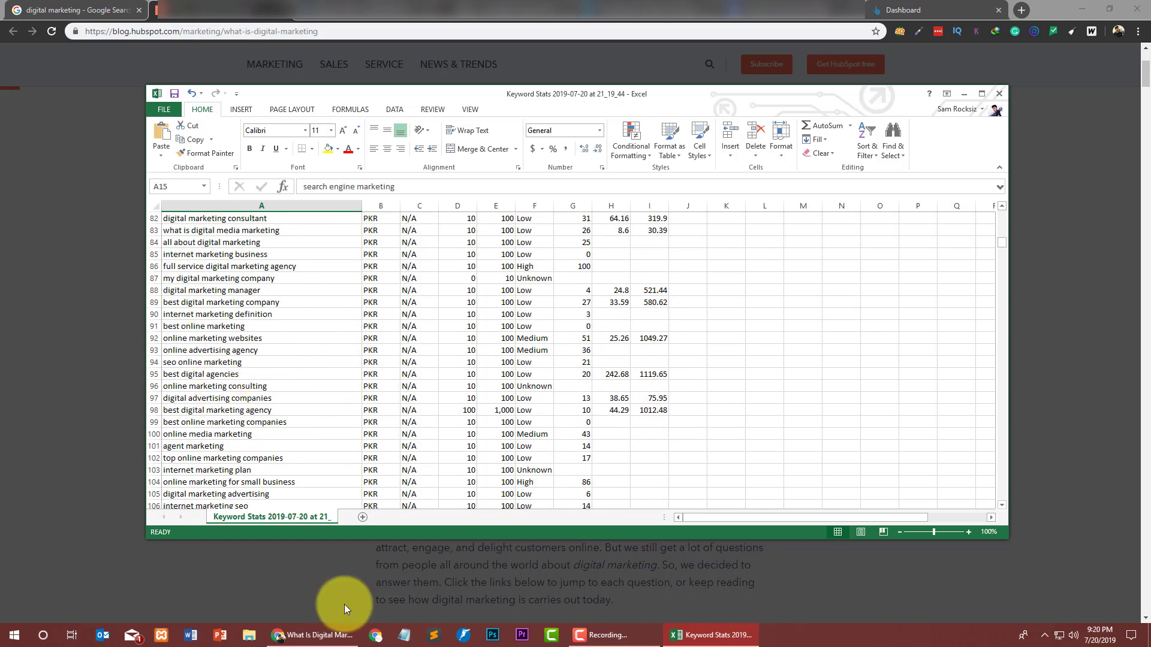
- Return to the HubSpot article in Chrome, dismiss the subscription pop-up, and look through the article's sections
left_click(249, 6)
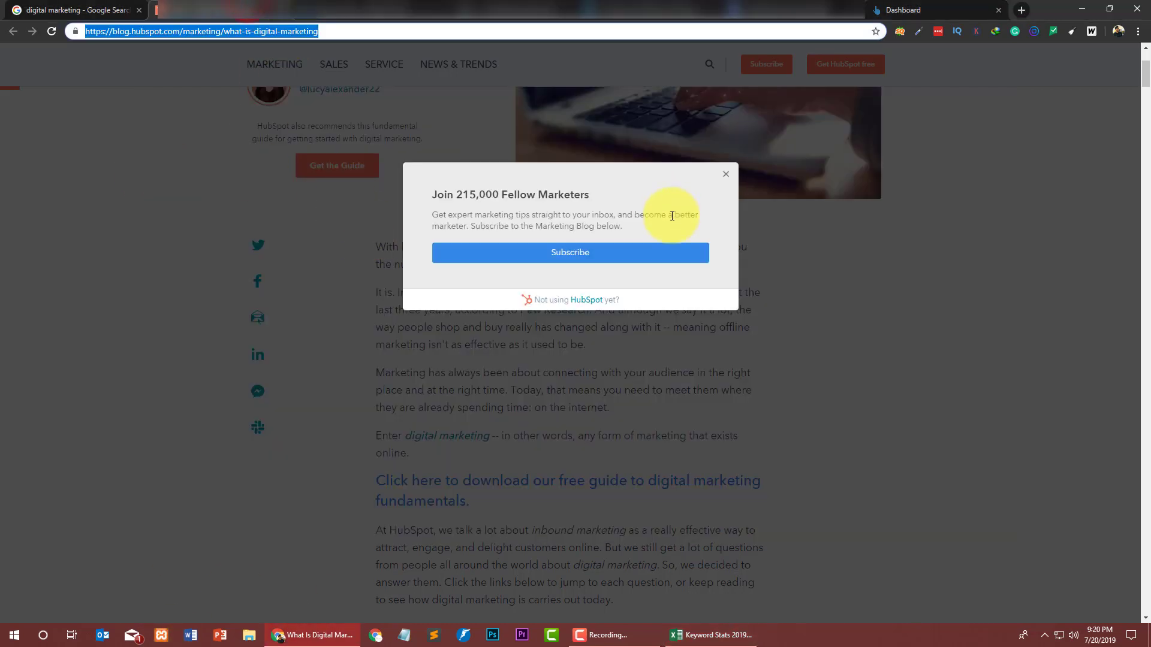
left_click(733, 175)
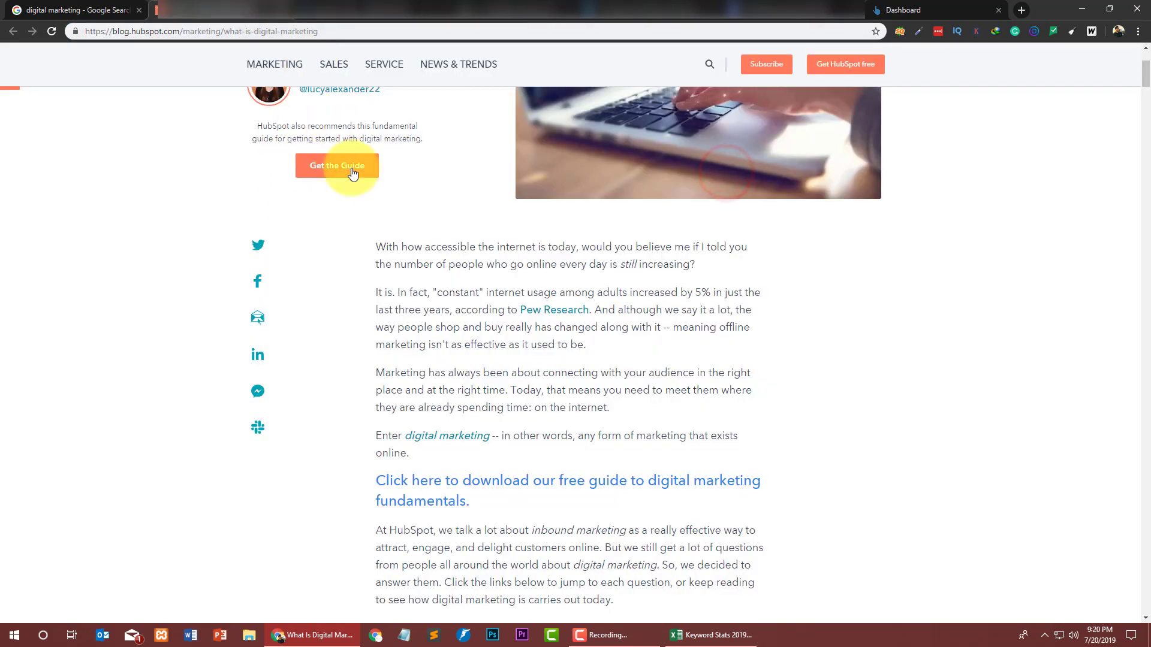
scroll(405, 190, "down", 5)
scroll(405, 190, "down", 20)
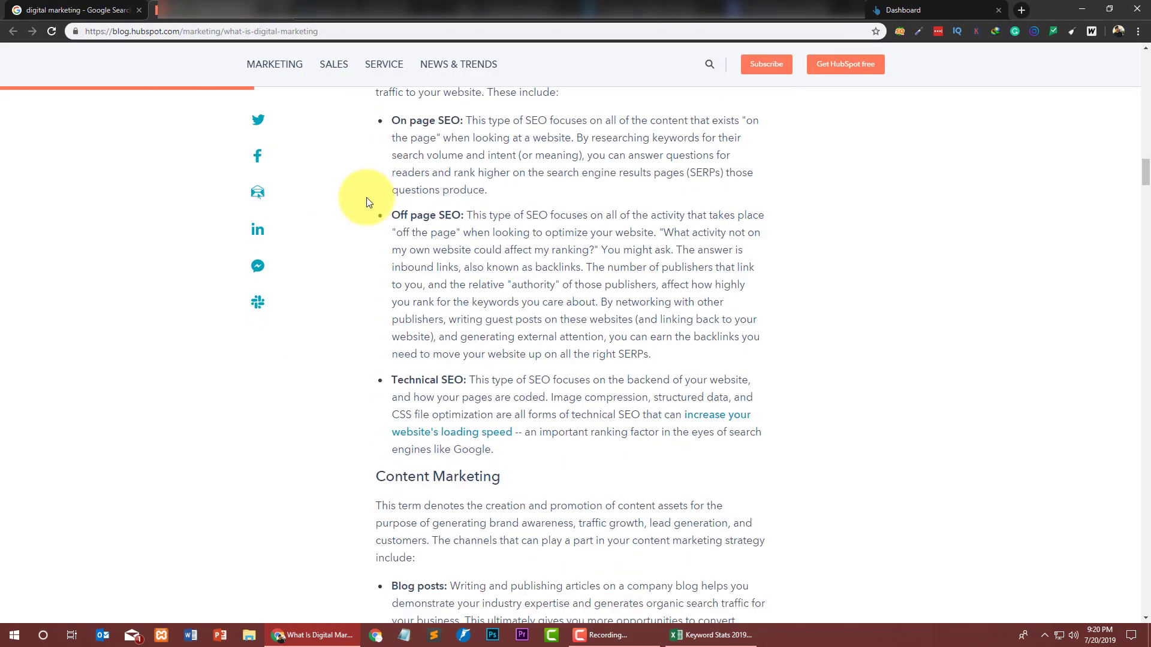
scroll(361, 193, "down", 20)
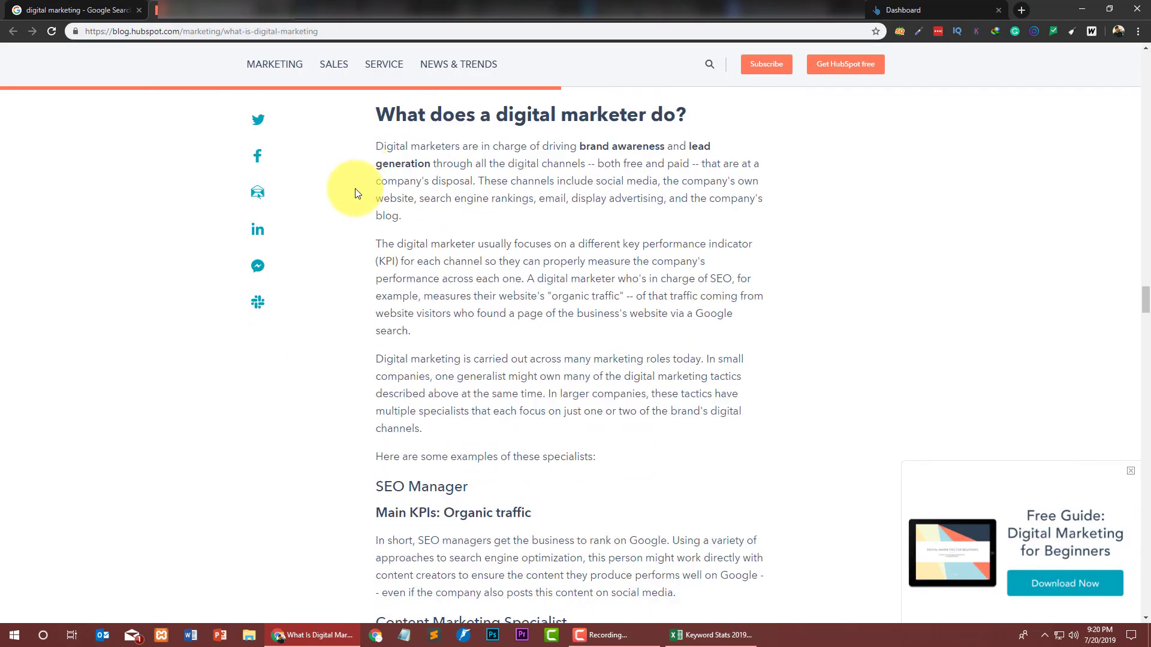
scroll(352, 193, "down", 20)
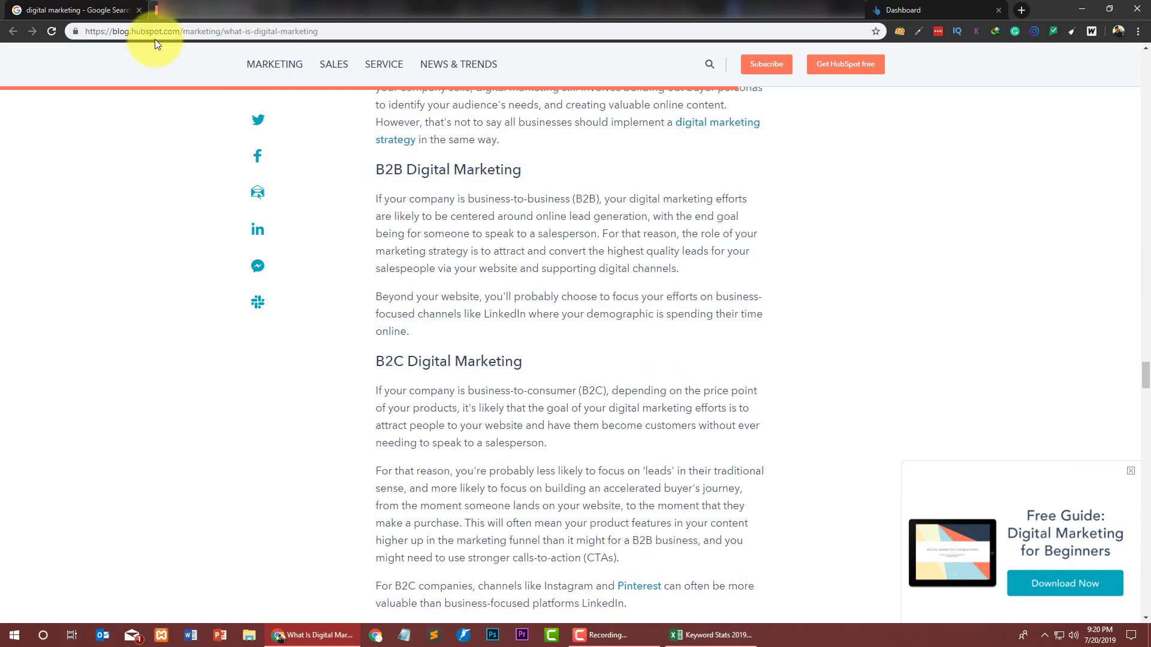
- From the Google results for "digital marketing", open the third-ranked sartimsolutions.com result in a new tab and copy its URL
left_click(119, 5)
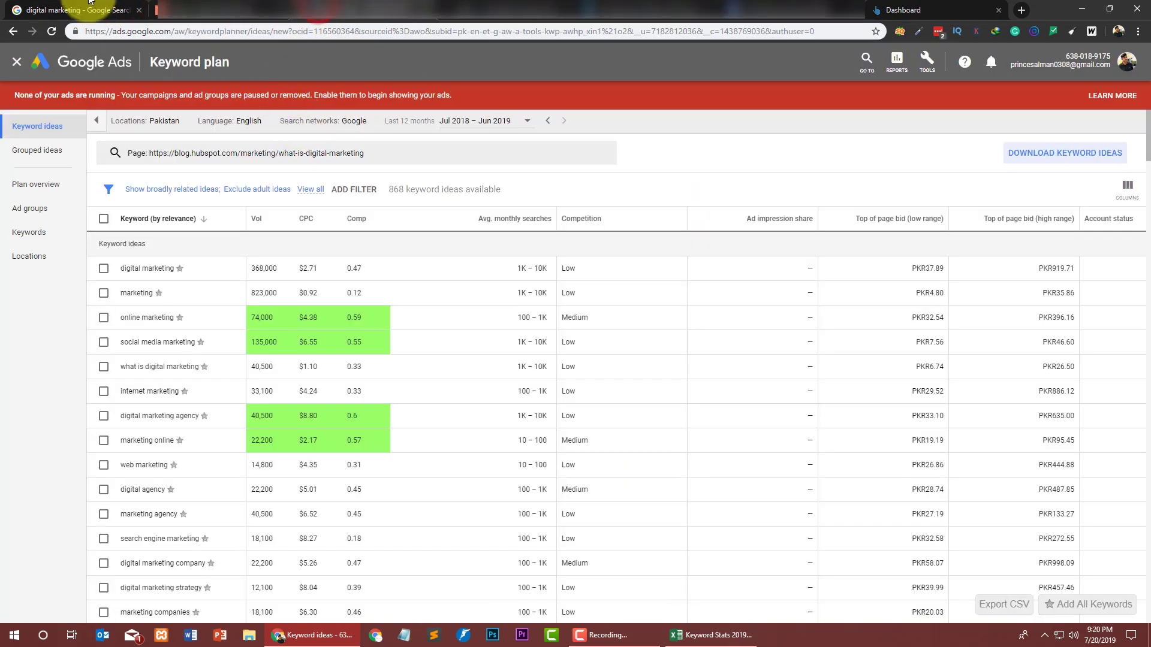
left_click(120, 5)
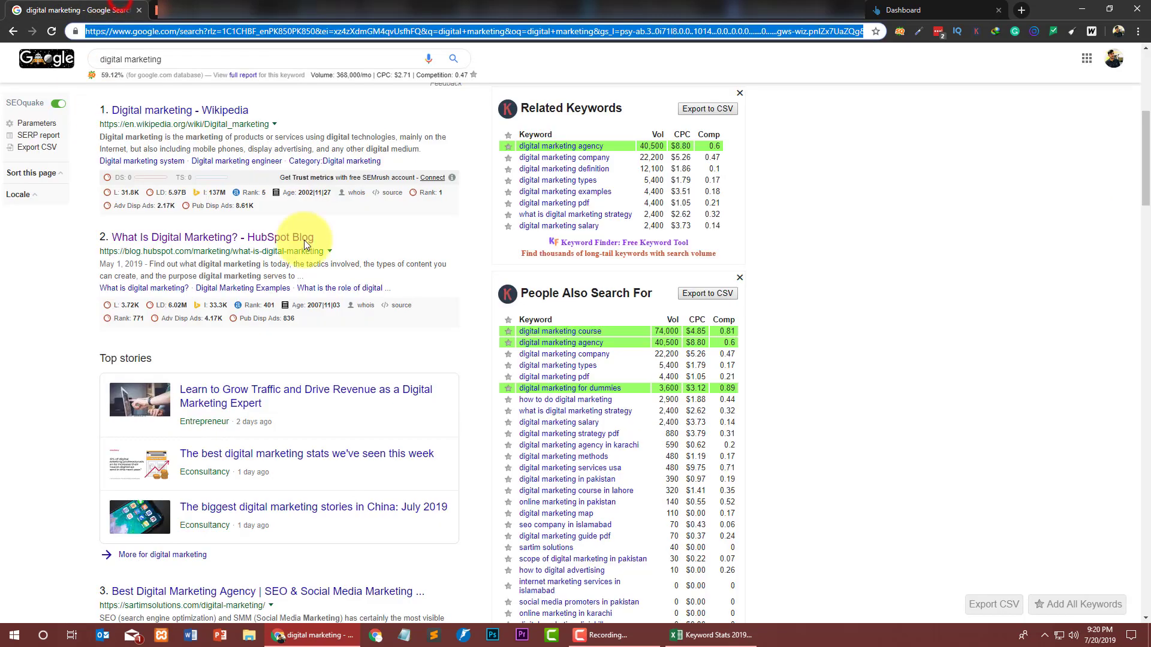
scroll(290, 254, "down", 7)
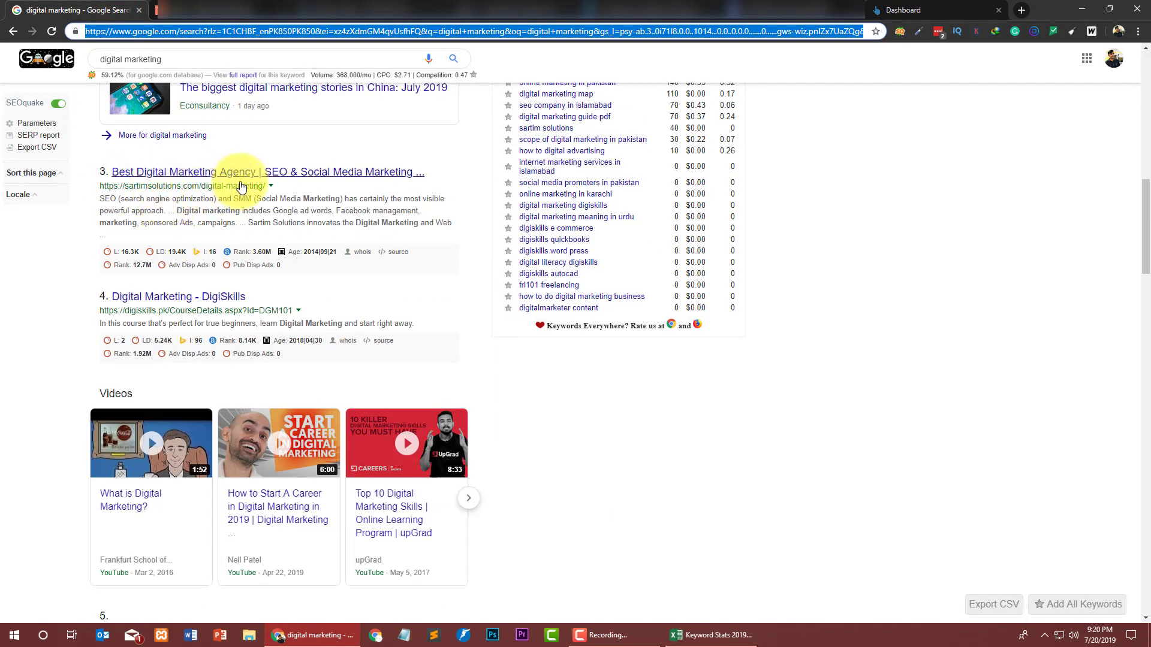
left_click(268, 174)
left_click(275, 177)
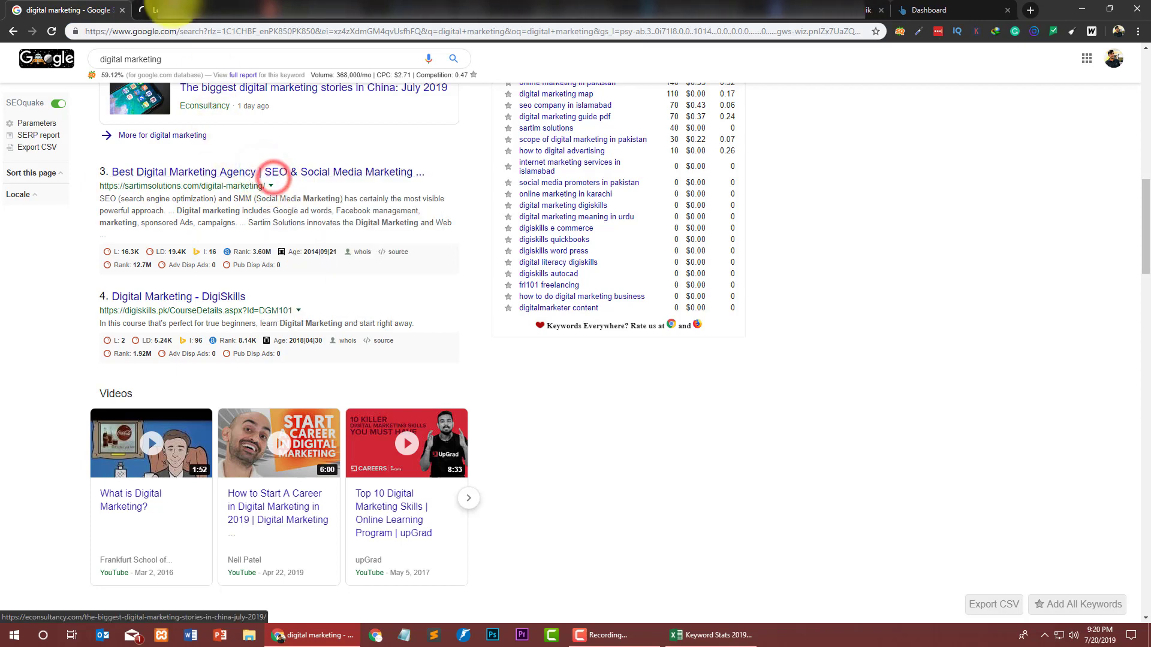
left_click(183, 32)
key("ctrl+c")
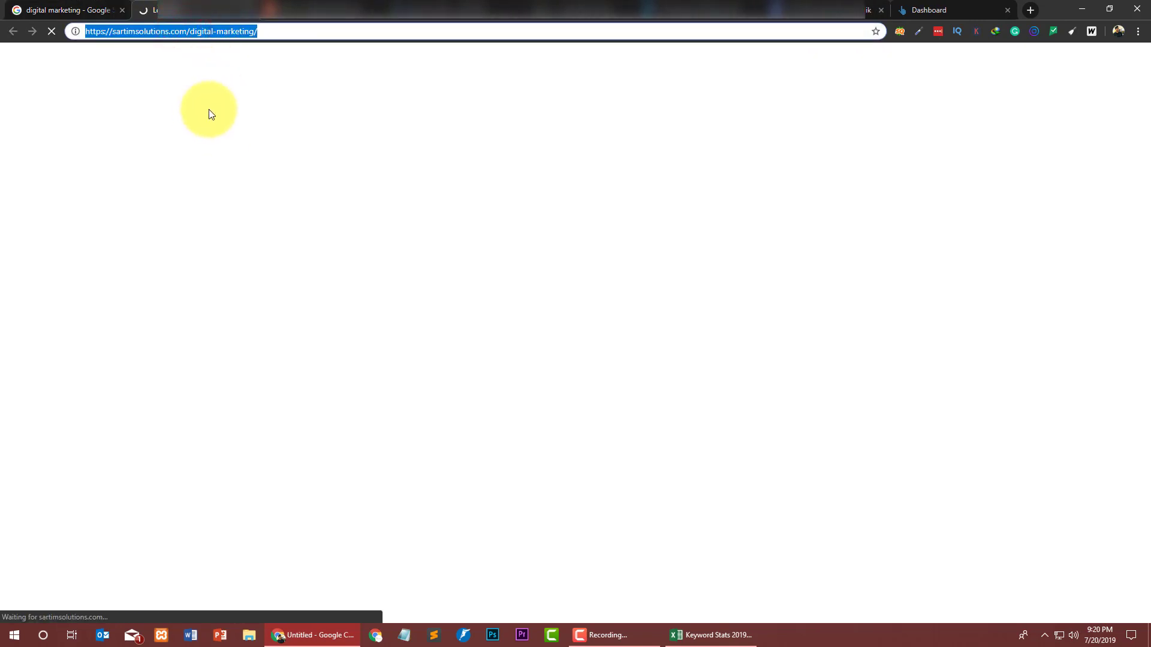
left_click(533, 11)
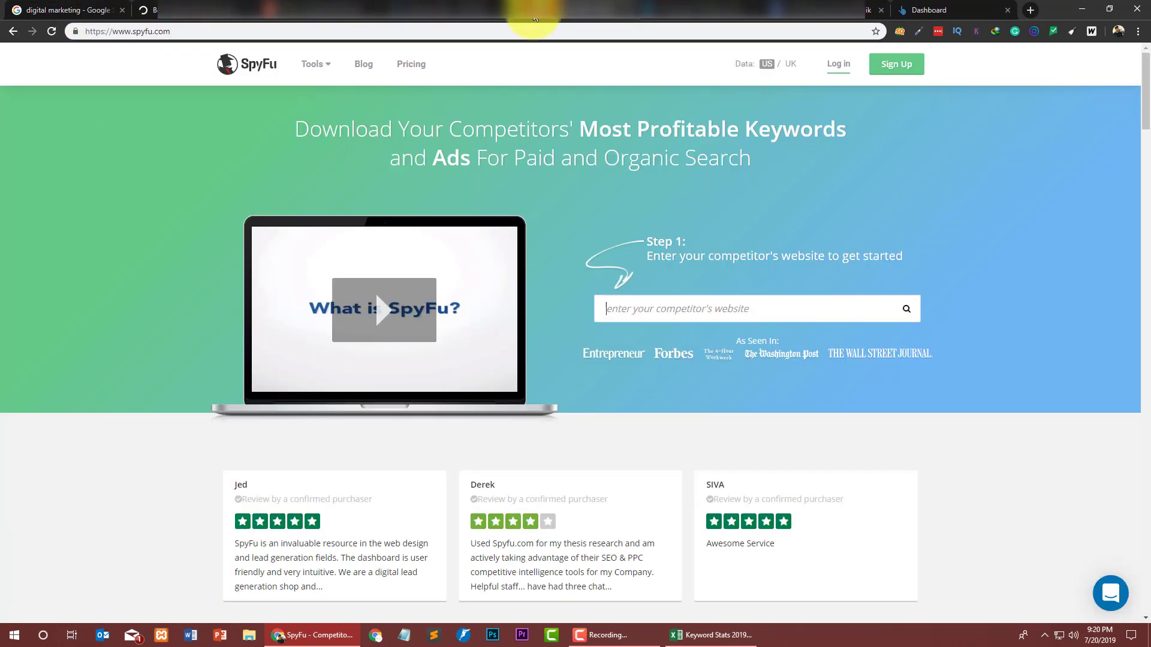
left_click(186, 31)
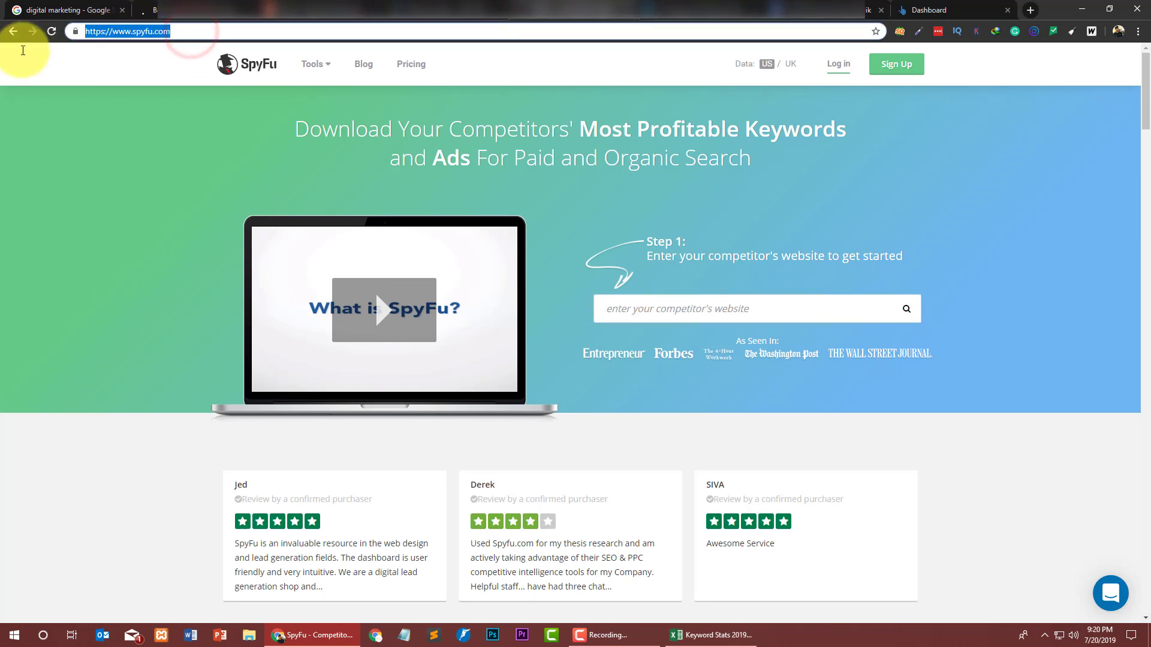
left_click(28, 225)
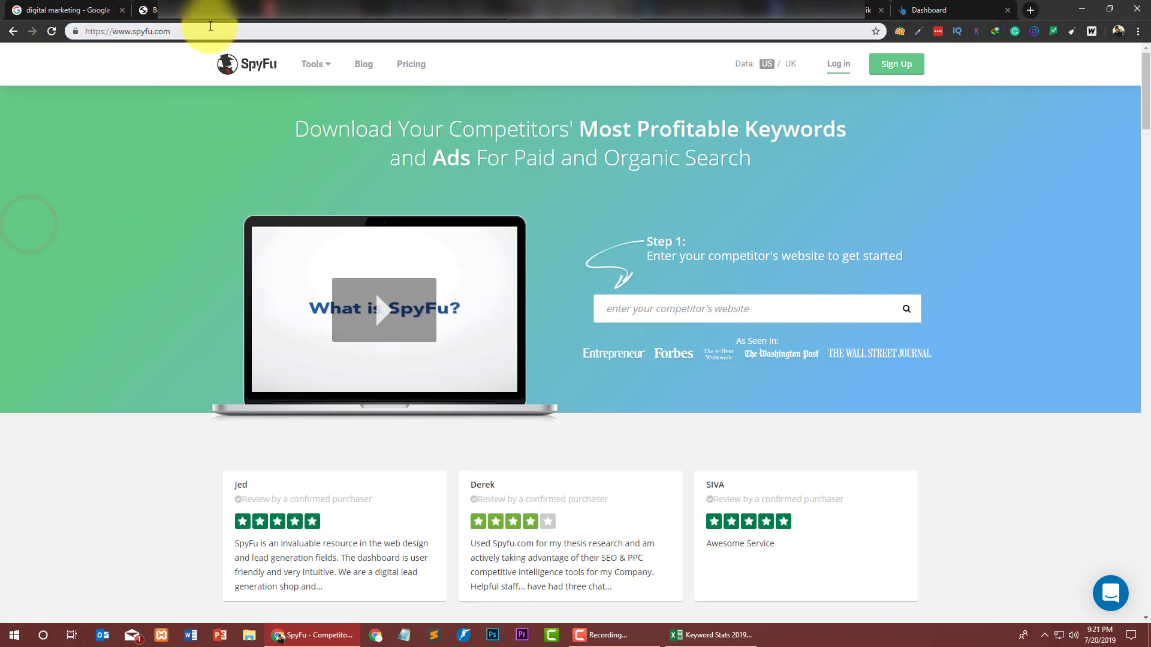
left_click(663, 308)
key("ctrl+v")
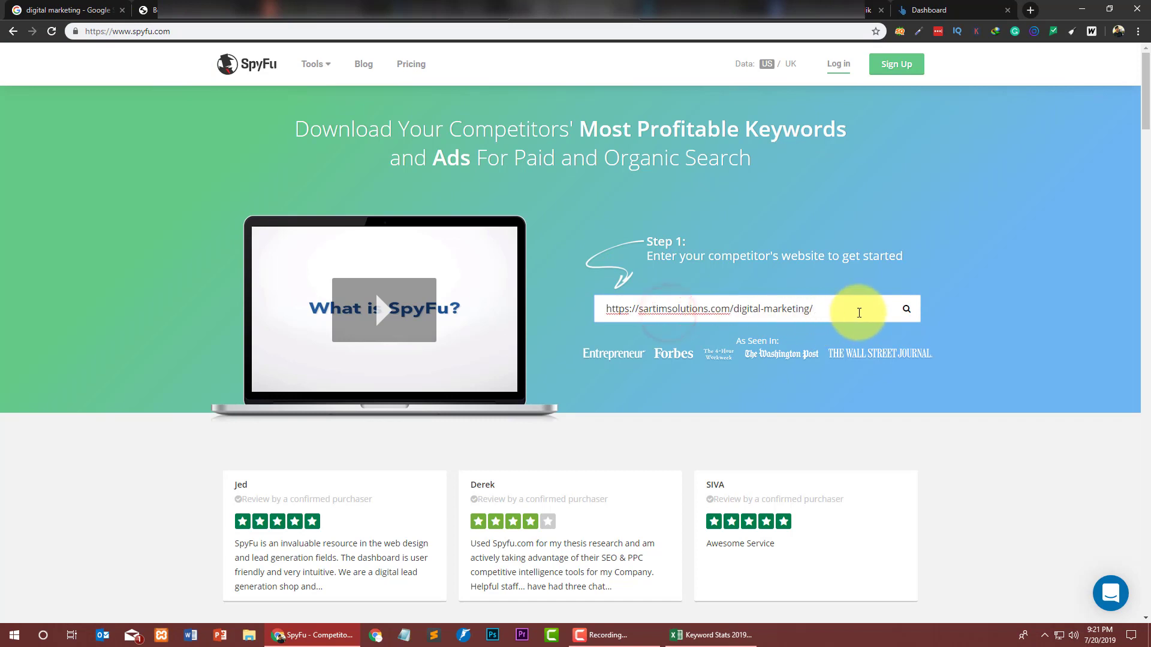
left_click_drag(857, 311, 614, 309)
left_click(907, 311)
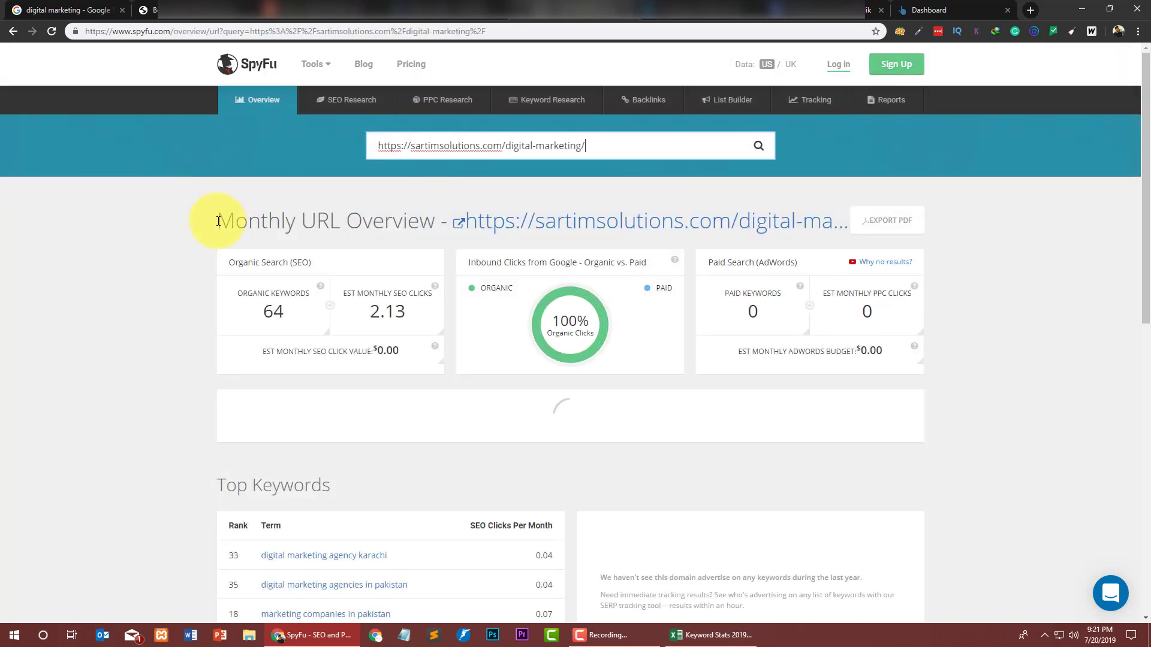
- Examine the Monthly URL Overview, including the organic search figures and the Top Keywords list
left_click_drag(290, 219, 437, 222)
left_click(206, 238)
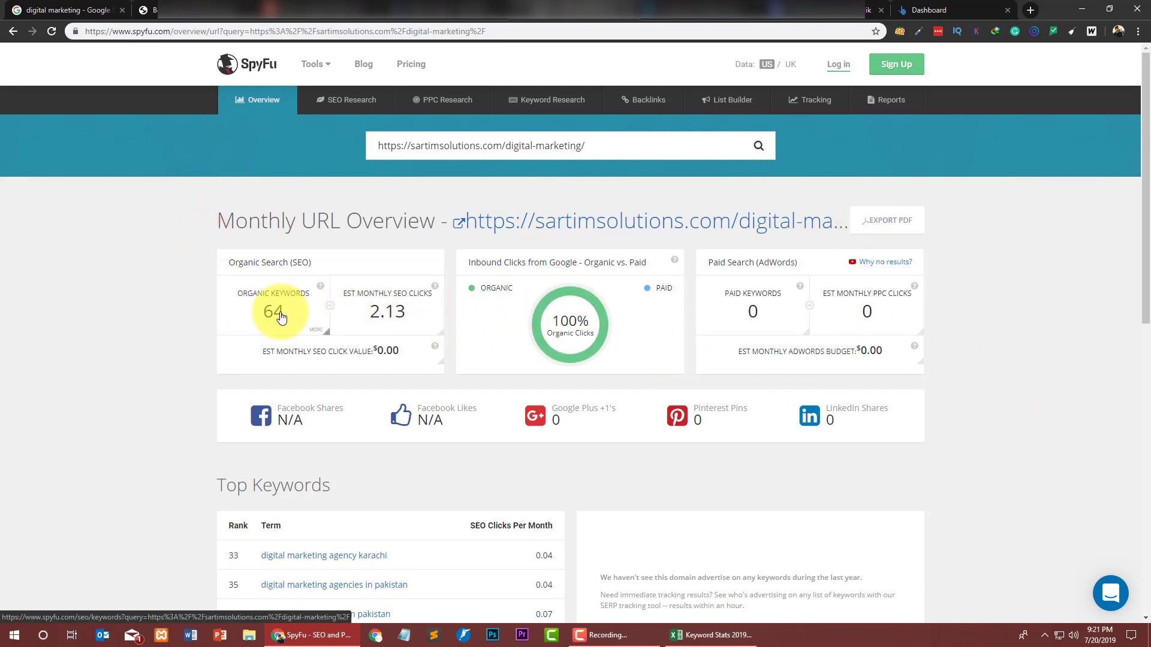
scroll(161, 315, "down", 2)
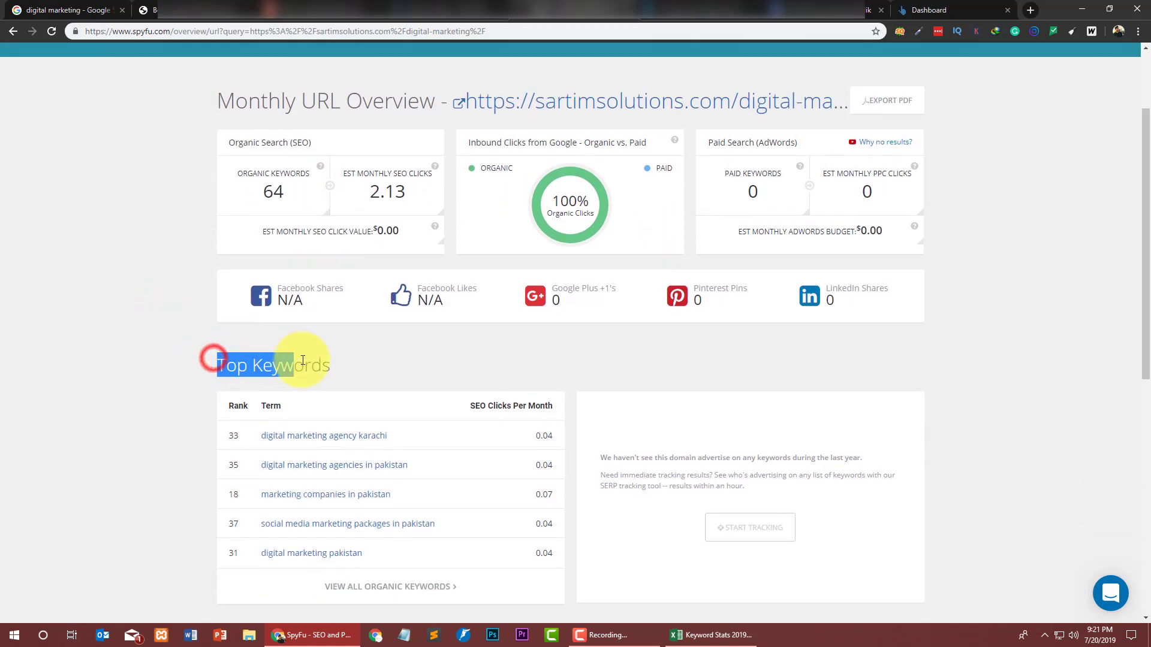
left_click(380, 366)
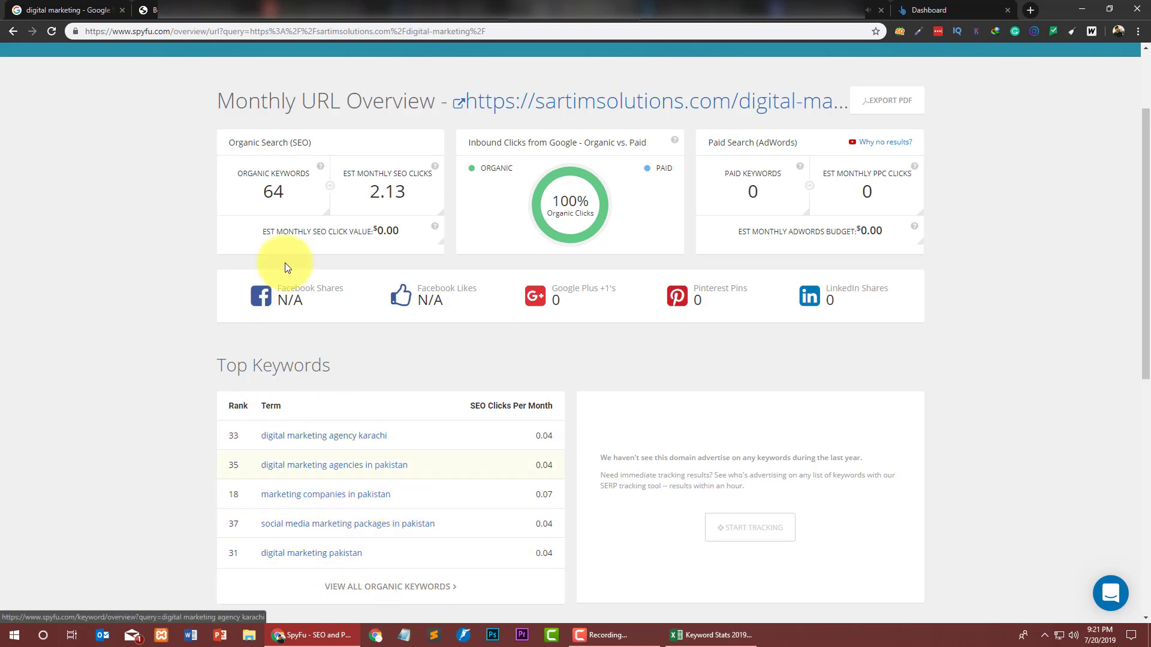
scroll(200, 237, "up", 2)
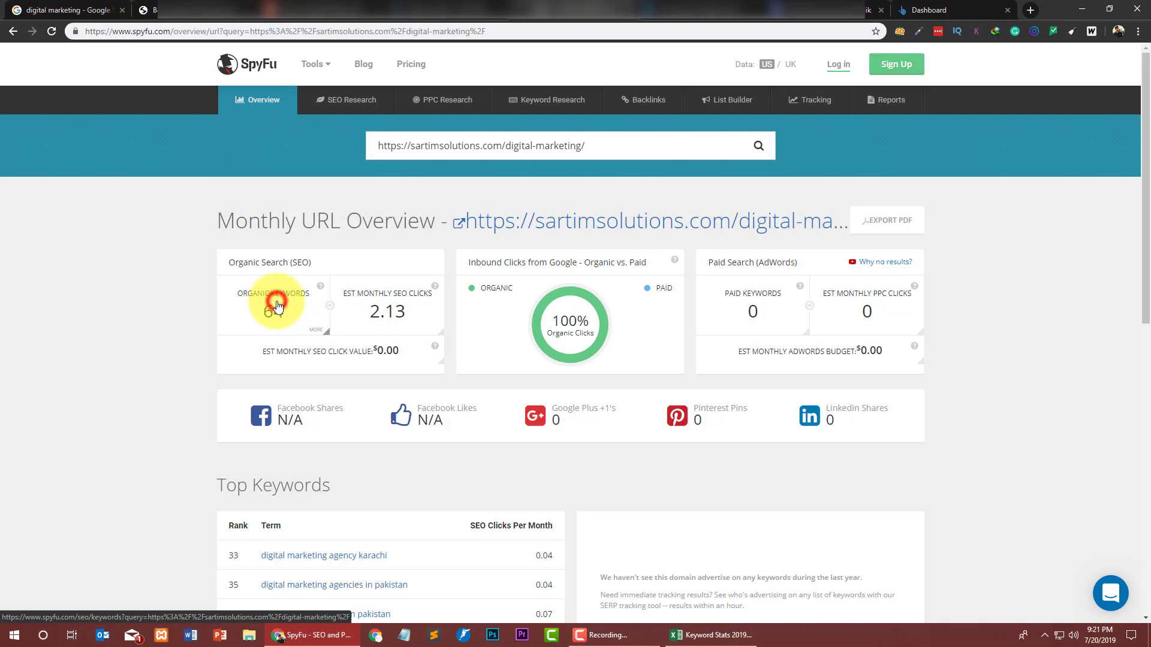
- Open the full list of the page's organic keywords and look through their ranks, difficulty and searches
left_click(277, 307)
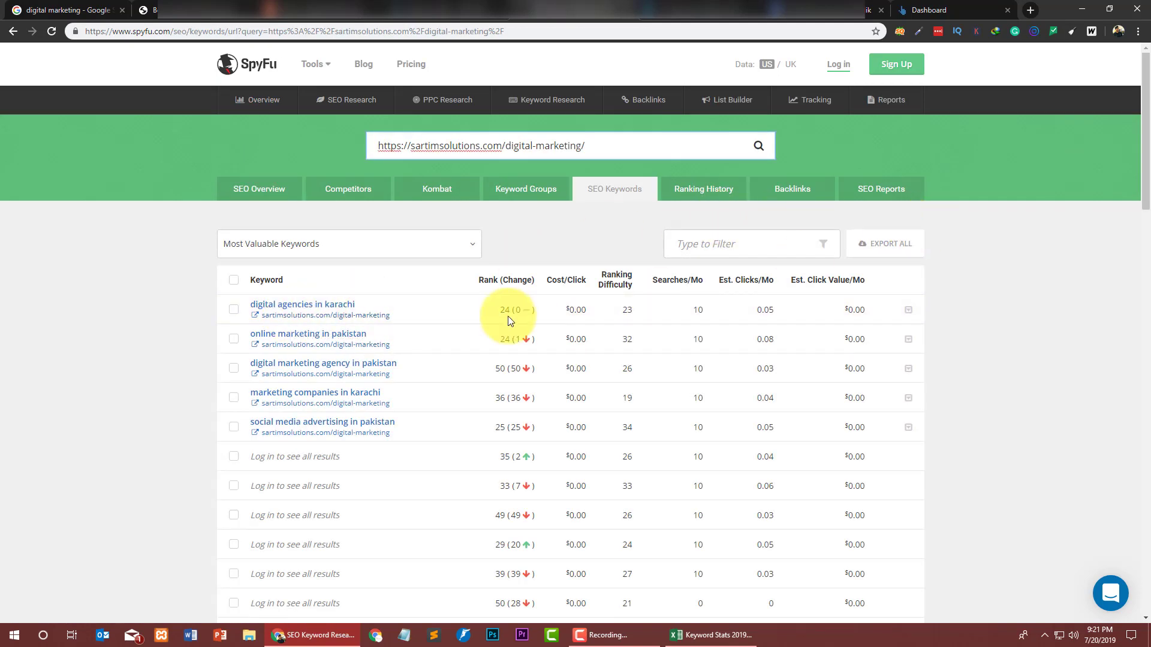
scroll(198, 306, "down", 5)
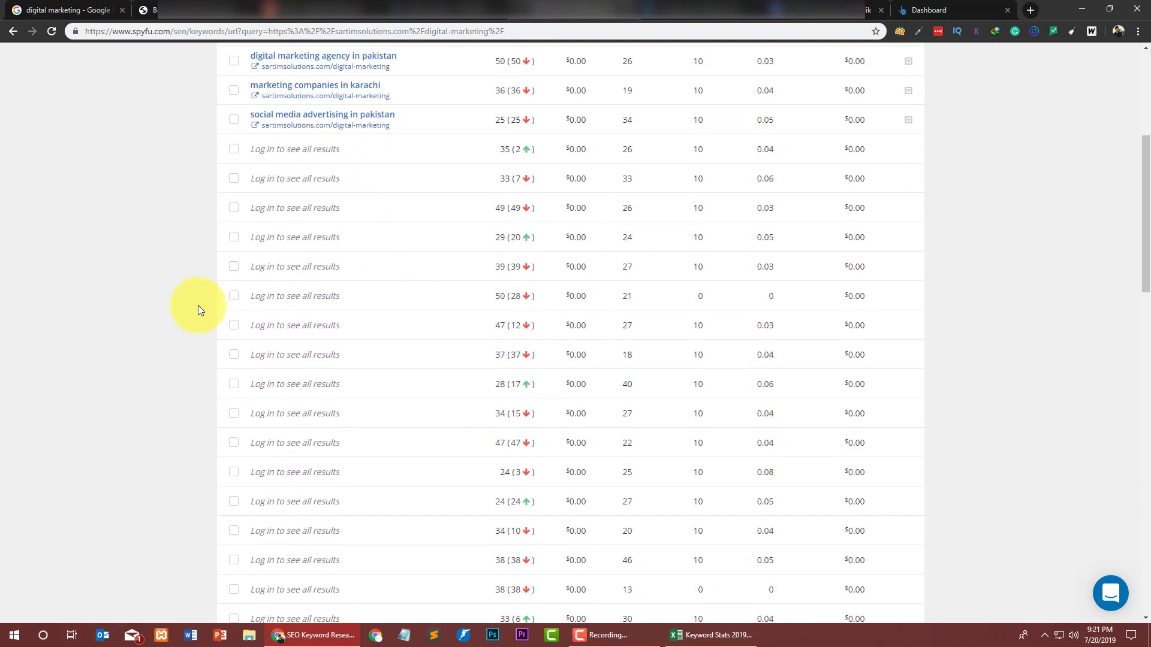
scroll(196, 304, "up", 5)
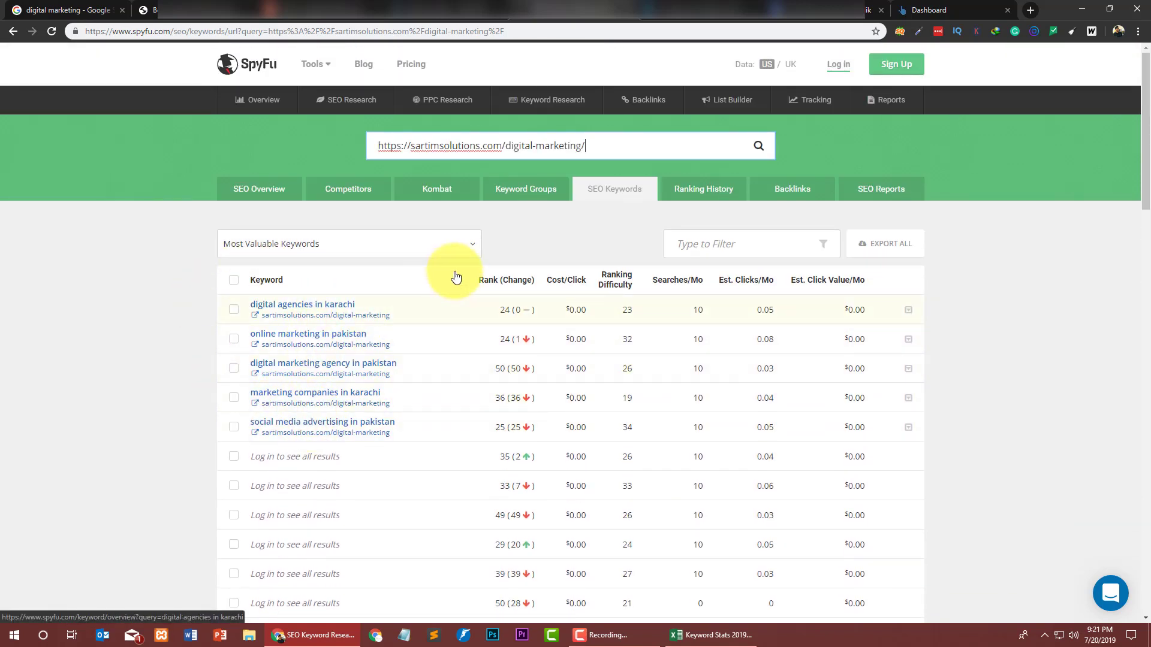
scroll(257, 455, "down", 2)
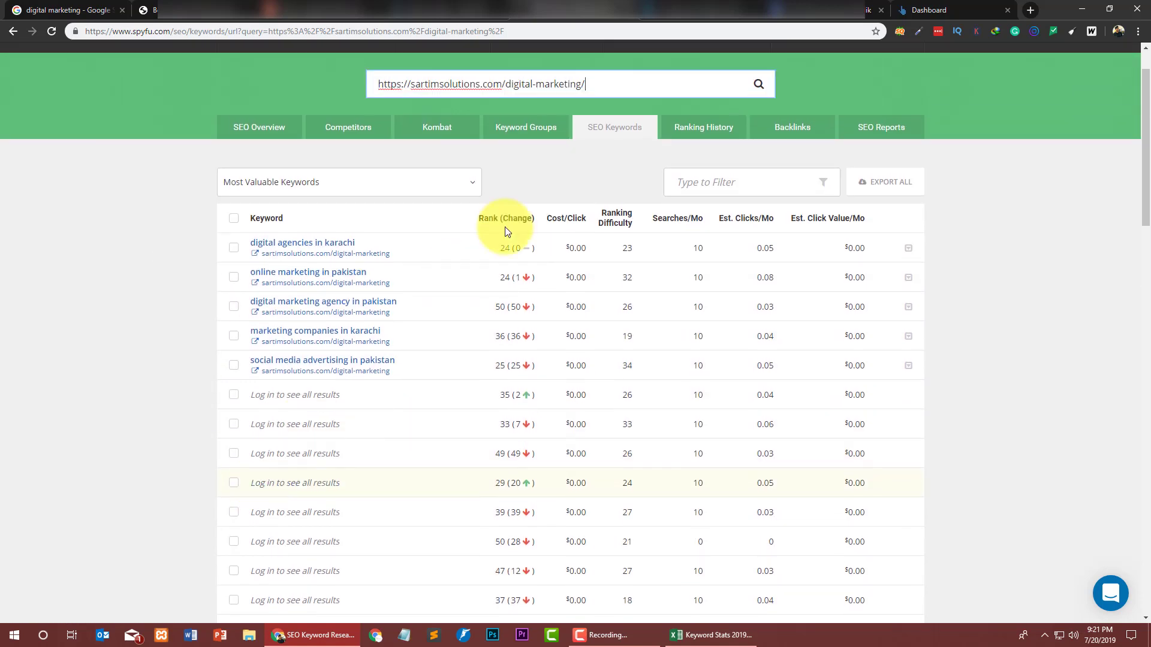
scroll(504, 228, "up", 2)
scroll(477, 308, "down", 20)
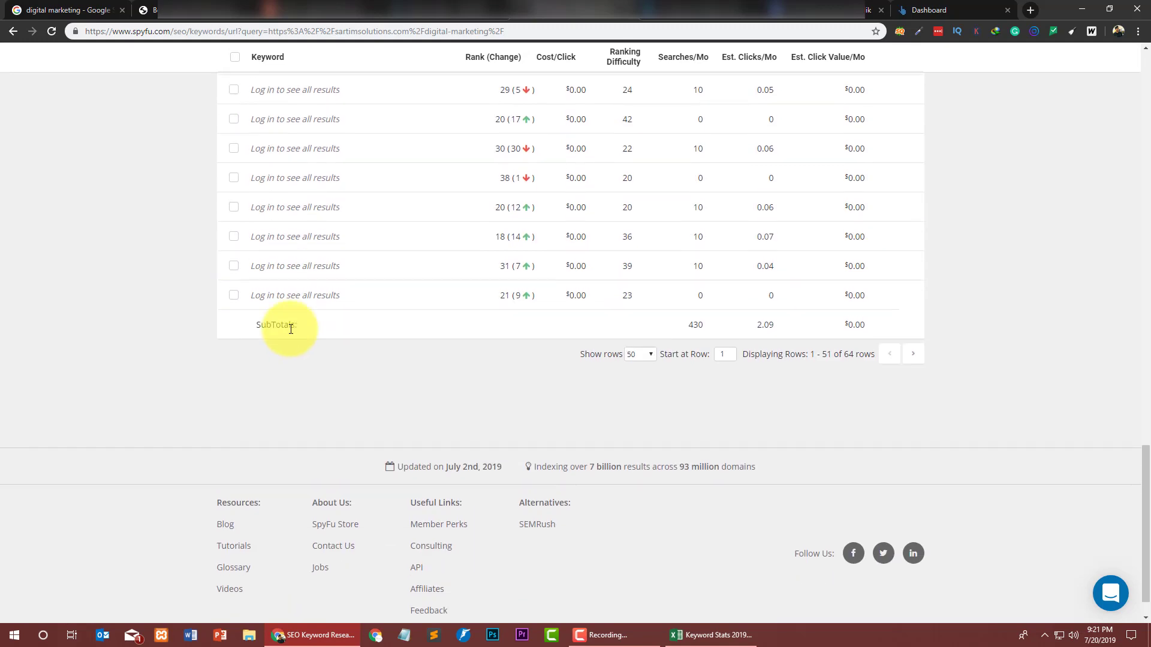
scroll(291, 329, "up", 20)
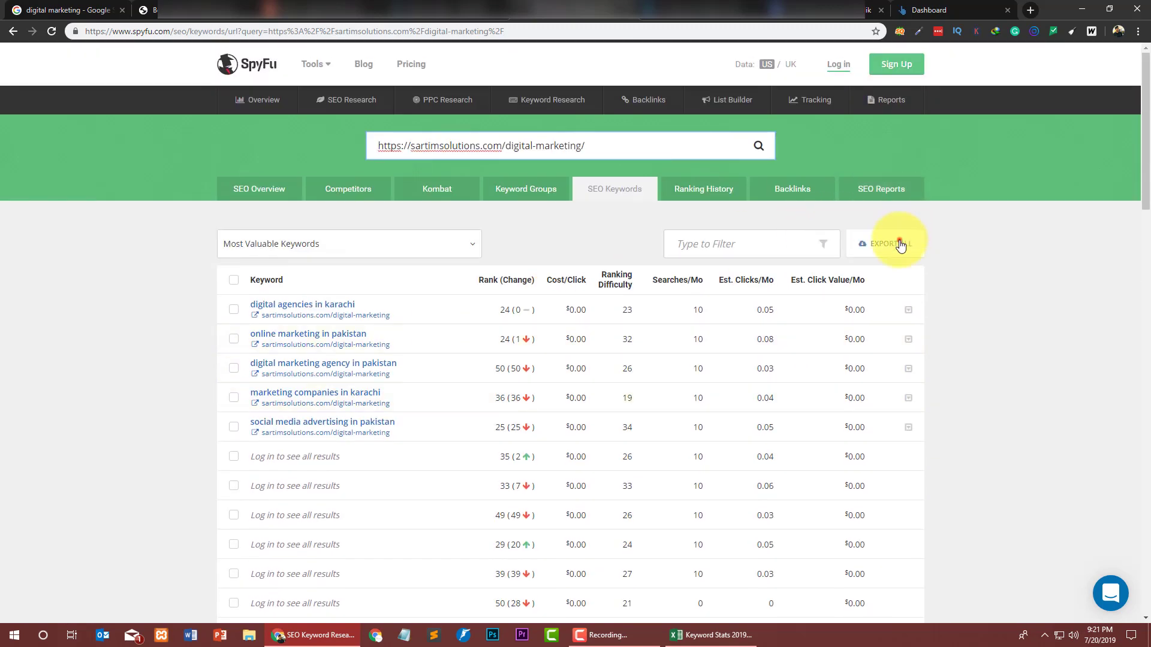
- Try to export all of the page's SEO keywords as CSV and read the subscription offer
left_click(900, 246)
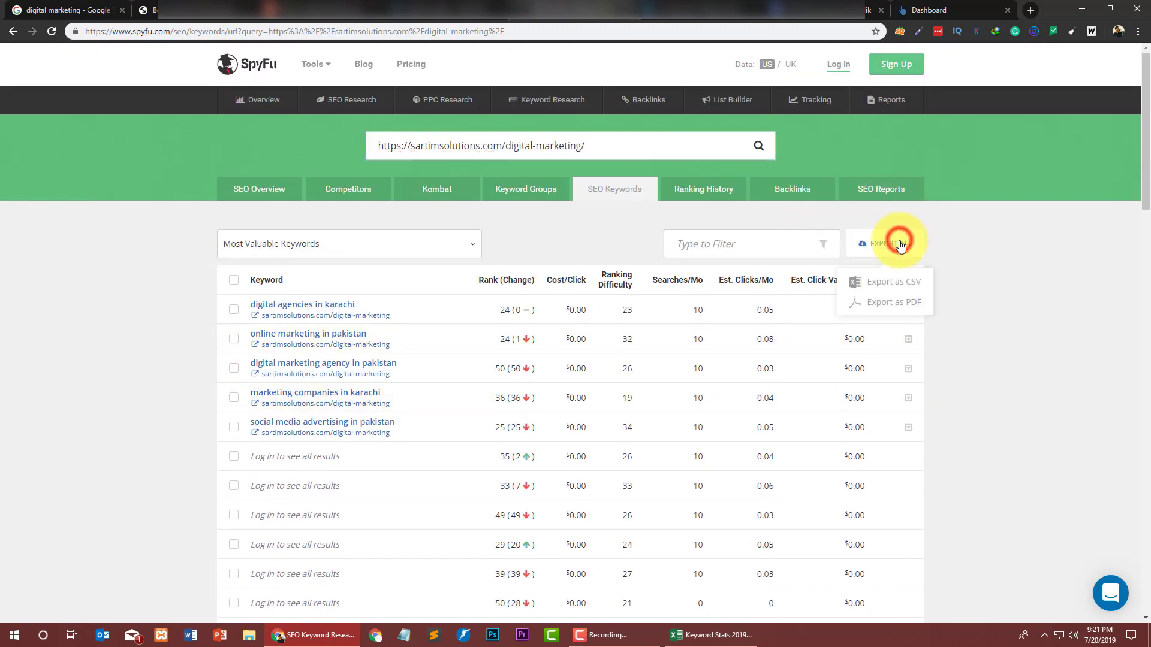
left_click(895, 285)
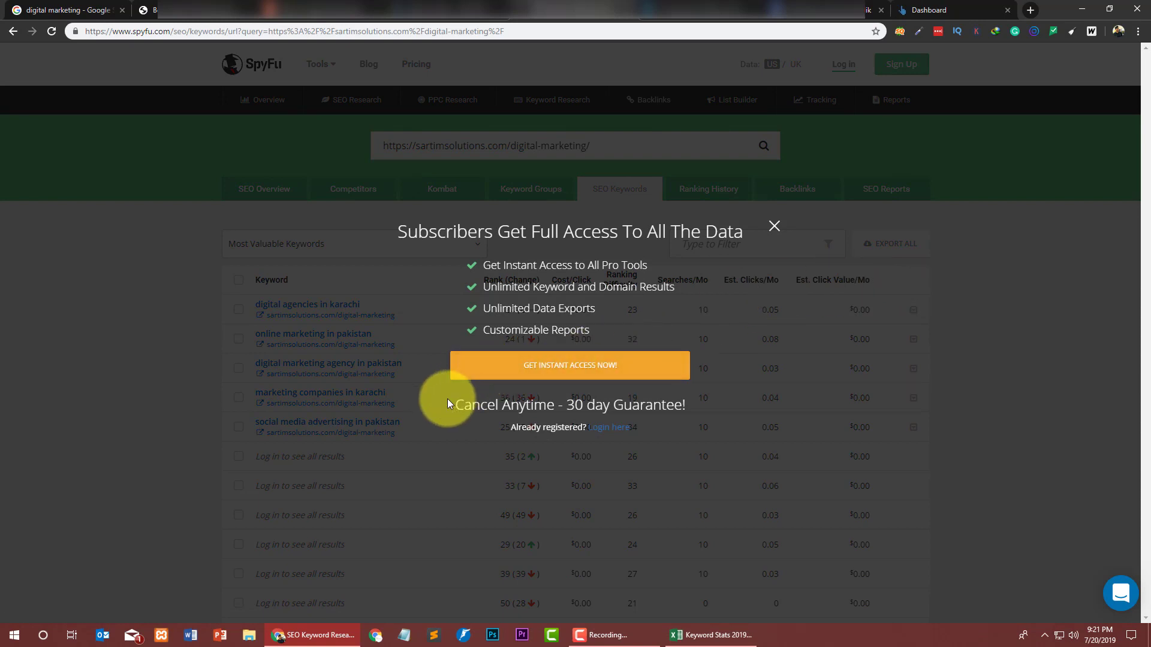
left_click_drag(447, 399, 596, 405)
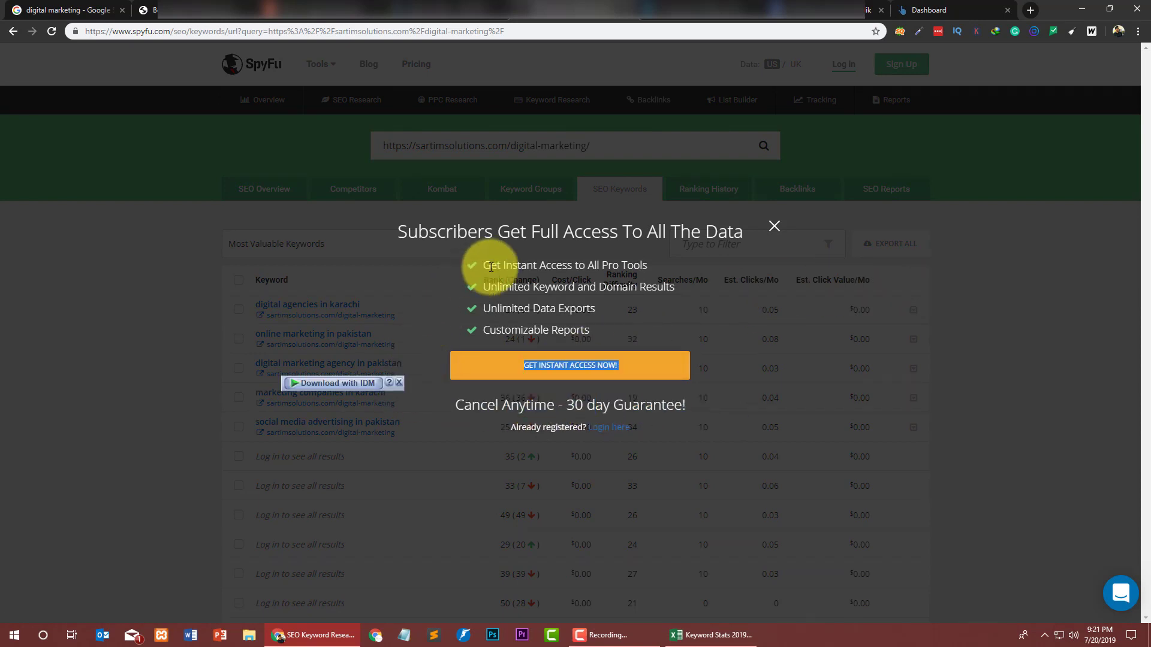
left_click_drag(417, 232, 718, 231)
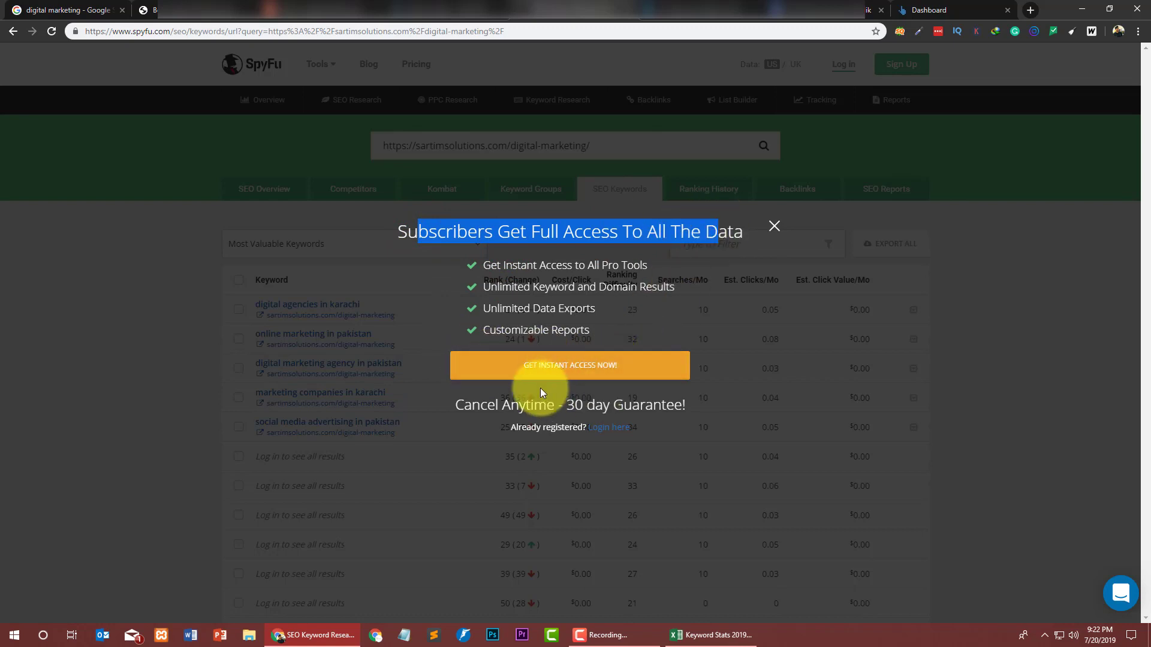
- View SpyFu's subscription plans and return to the page's SEO keywords list
left_click(543, 372)
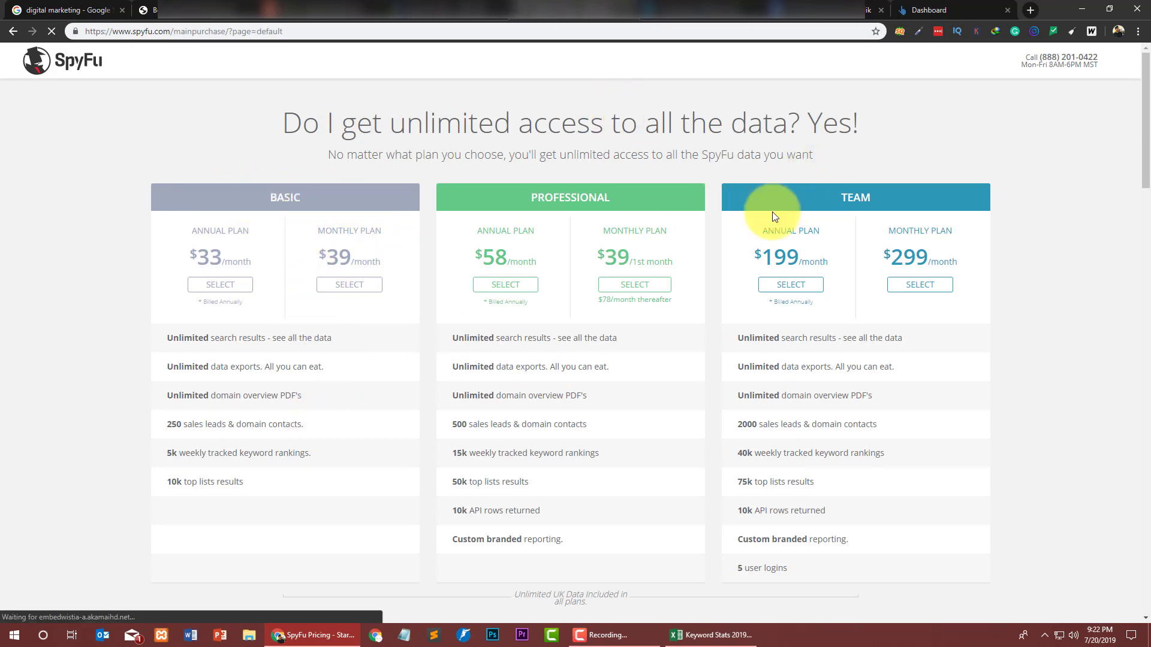
left_click(12, 31)
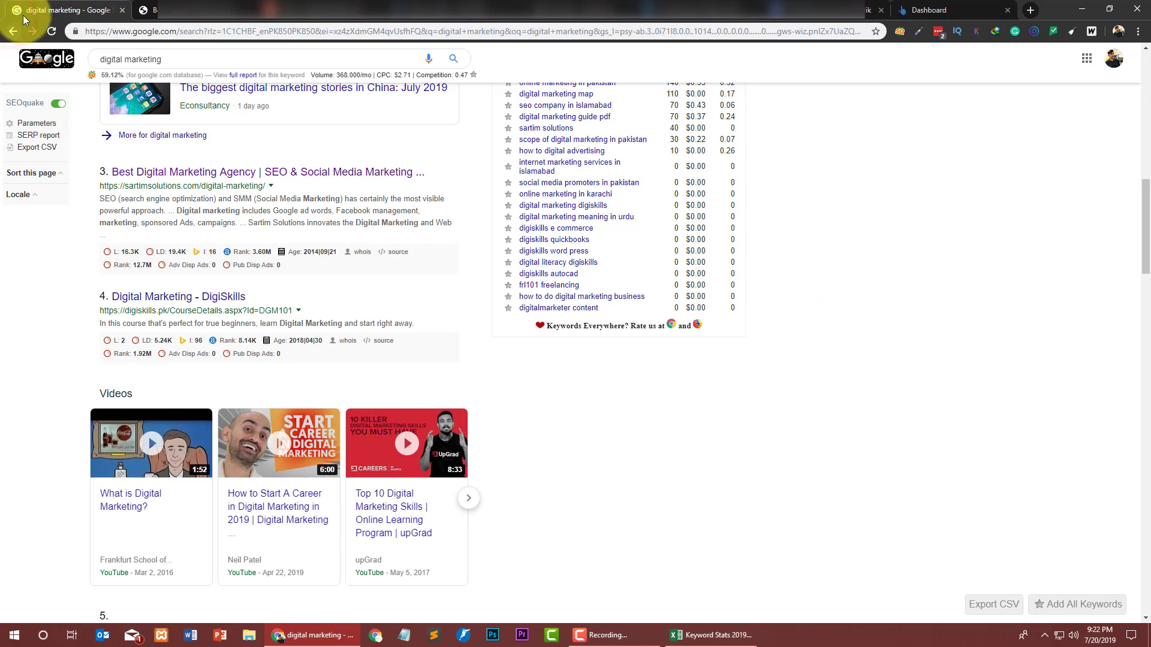
left_click(554, 9)
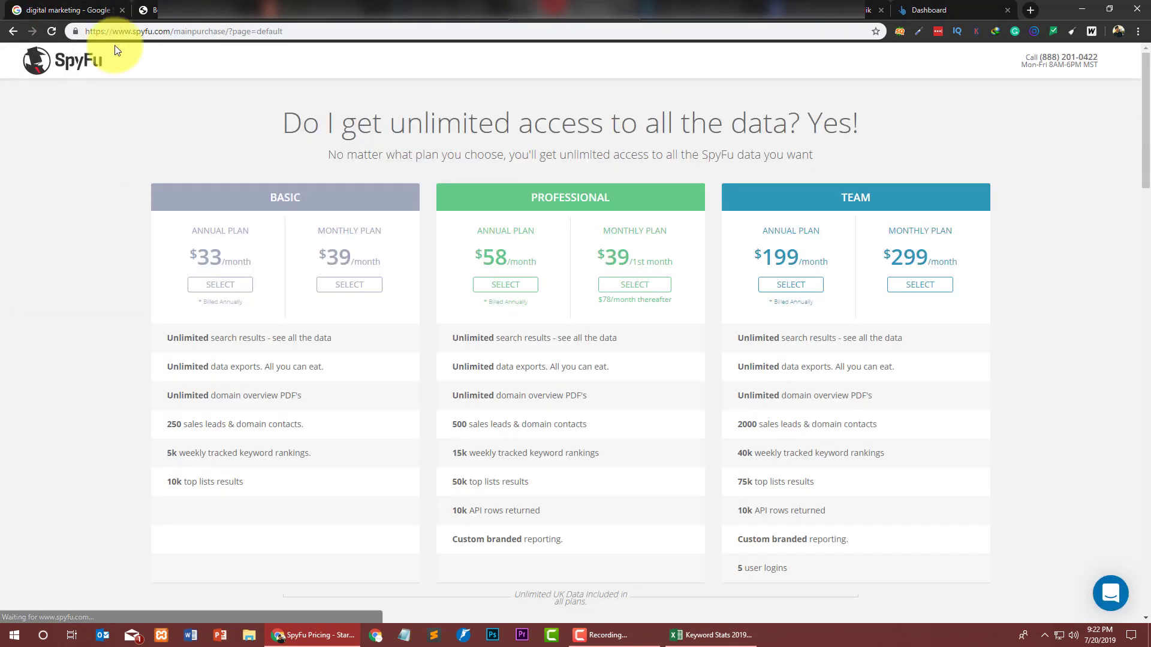
left_click(13, 30)
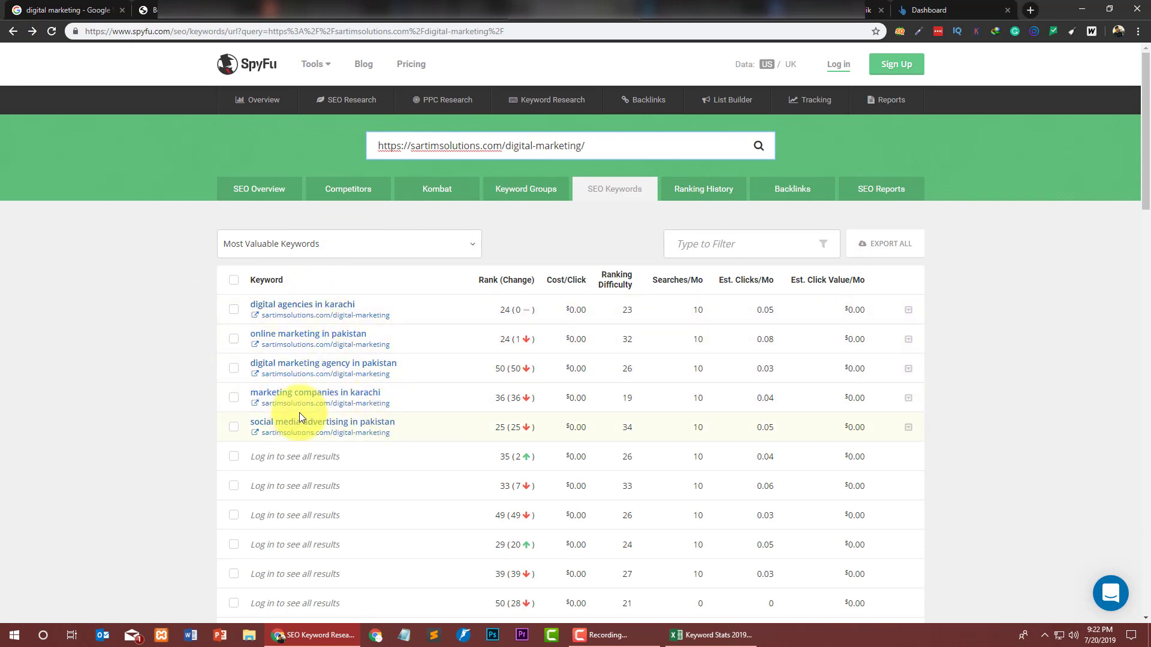
- Sort the SEO keywords by rank in ascending and descending order, and restore the default order
left_click(500, 289)
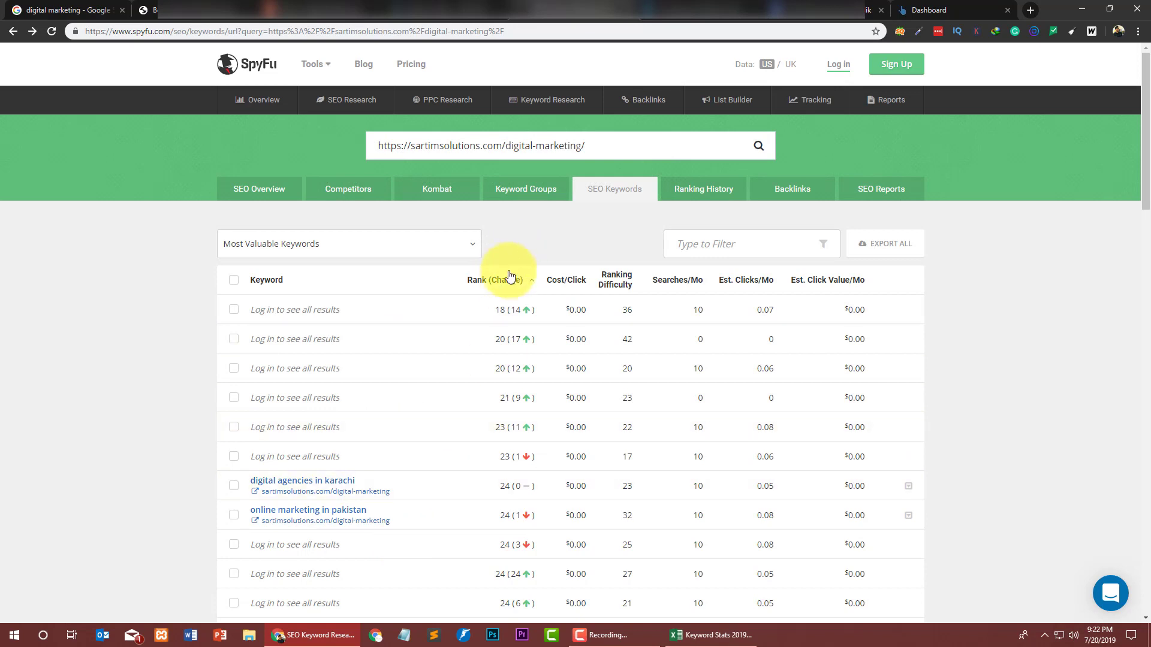
left_click(510, 277)
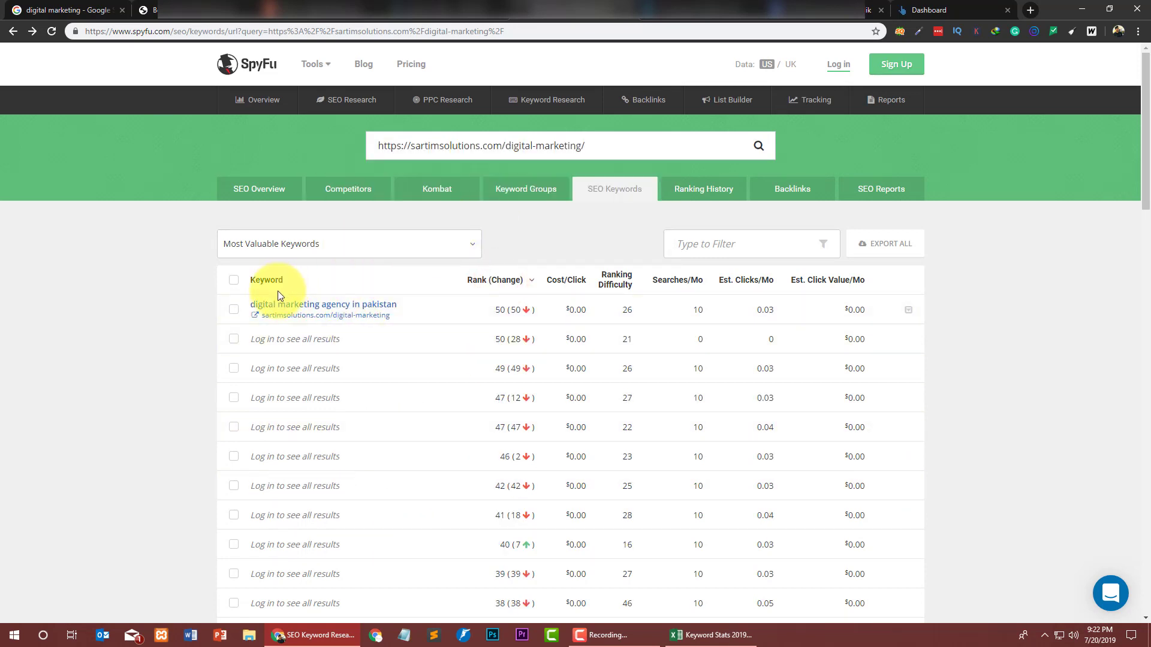
left_click(502, 282)
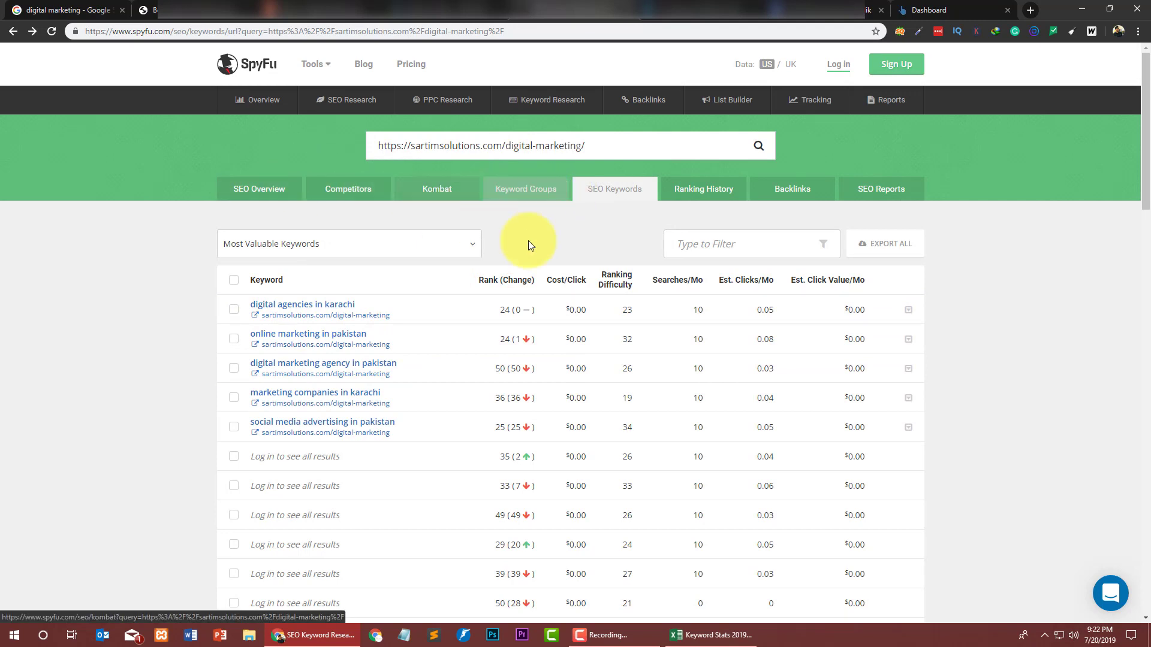
- Open the Keyword Groups report for the competitor page and switch to its Backlinks report
left_click(557, 196)
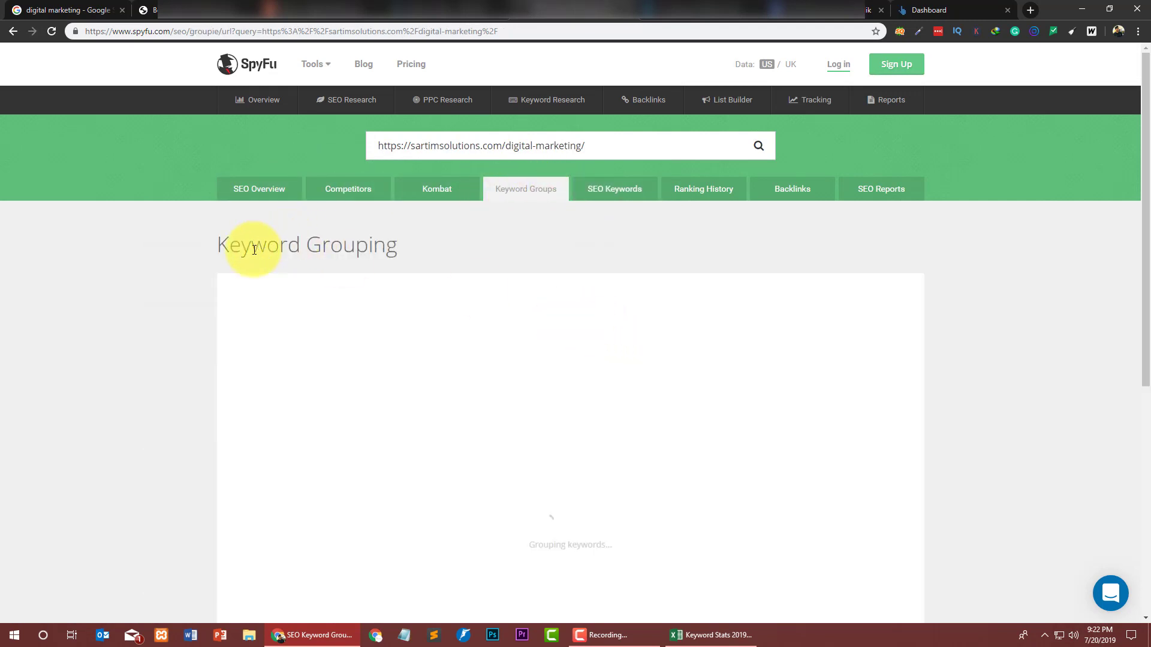
scroll(251, 250, "down", 3)
scroll(314, 116, "up", 1)
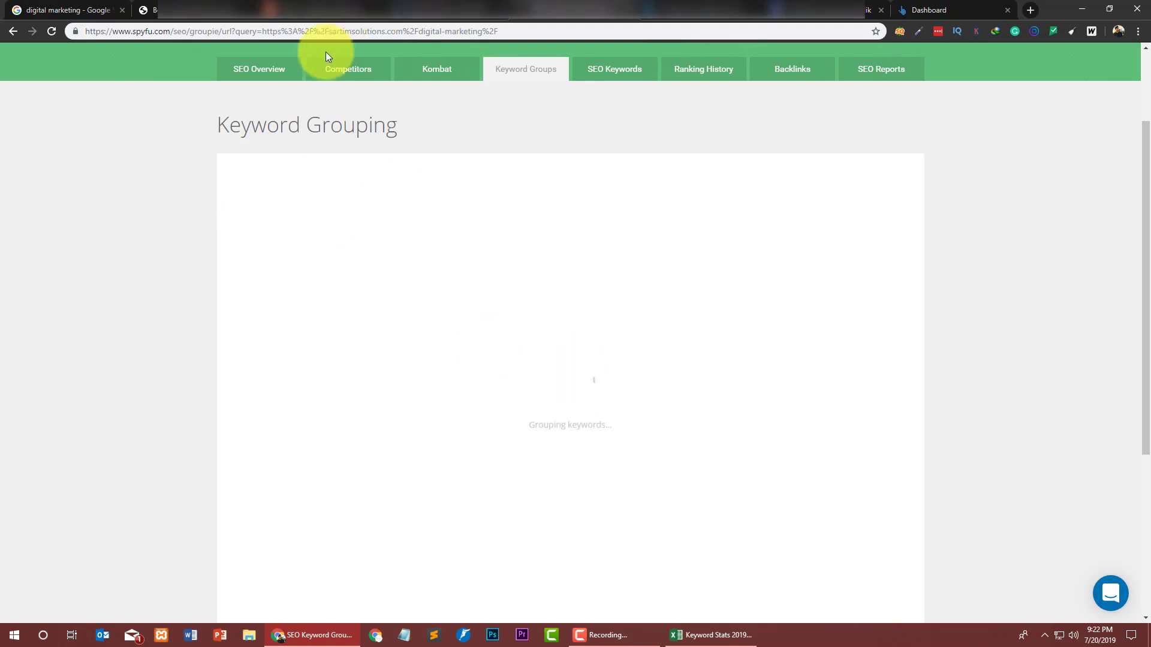
left_click(816, 73)
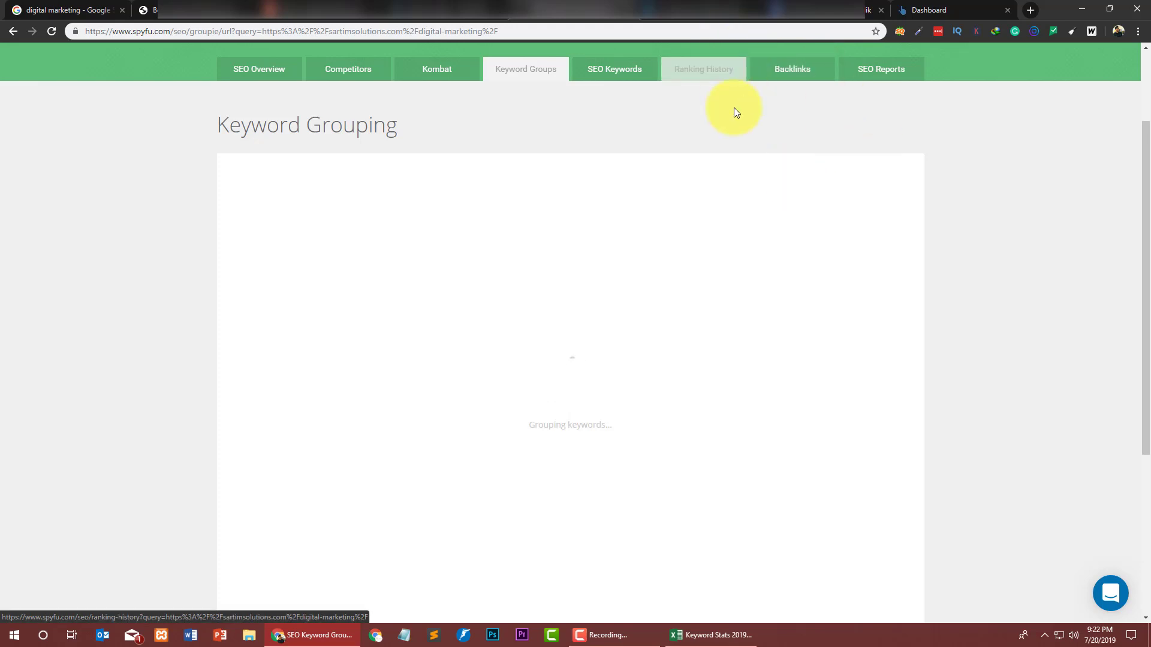
mouse_move(733, 108)
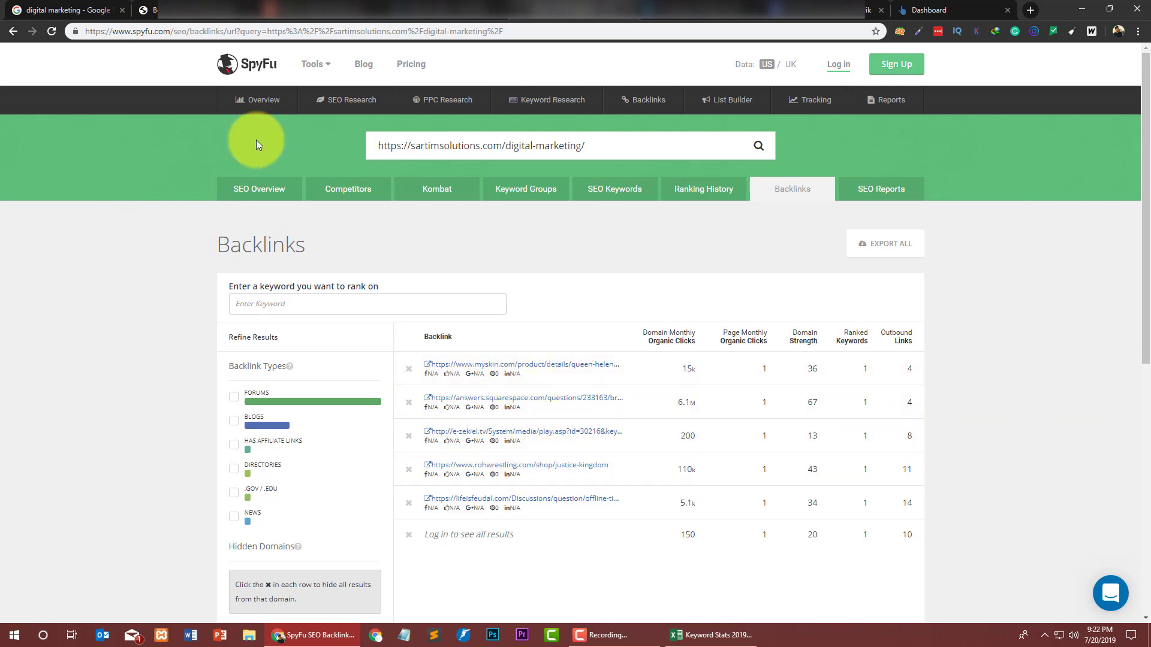
- Review the sartimsolutions.com/digital-marketing/ page's address and content, and return to its Backlinks report in SpyFu
left_click(175, 11)
left_click(272, 36)
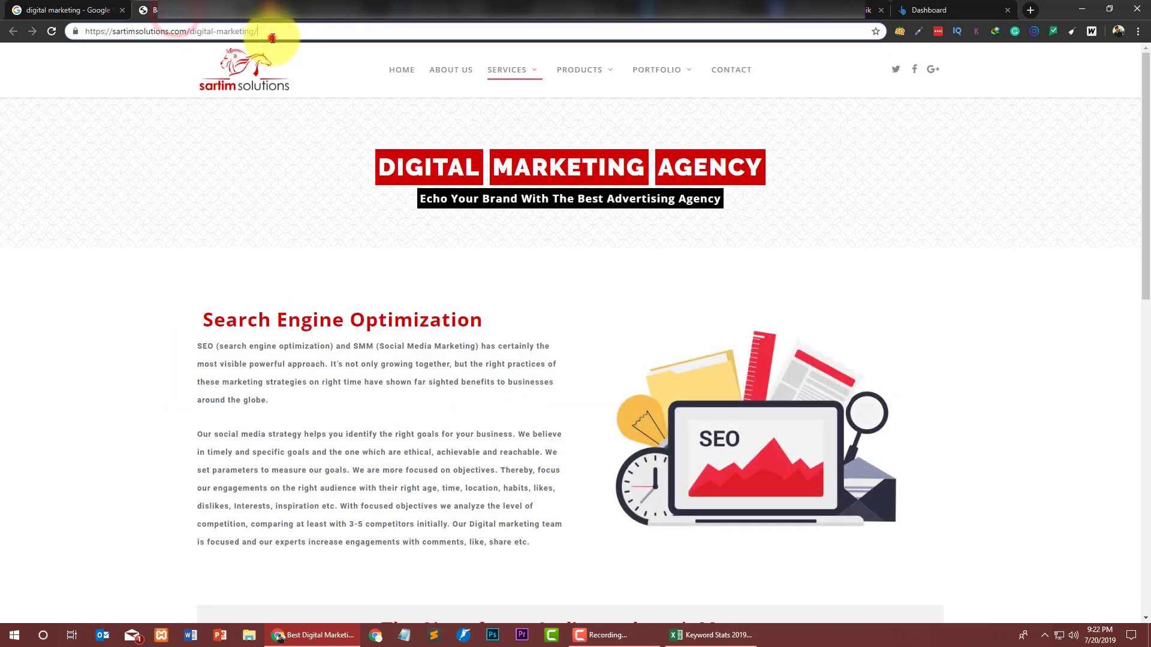
left_click_drag(223, 35, 25, 57)
left_click(120, 387)
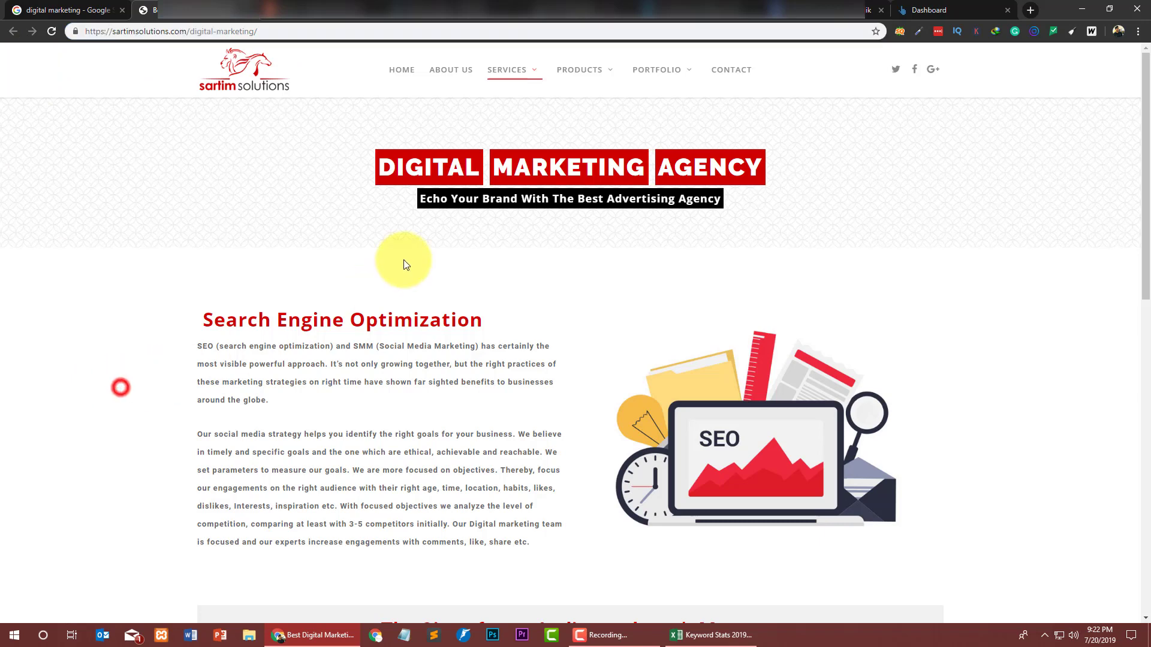
scroll(218, 325, "down", 15)
scroll(249, 312, "up", 5)
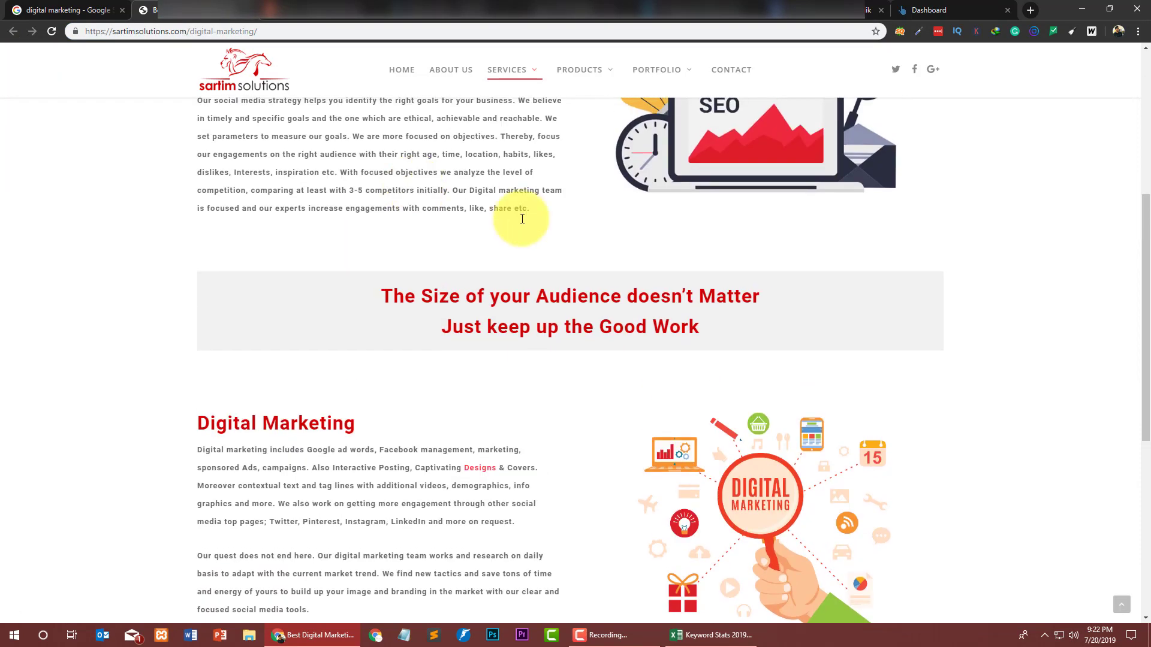
left_click(584, 9)
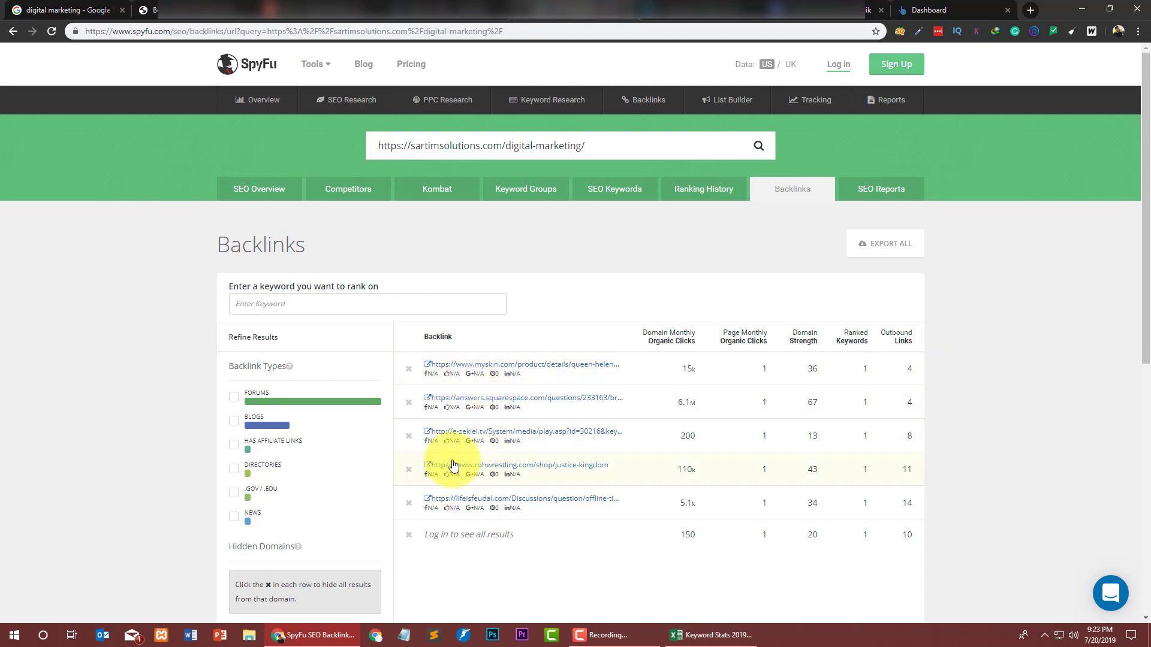
- Check the SpyFu overview, organic keywords and backlinks of the myskin.com backlink, and close the SpyFu reports
left_click(486, 366)
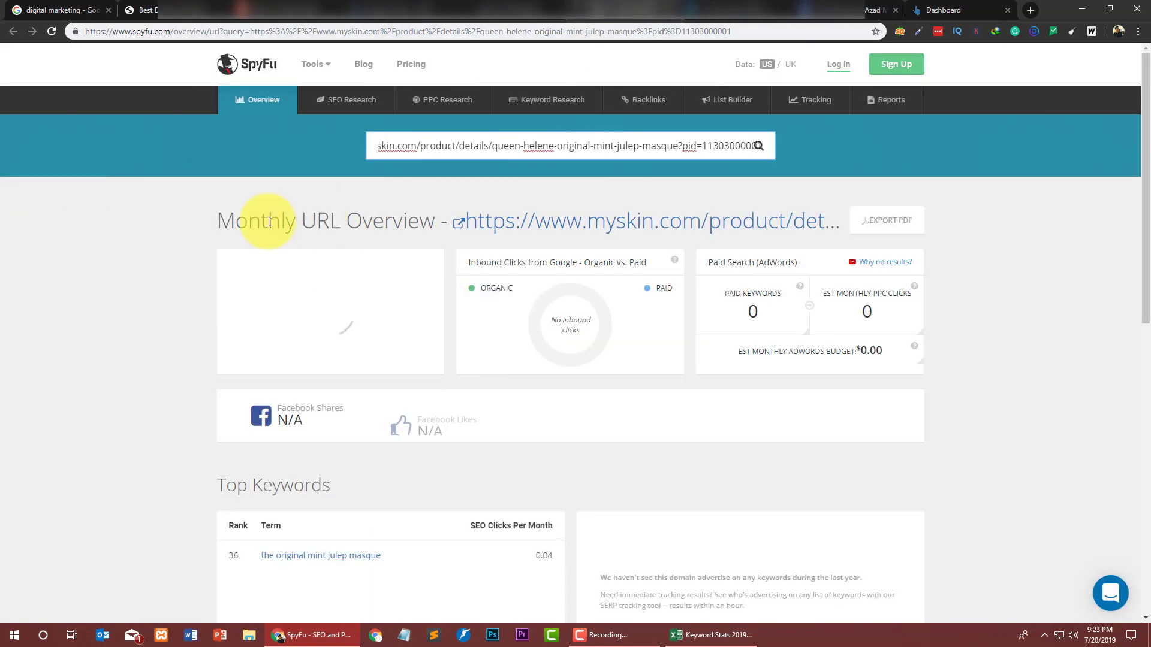
left_click_drag(261, 219, 419, 223)
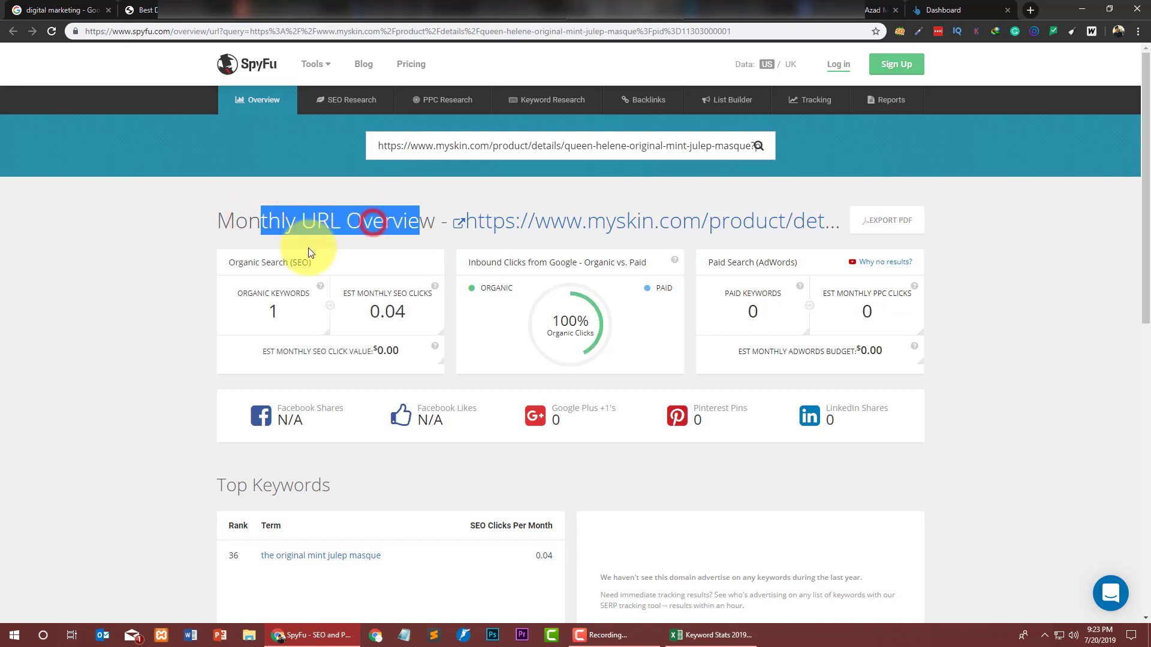
left_click(268, 311)
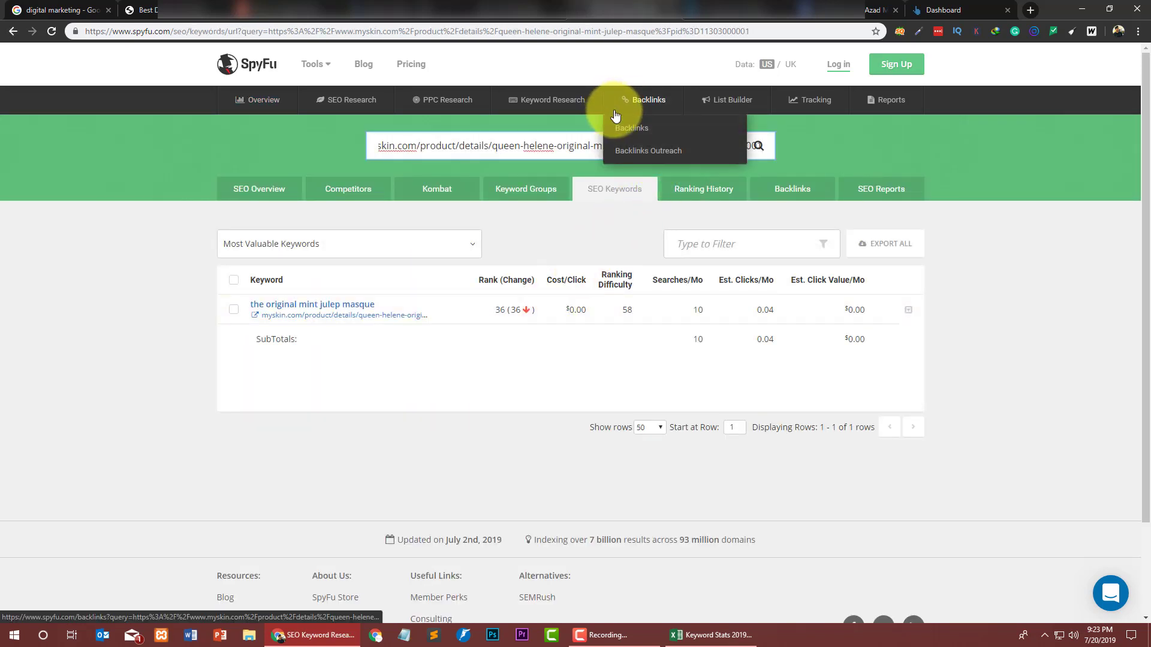
left_click(635, 125)
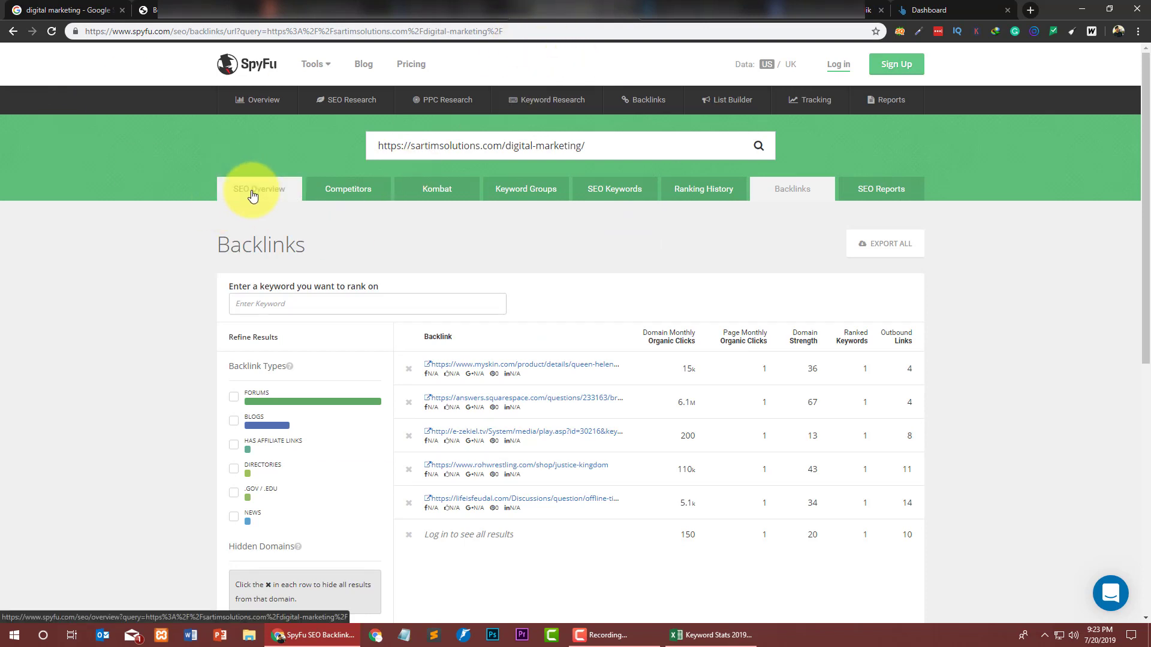
key("ctrl+w")
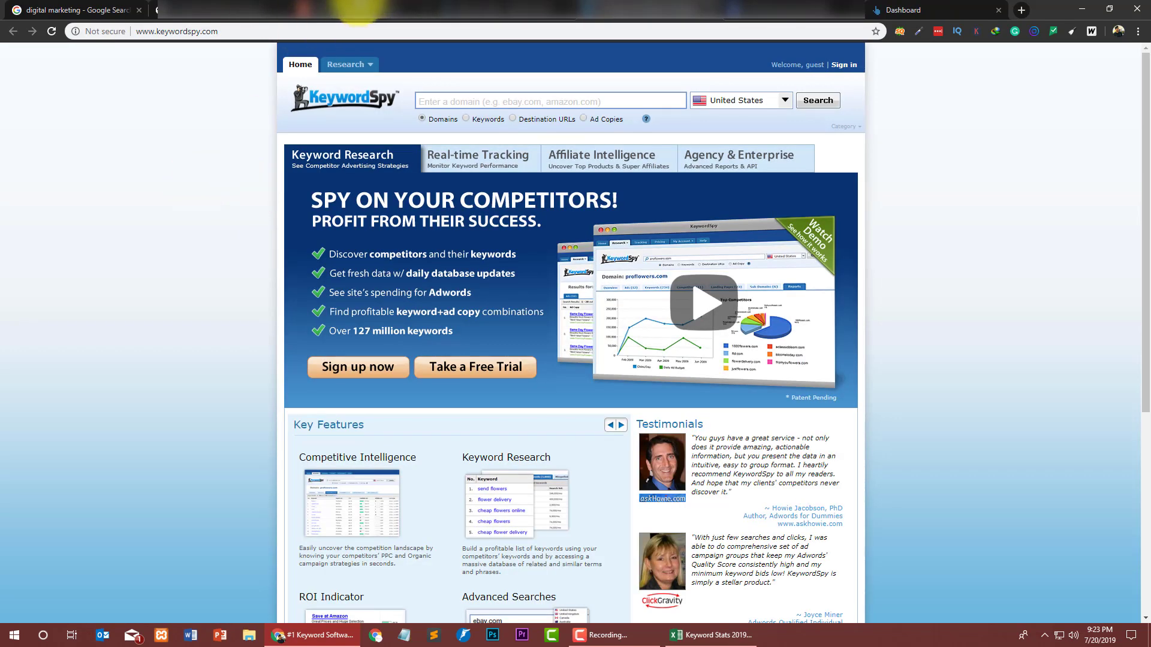
- Open the Smart Insights "10 reasons you need a digital marketing strategy in 2019" search result in a new tab and copy its URL
left_click(57, 9)
scroll(92, 281, "down", 1)
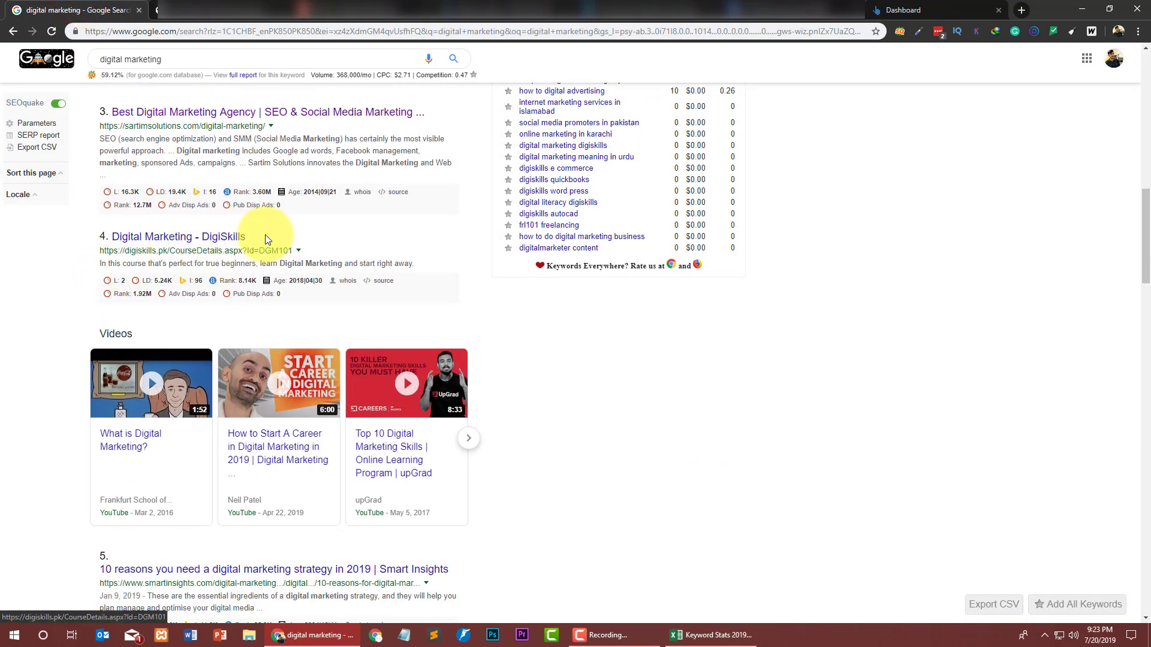
scroll(382, 203, "down", 4)
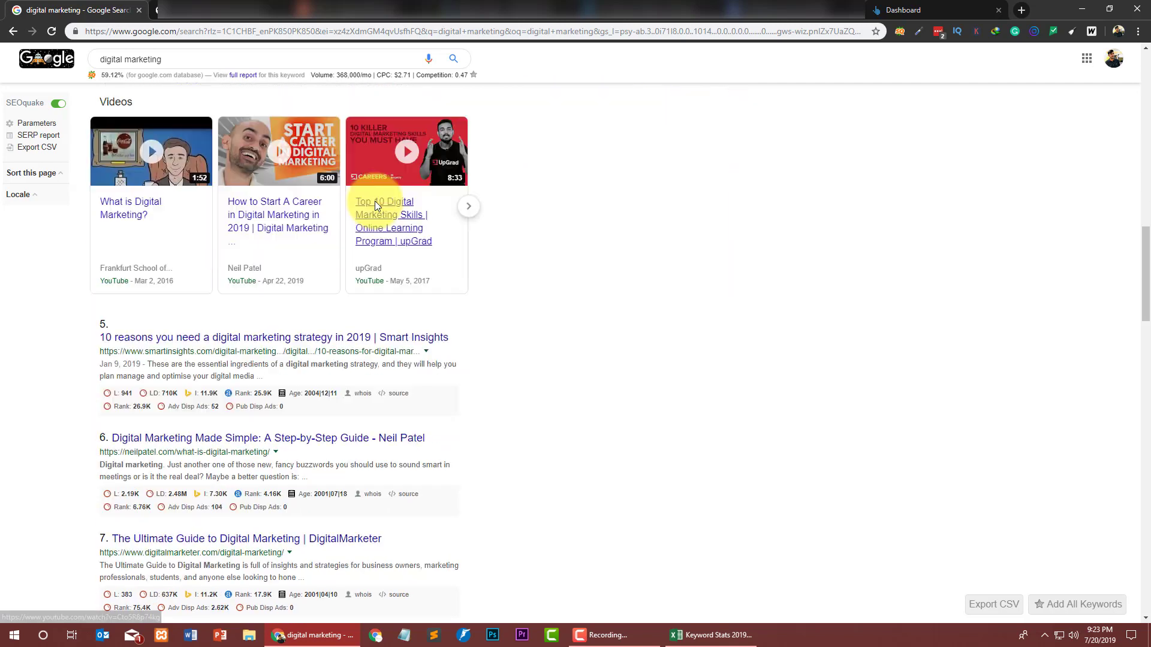
right_click(174, 329)
left_click(191, 337)
left_click(150, 10)
left_click(207, 31)
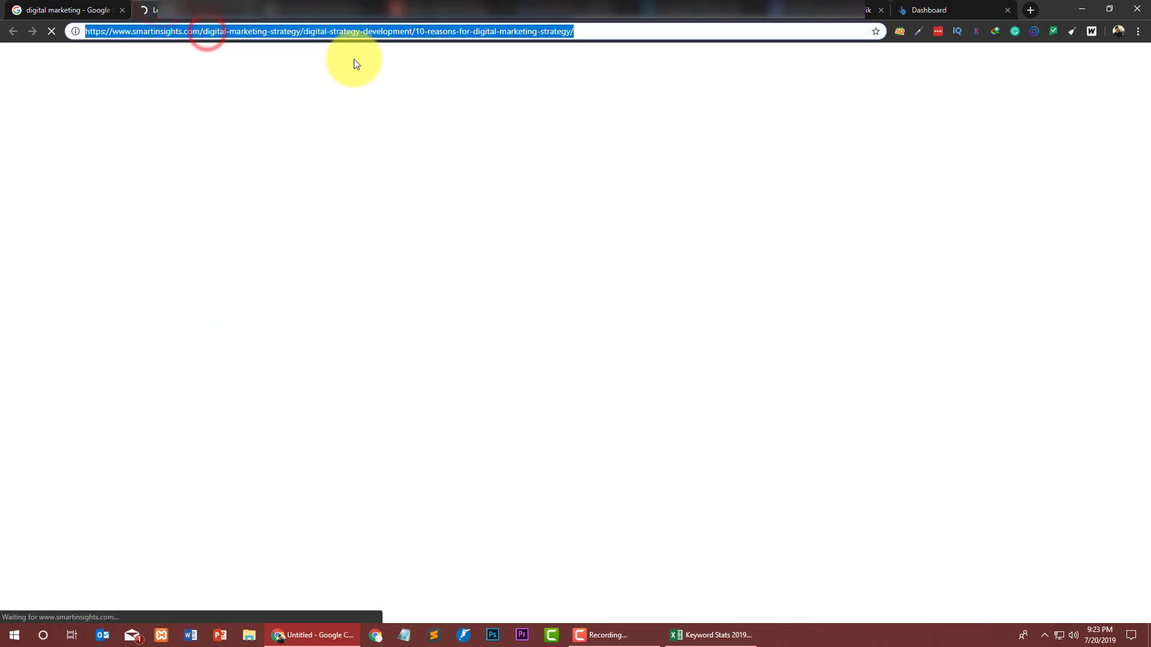
- Search KeywordSpy for the copied Smart Insights page as a destination URL for United States and check its ads and PPC URLs
left_click(719, 10)
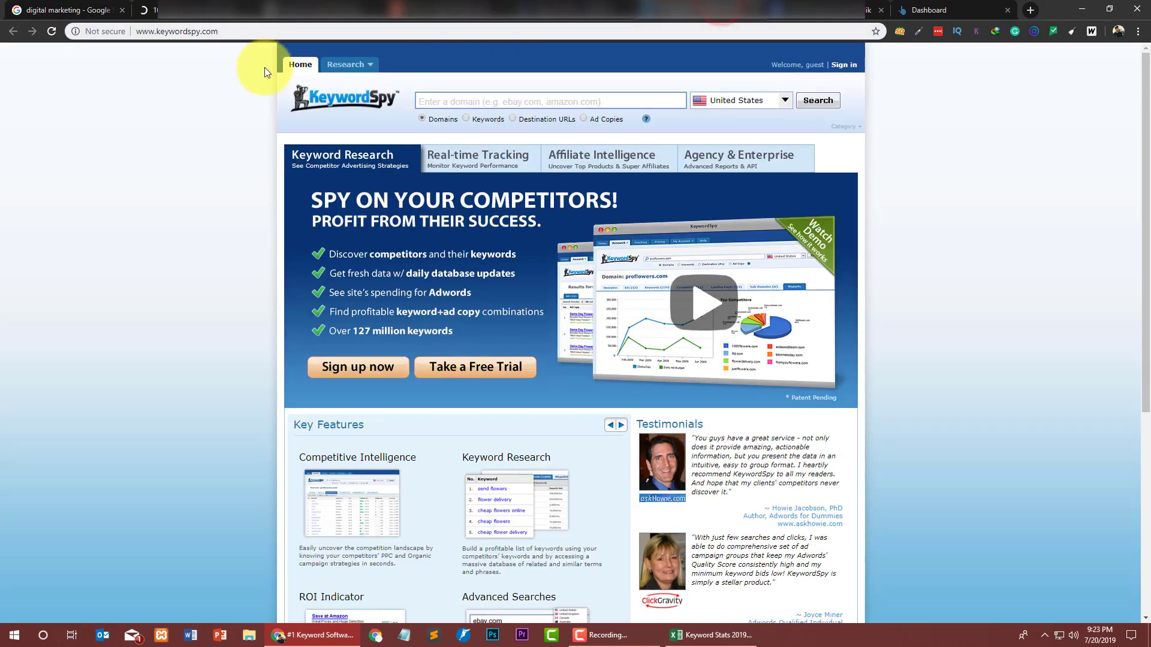
left_click(483, 108)
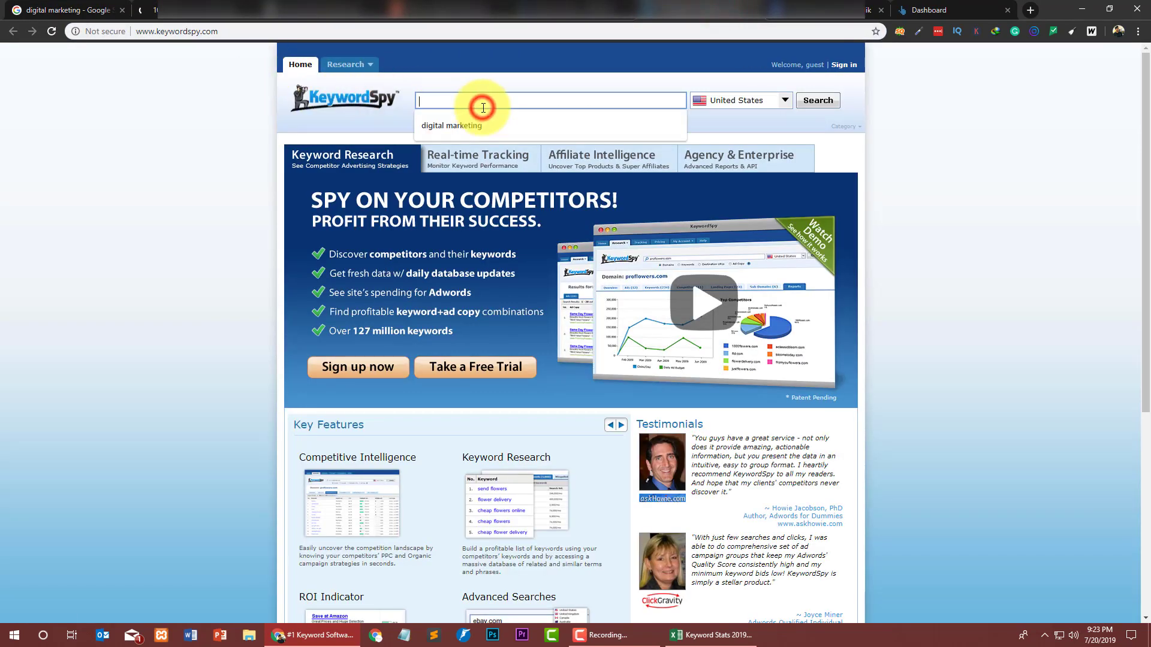
type("tal-strategy-development/10-reasons-for-digital-marketing-strategy/")
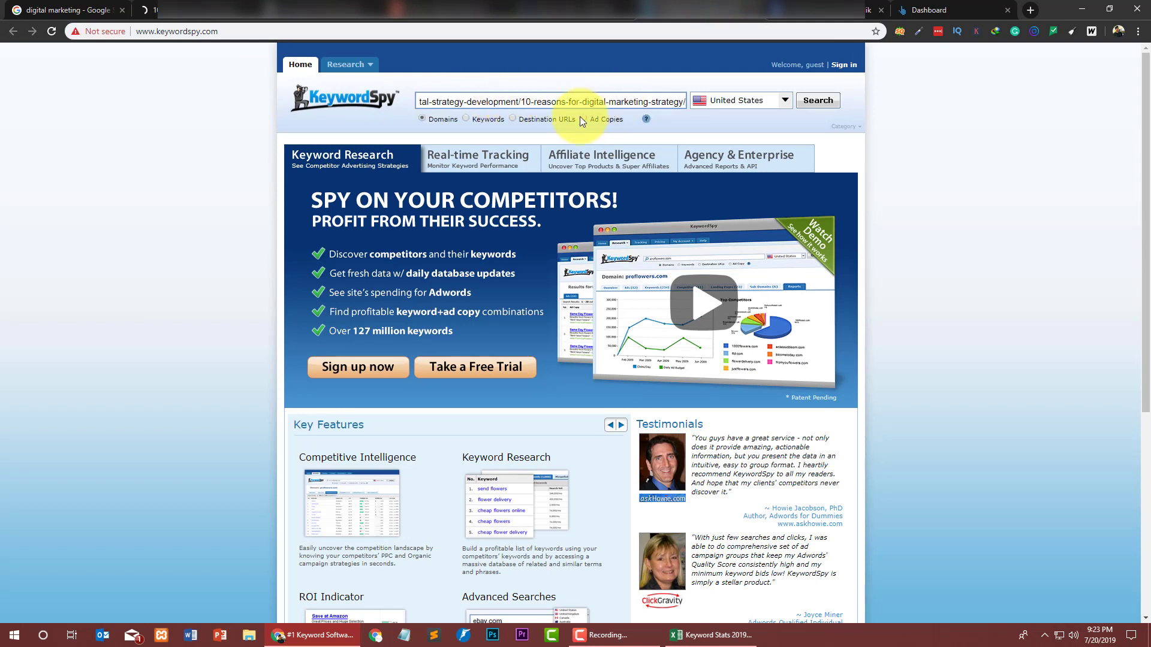
left_click(513, 118)
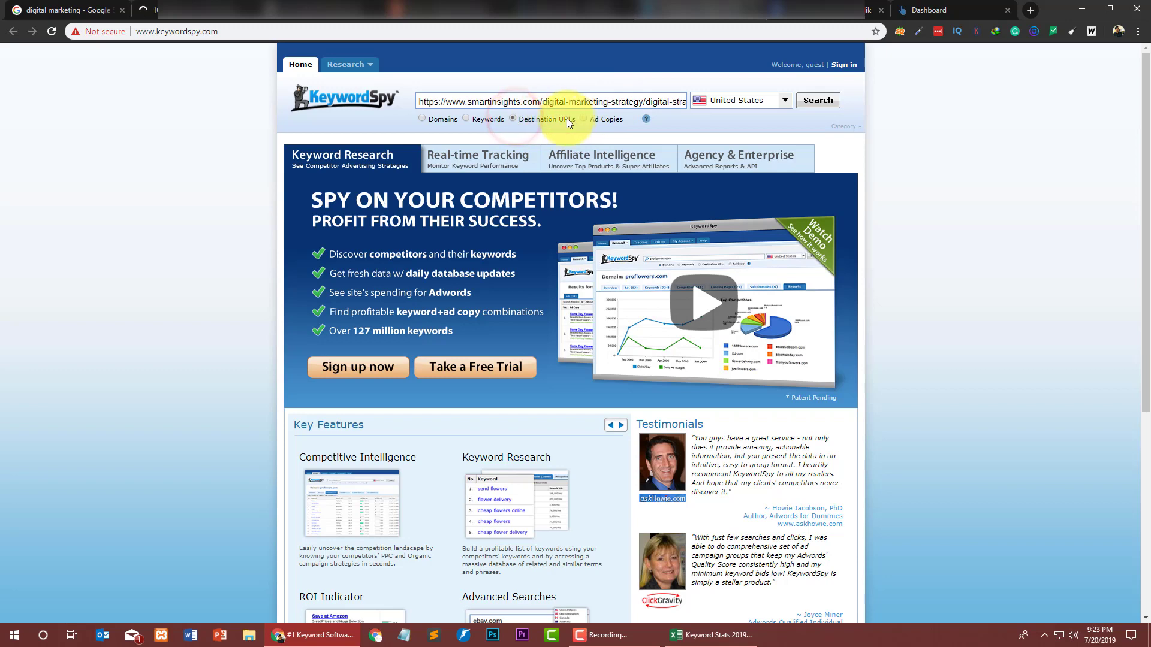
left_click(775, 105)
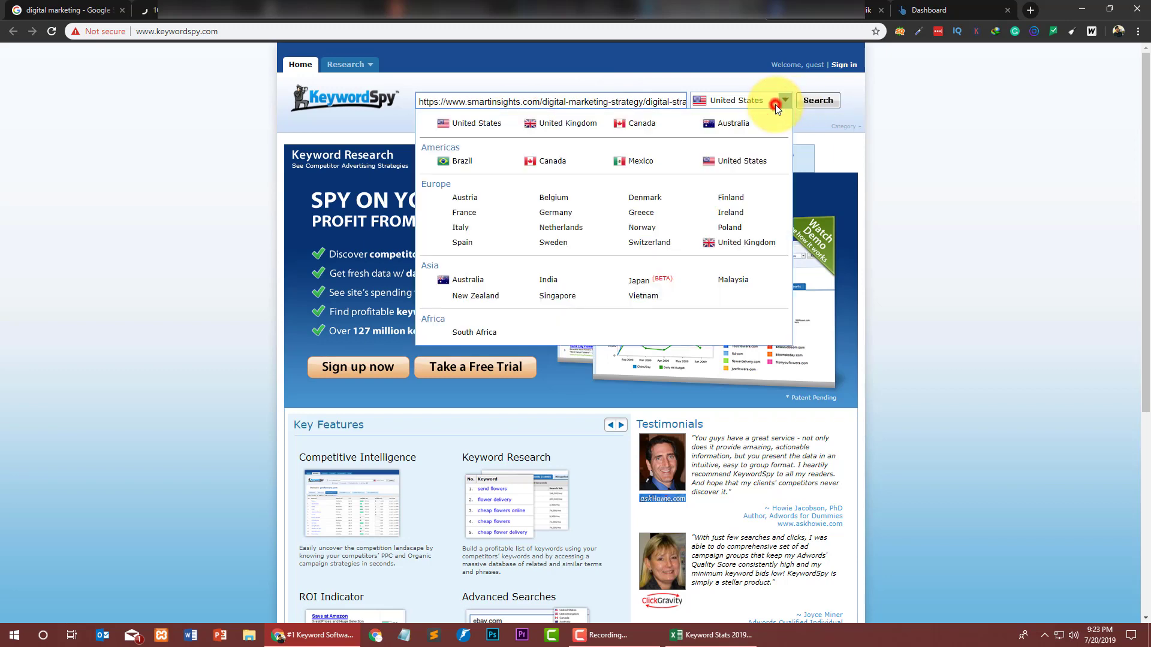
left_click(775, 105)
left_click(813, 102)
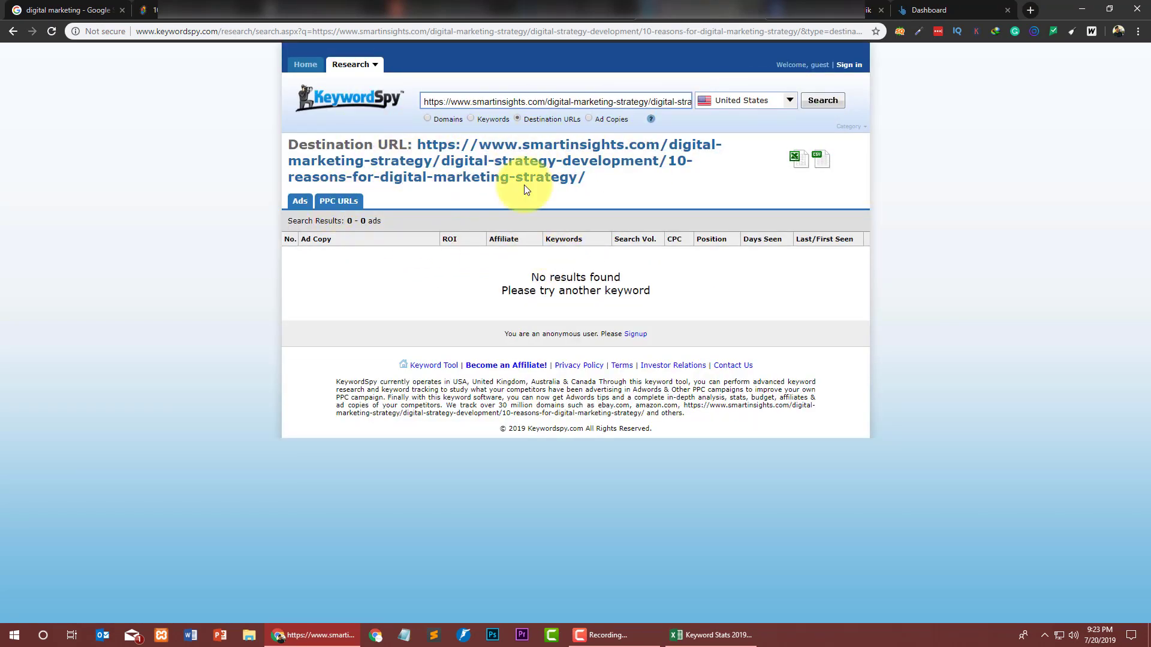
left_click(345, 207)
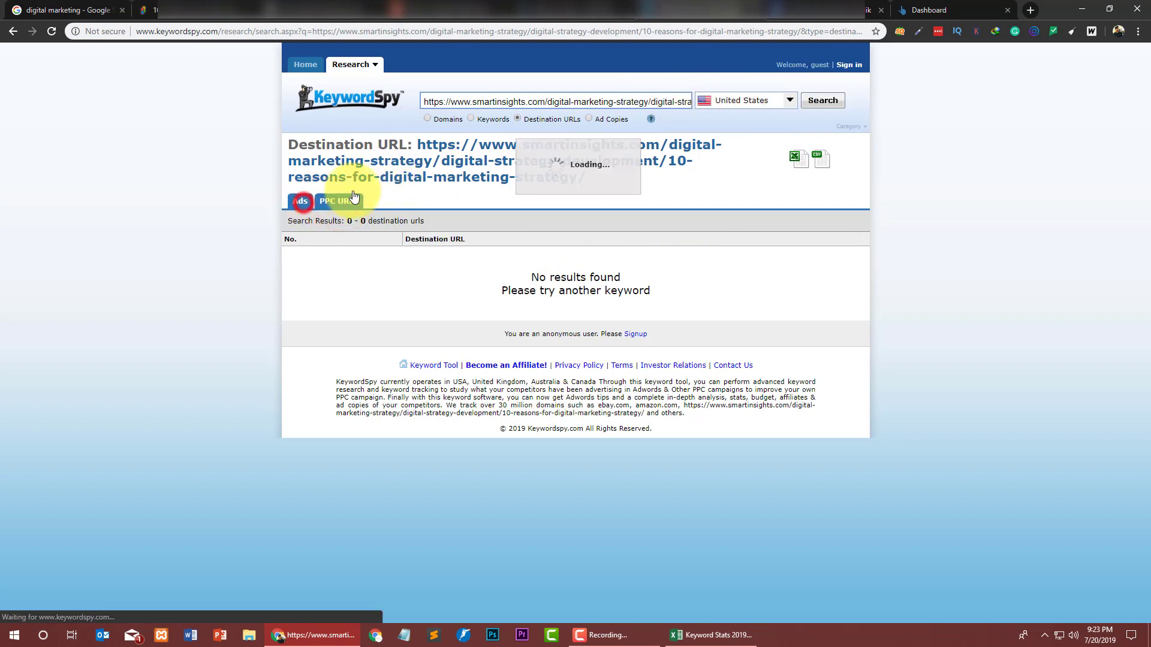
- Repeat the KeywordSpy search by domain for smartinsights.com and examine its organic keywords
left_click(432, 120)
left_click(834, 101)
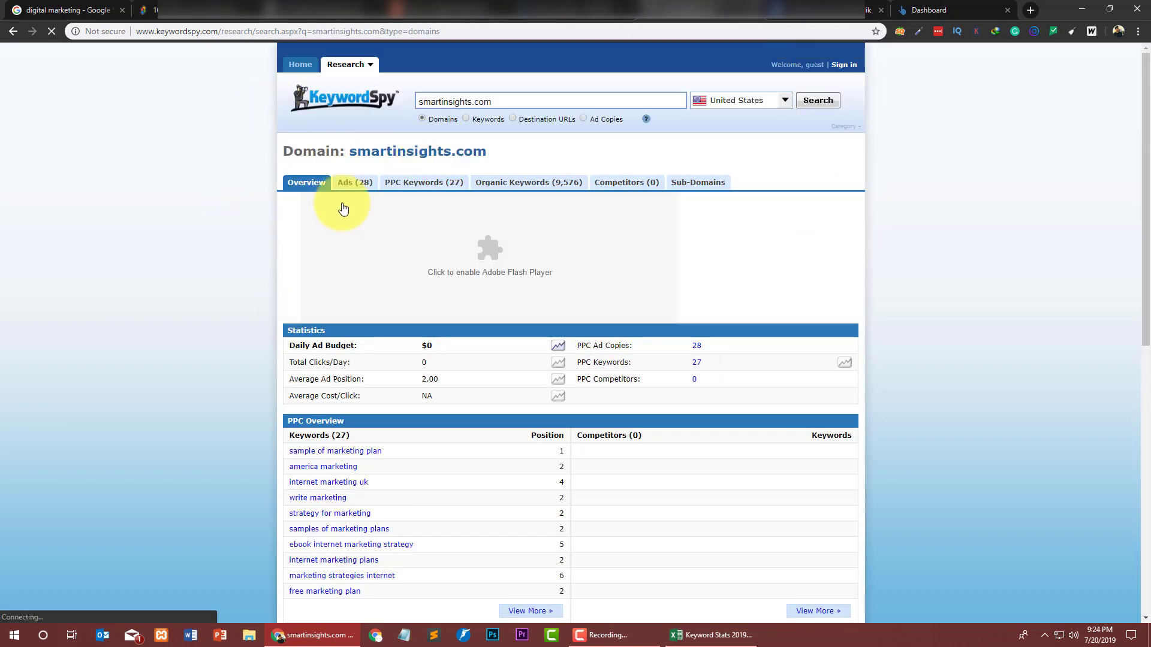
left_click(415, 187)
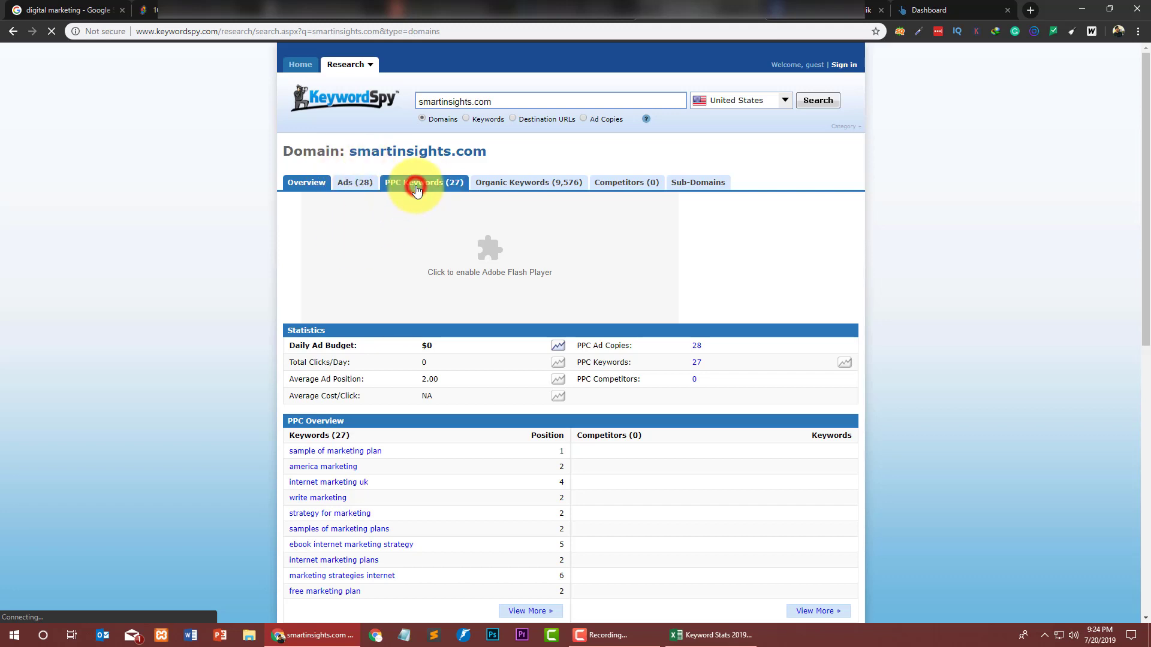
left_click(521, 186)
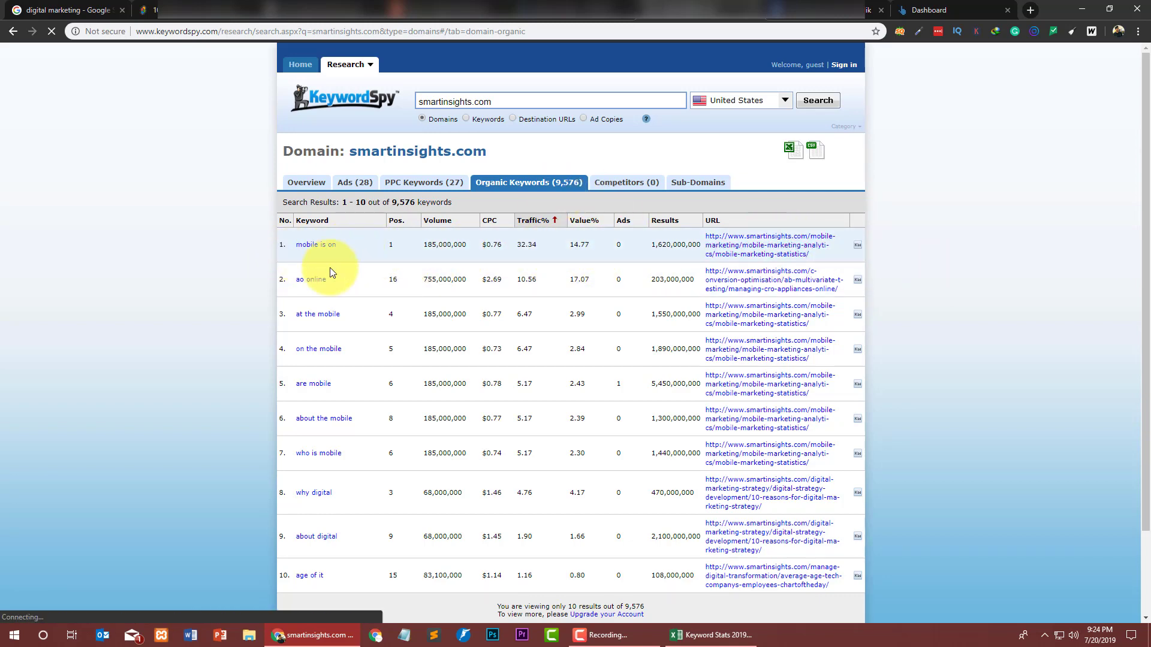
scroll(324, 293, "down", 2)
scroll(384, 395, "up", 2)
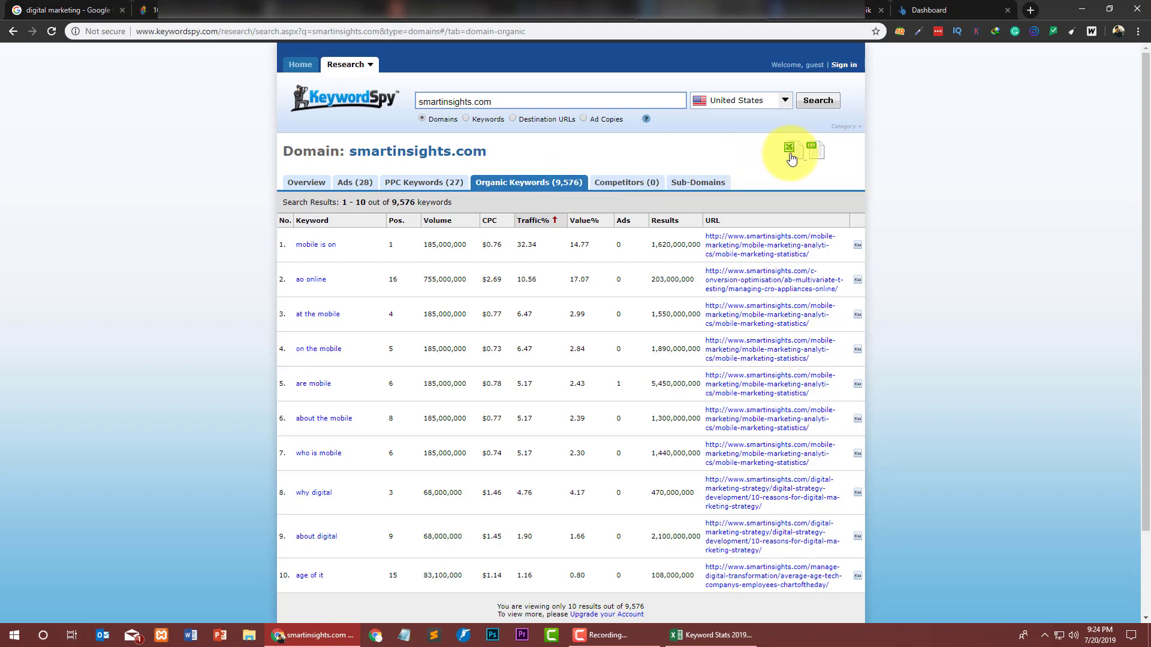
left_click(506, 146)
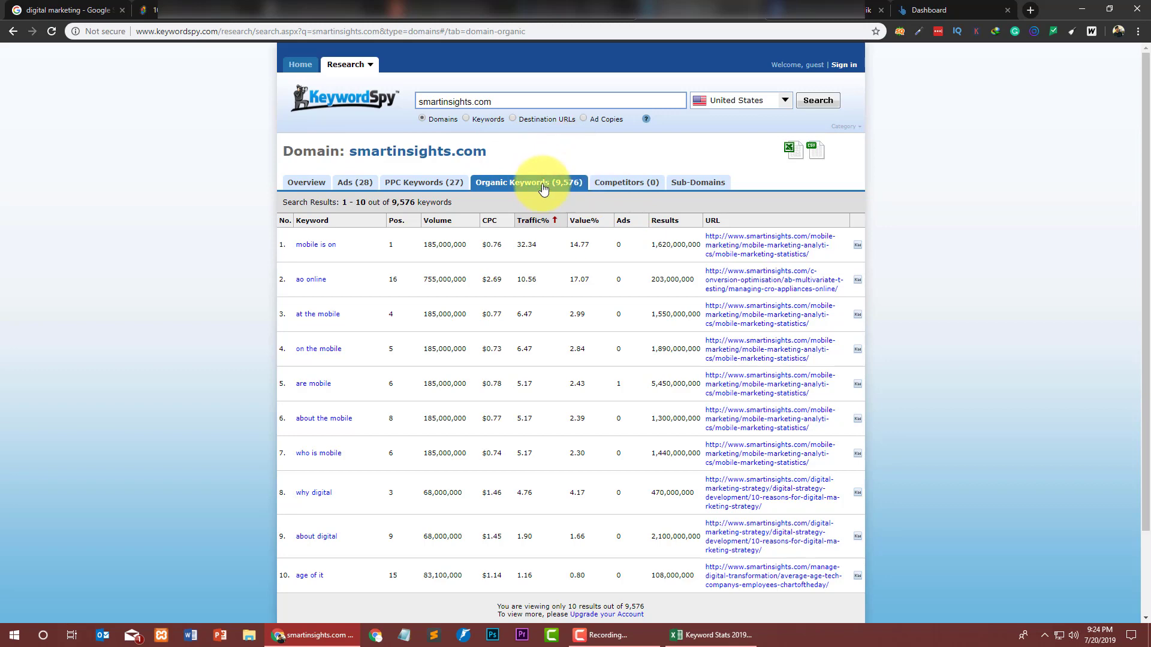
- Examine the PPC keywords of smartinsights.com, highlighting entries such as "sample of marketing plan" and "write marketing"
left_click(434, 191)
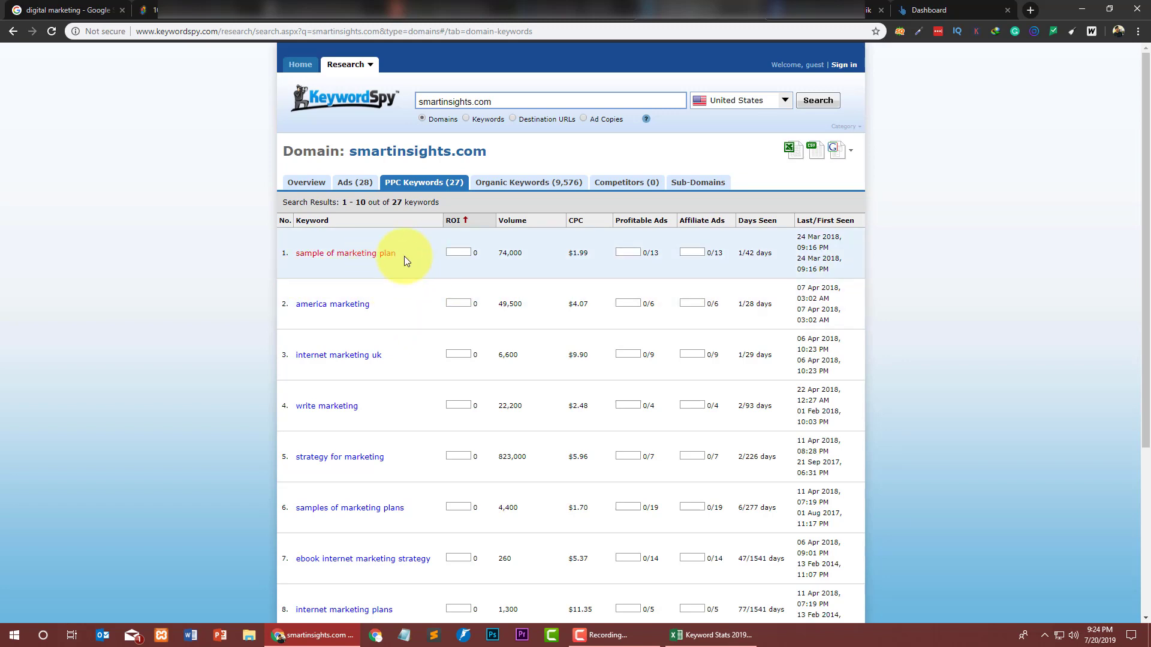
left_click_drag(294, 253, 398, 253)
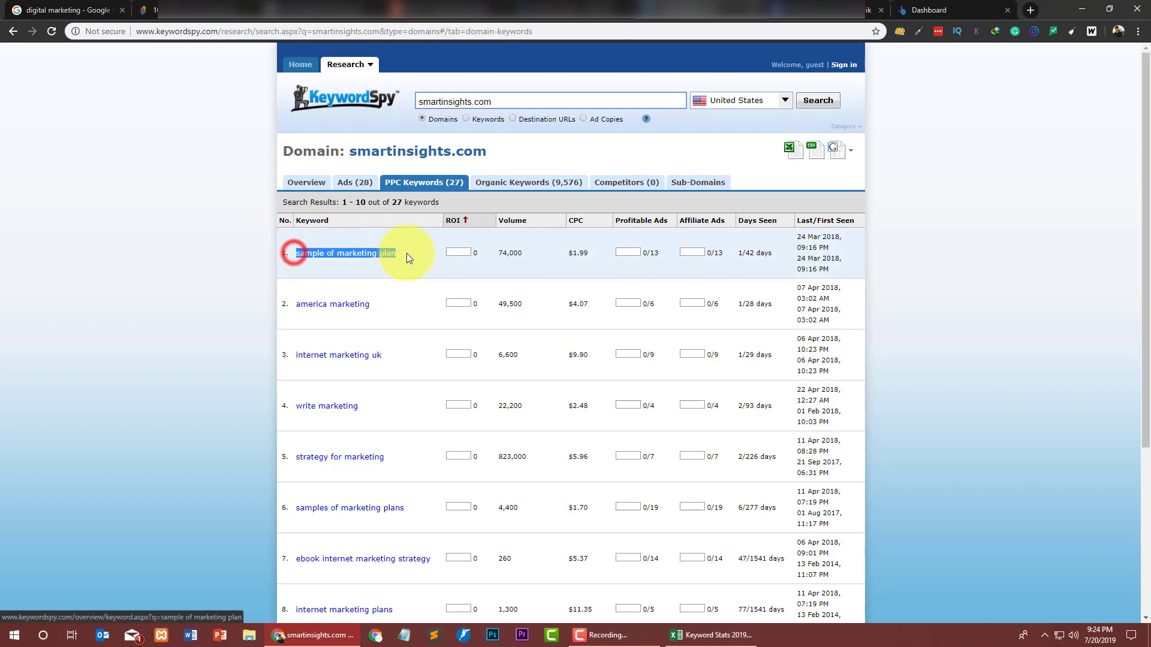
left_click_drag(368, 299, 293, 304)
left_click_drag(395, 354, 298, 355)
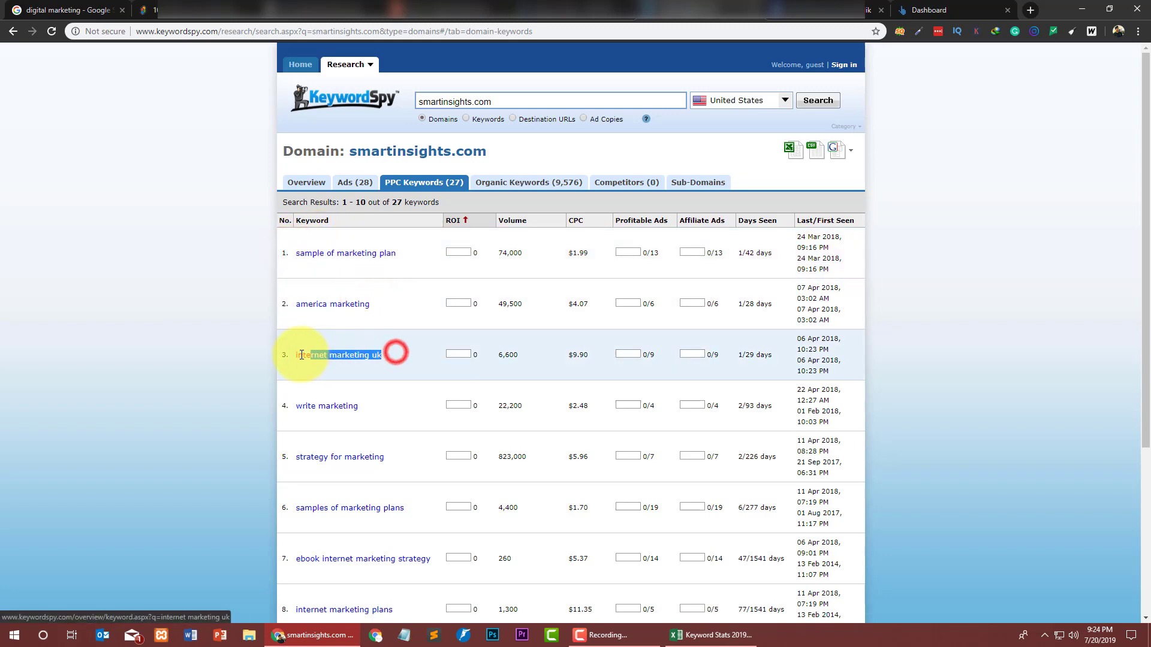
left_click_drag(363, 401, 226, 404)
scroll(171, 403, "down", 4)
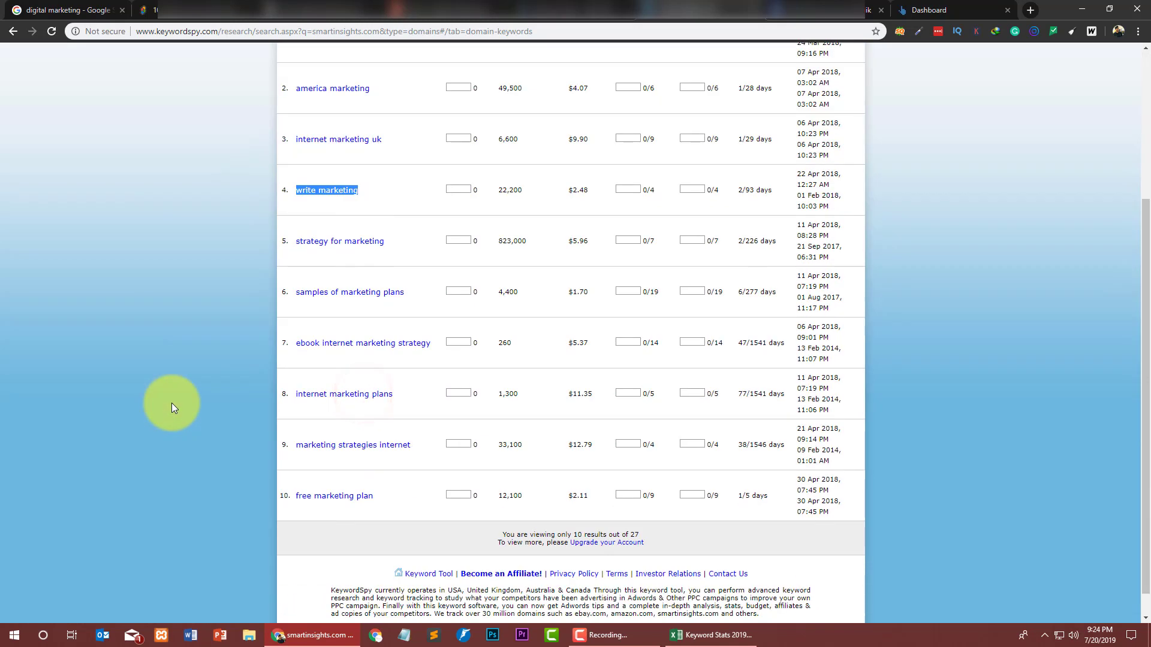
scroll(166, 405, "up", 4)
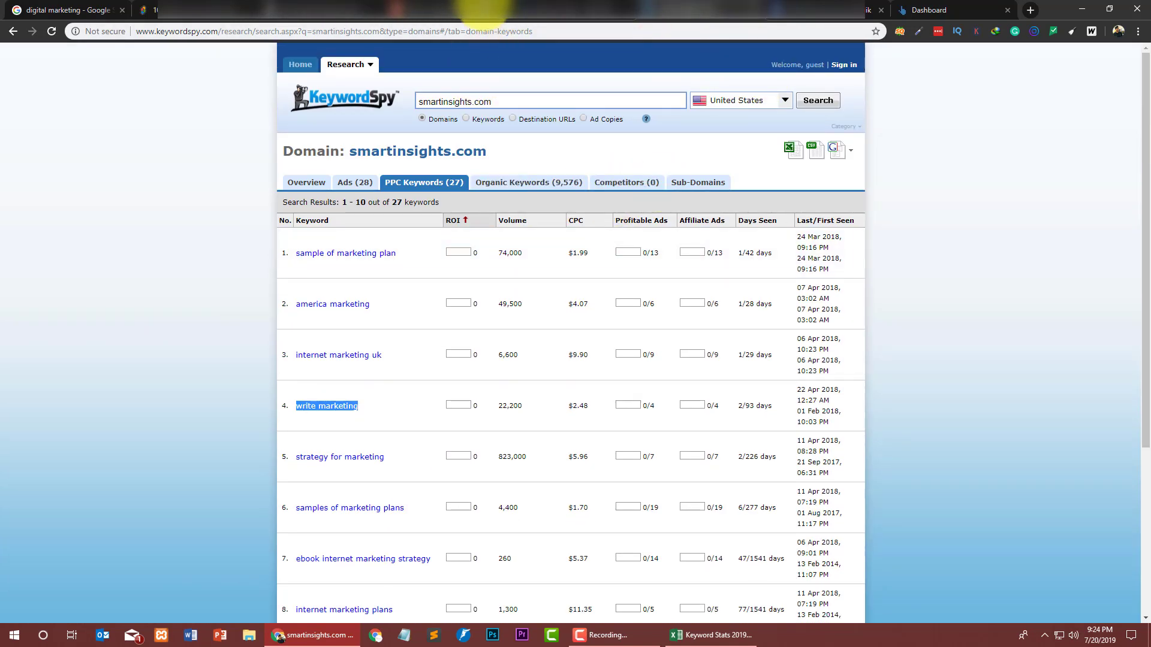
- Revisit the Google Ads Keyword Planner ideas, the KeywordSpy results and the SpyFu home page
left_click(480, 3)
left_click(537, 4)
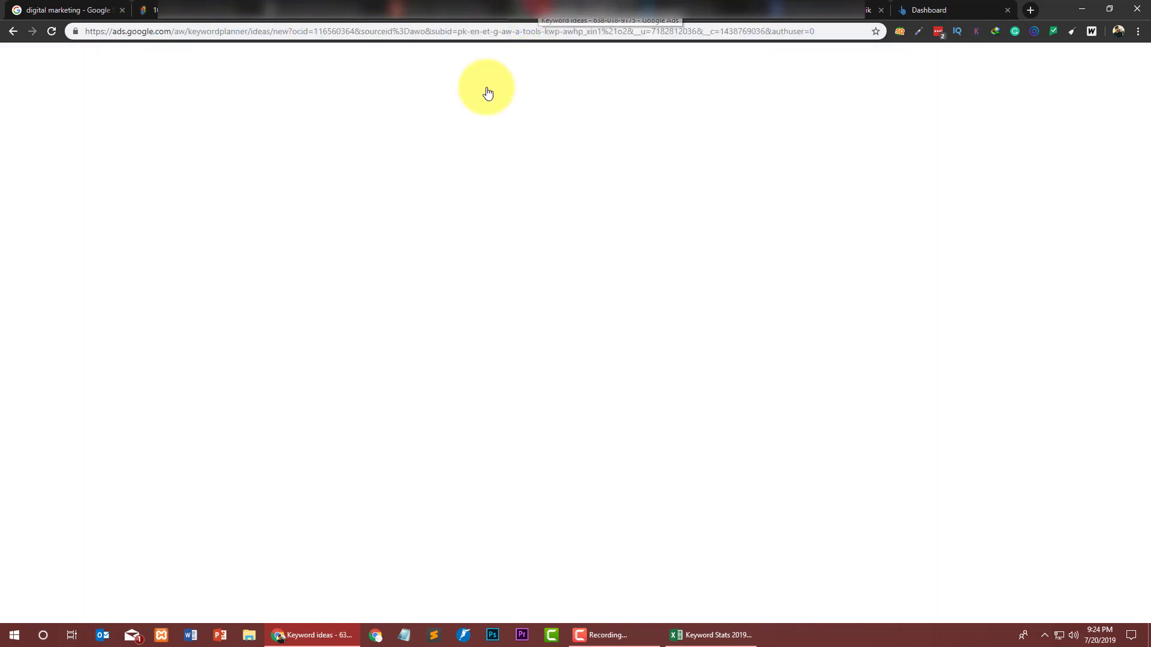
left_click_drag(142, 30, 297, 31)
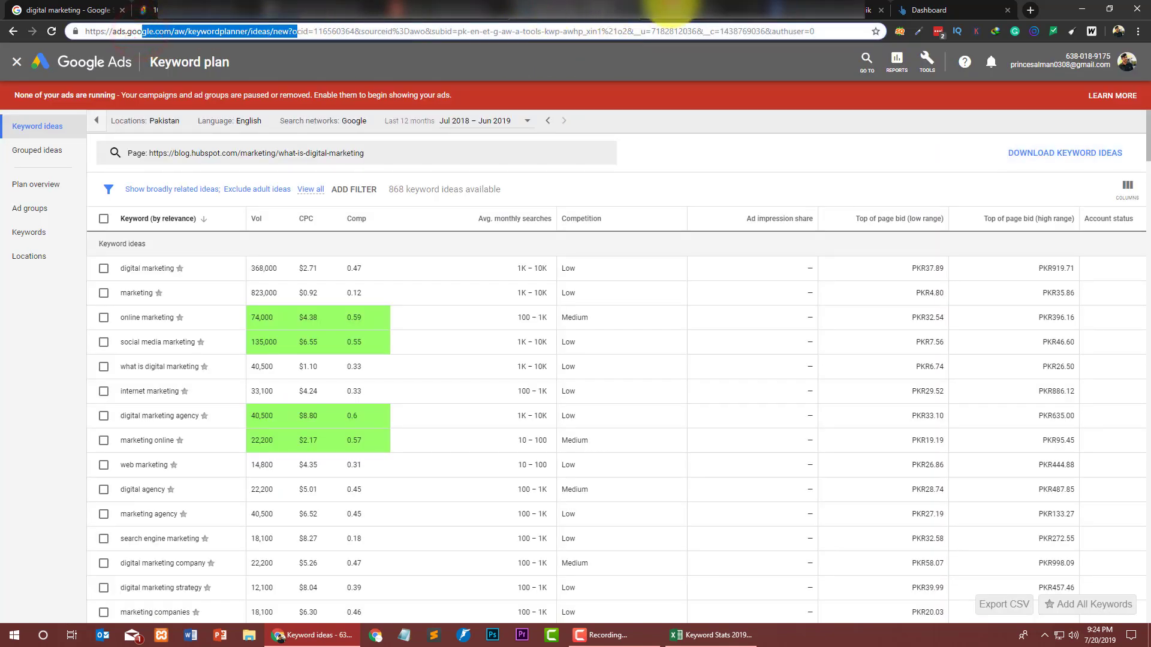
left_click(671, 9)
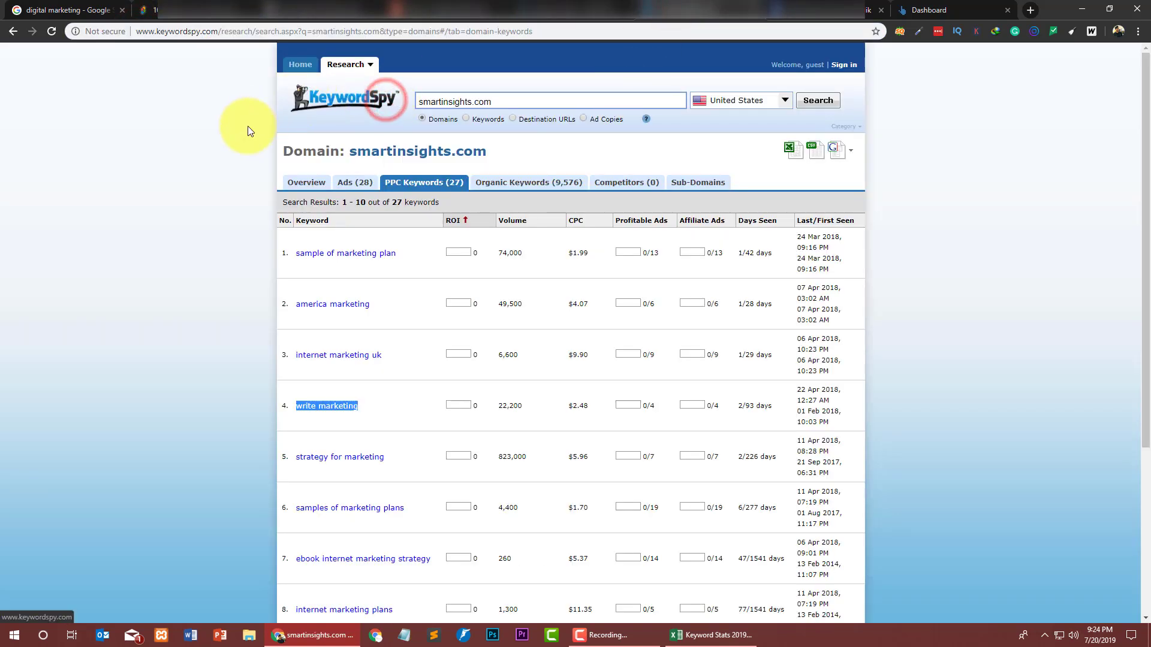
left_click(549, 13)
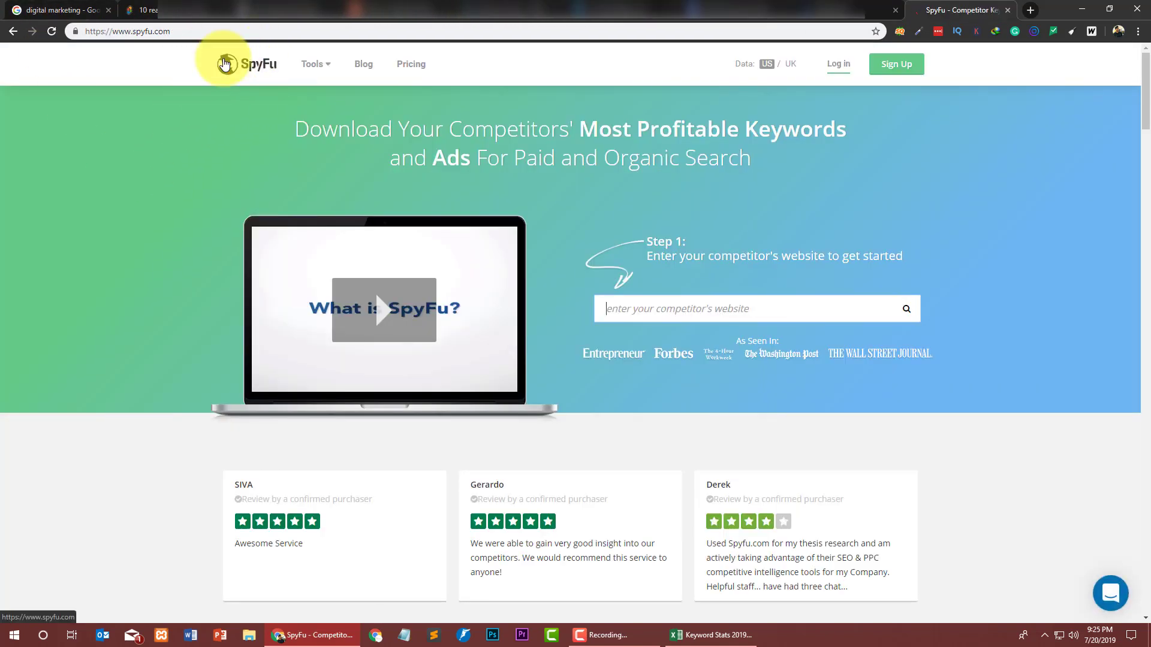
left_click(790, 9)
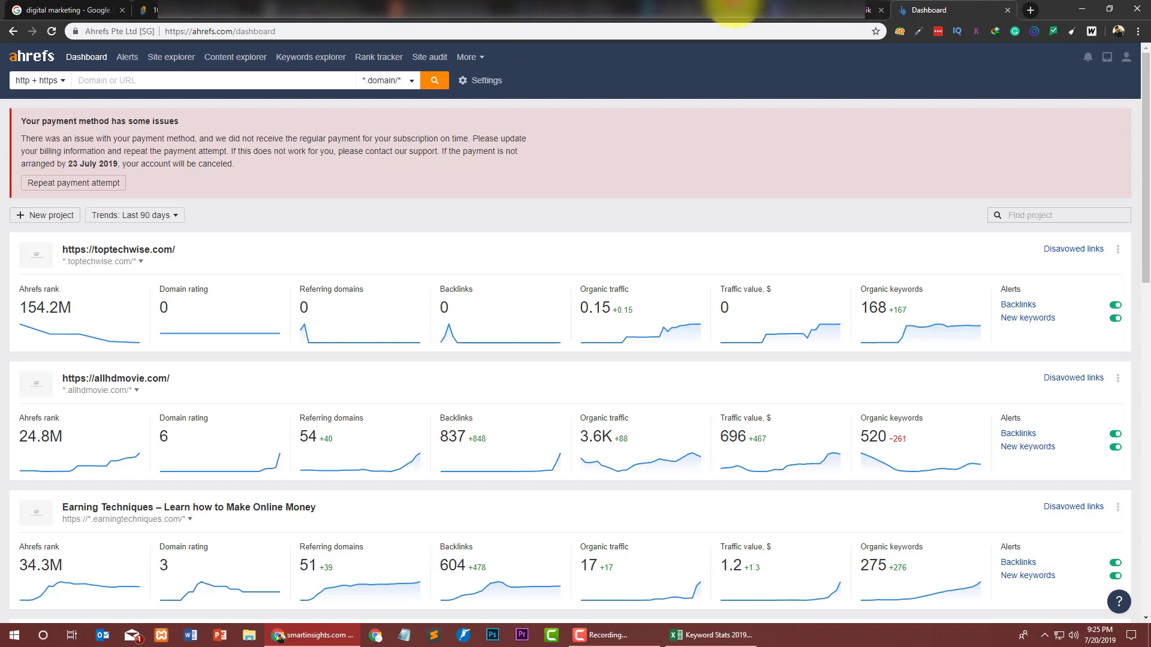
- Close the KeywordSpy results tab and another open research tab
left_click(732, 5)
key("ctrl+w")
left_click(611, 11)
key("ctrl+w")
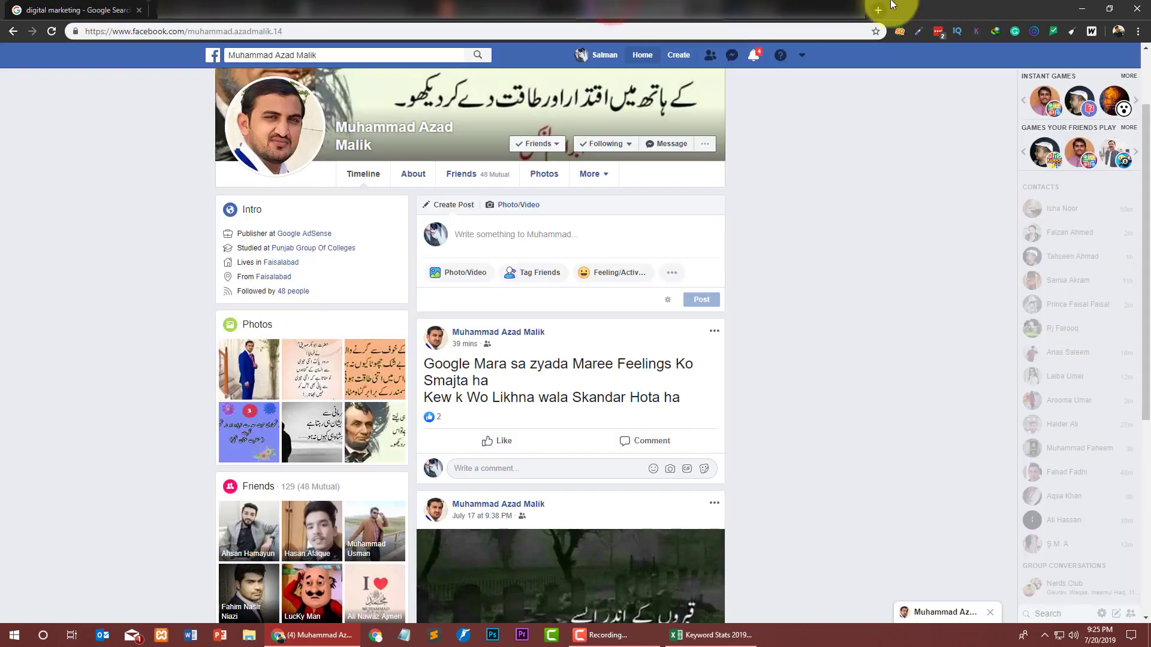
left_click(813, 11)
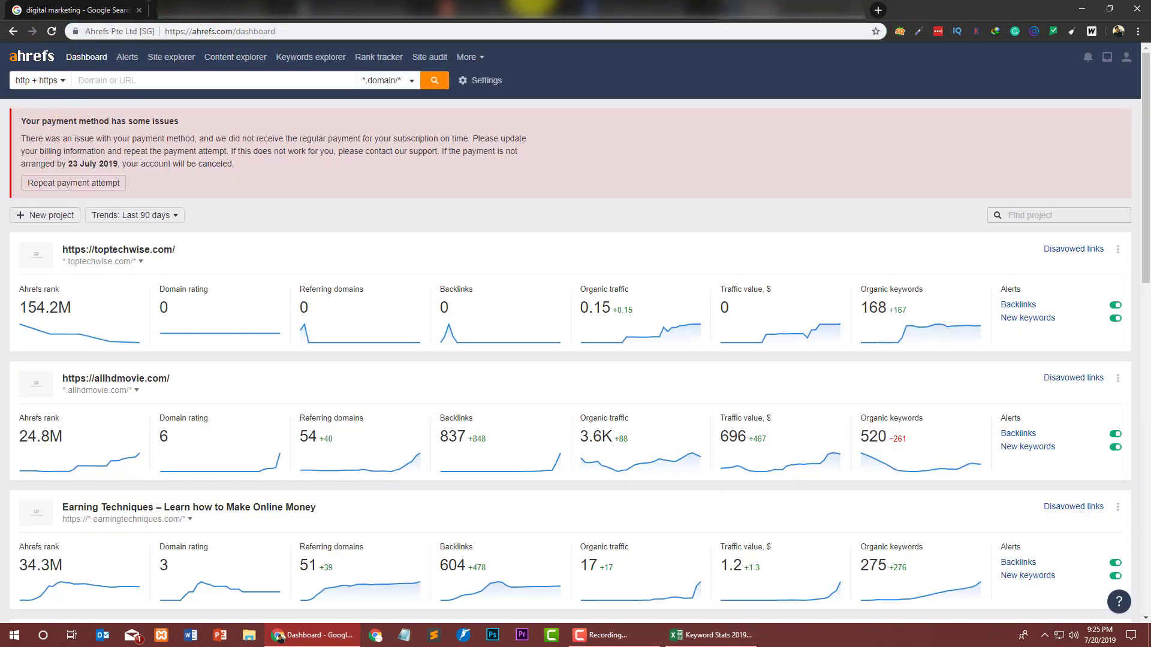
left_click(659, 11)
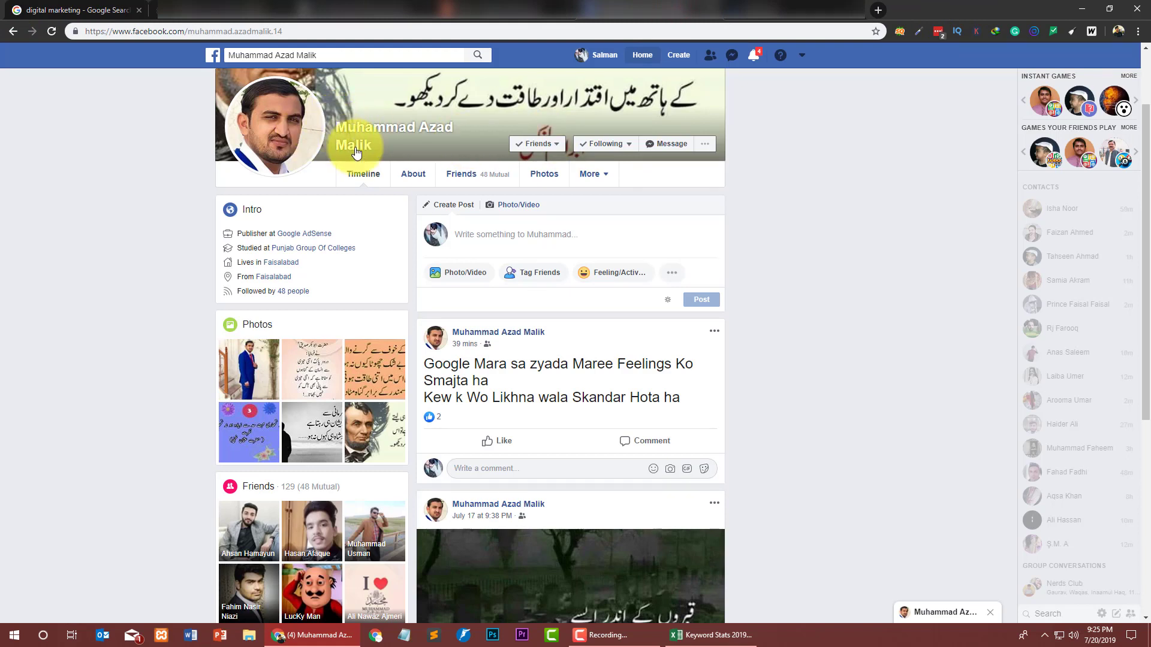
left_click(314, 31)
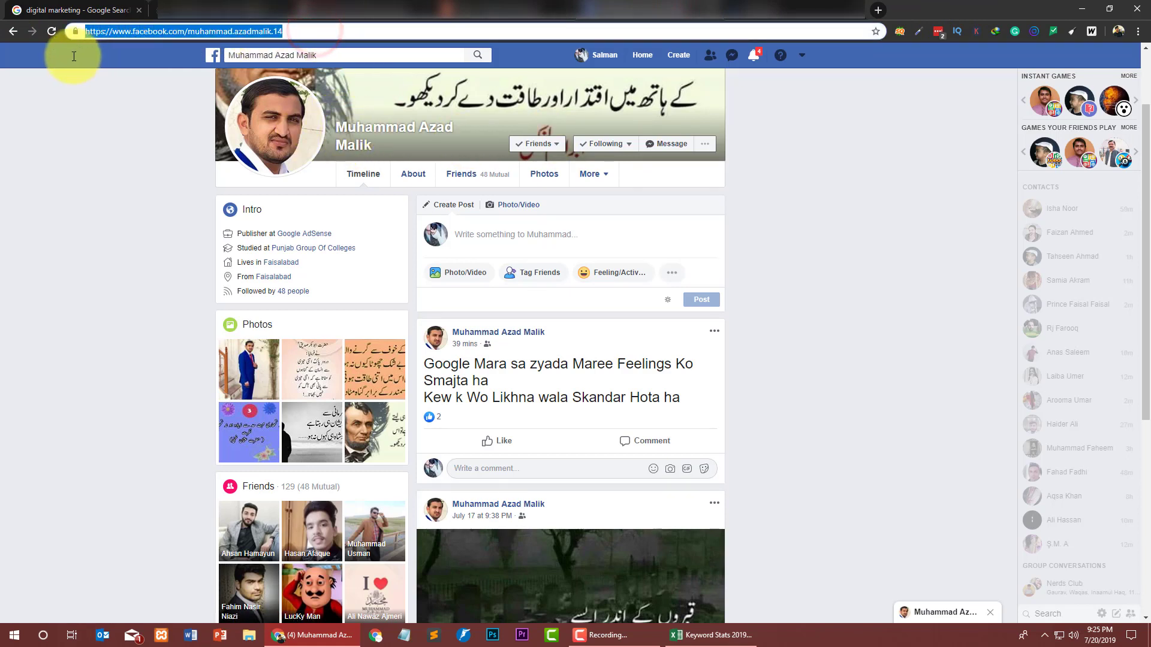
left_click(64, 113)
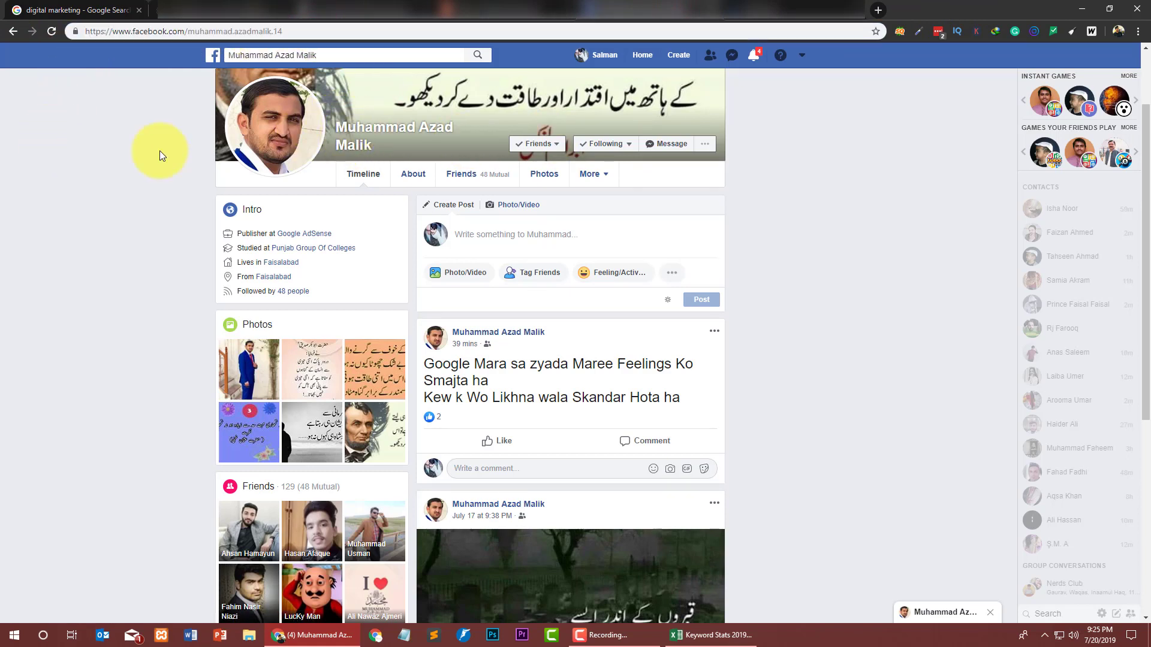
left_click(631, 10)
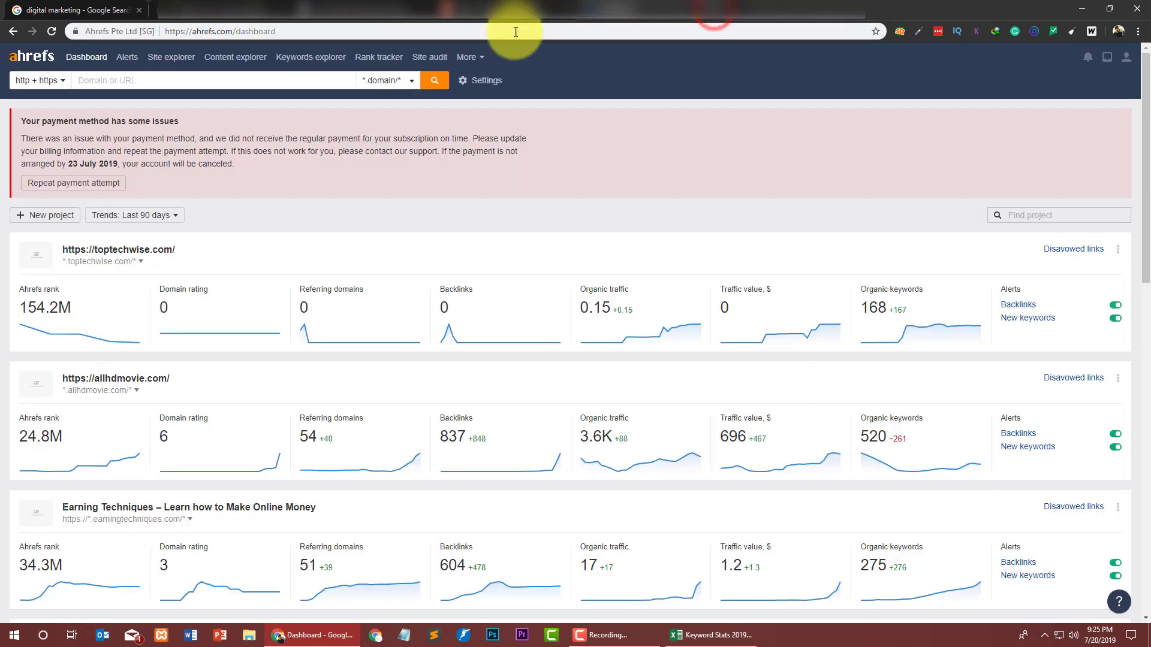
- Look up the Smart Insights "10 reasons you need a digital marketing strategy" page URL in Ahrefs Site Explorer, using Prefix mode
left_click(78, 11)
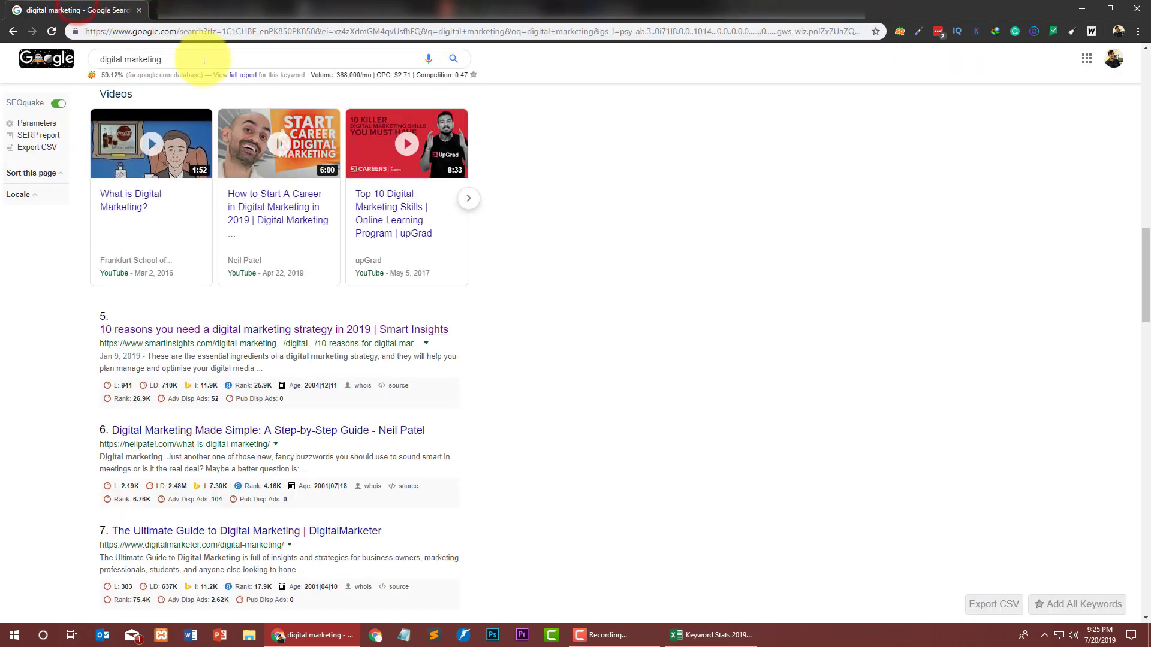
left_click(218, 11)
left_click(671, 12)
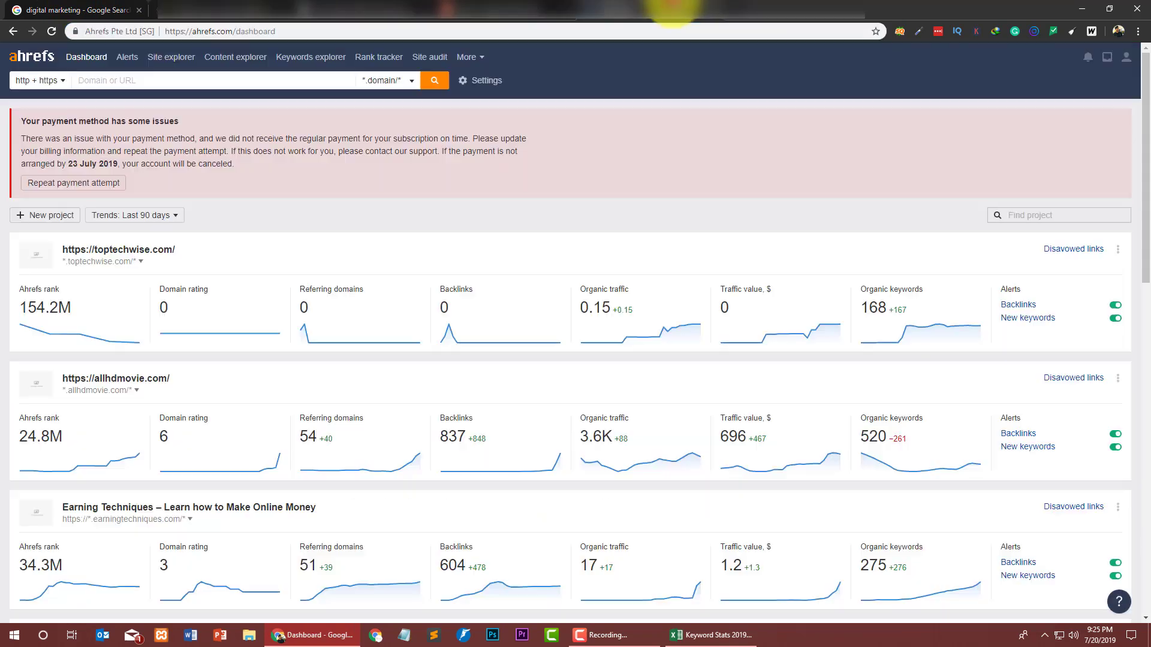
type("https://www.smartinsights.com/digital-marketing-strategy/digital-strategy-development/10-reasons-for-digital-marketing-strategy/")
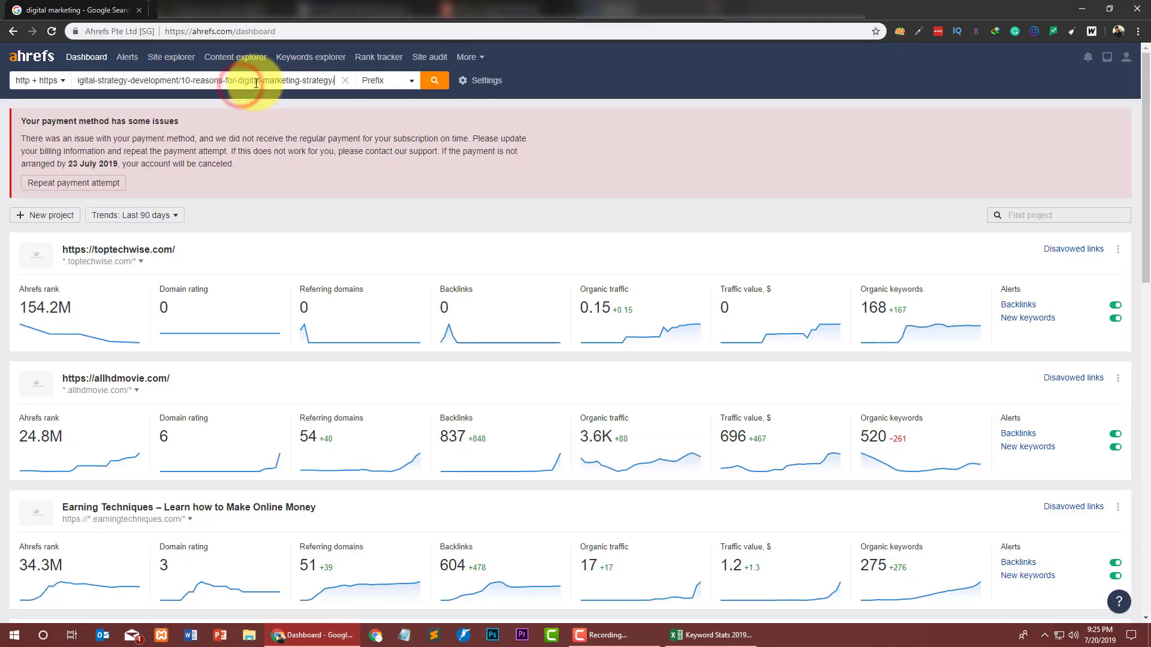
left_click(335, 83)
left_click_drag(252, 81, 0, 91)
left_click(339, 103)
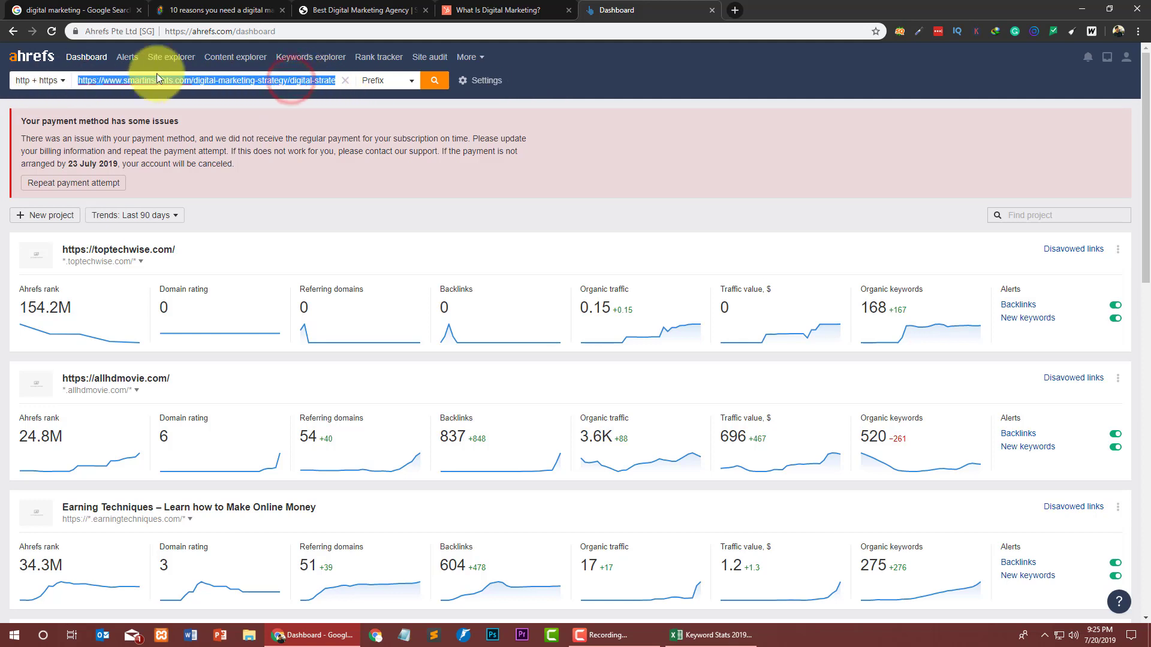
left_click(160, 80)
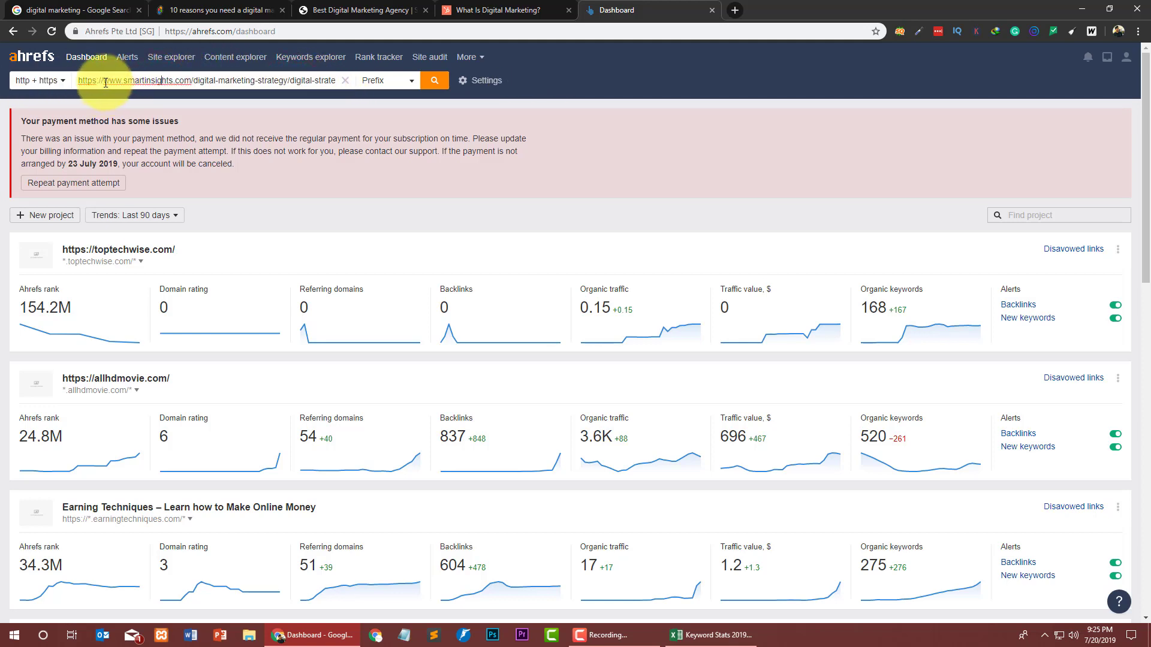
left_click_drag(78, 80, 440, 87)
left_click(434, 87)
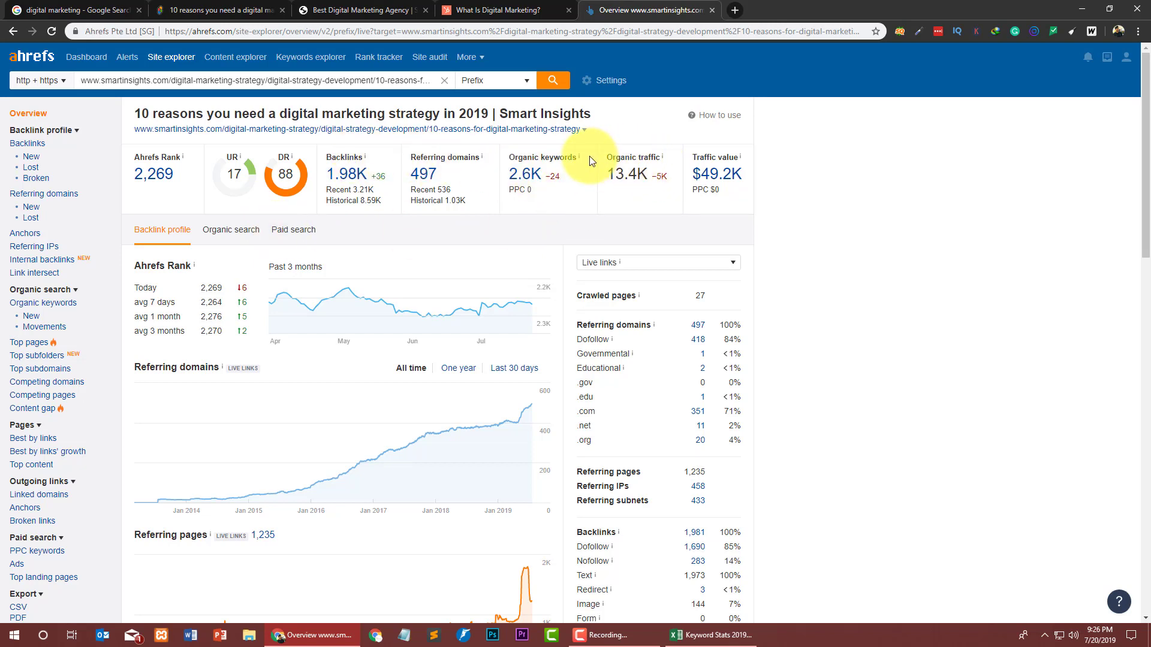
- Examine the page's organic keywords report across its first two result pages and check the full list of countries
left_click(514, 180)
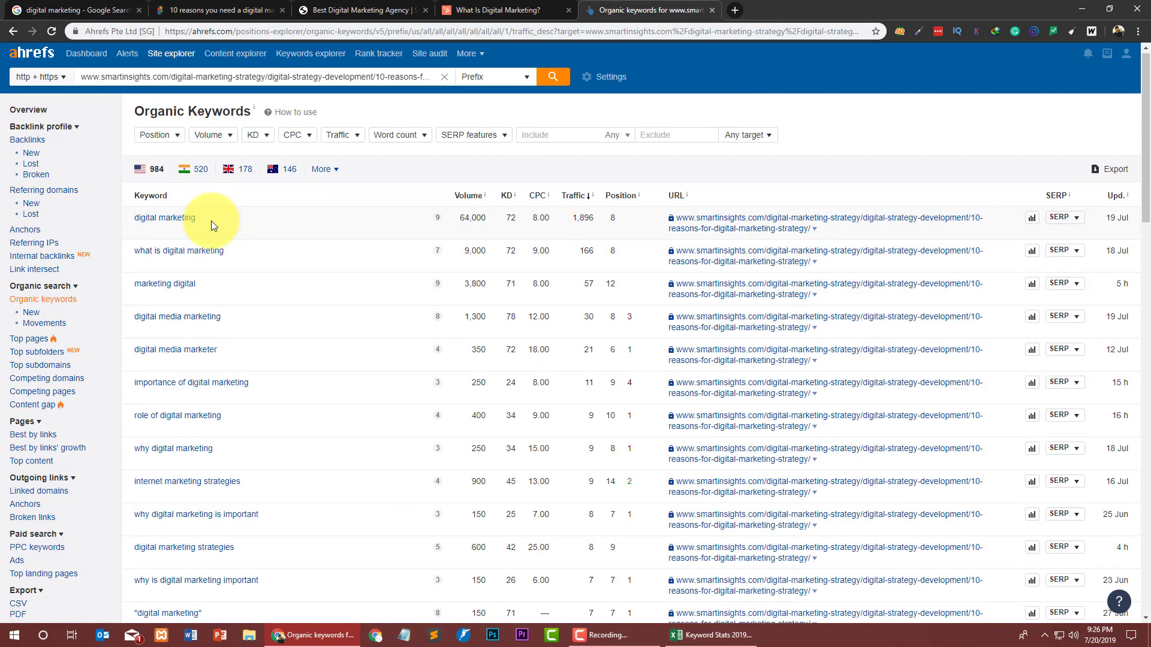
scroll(210, 220, "down", 20)
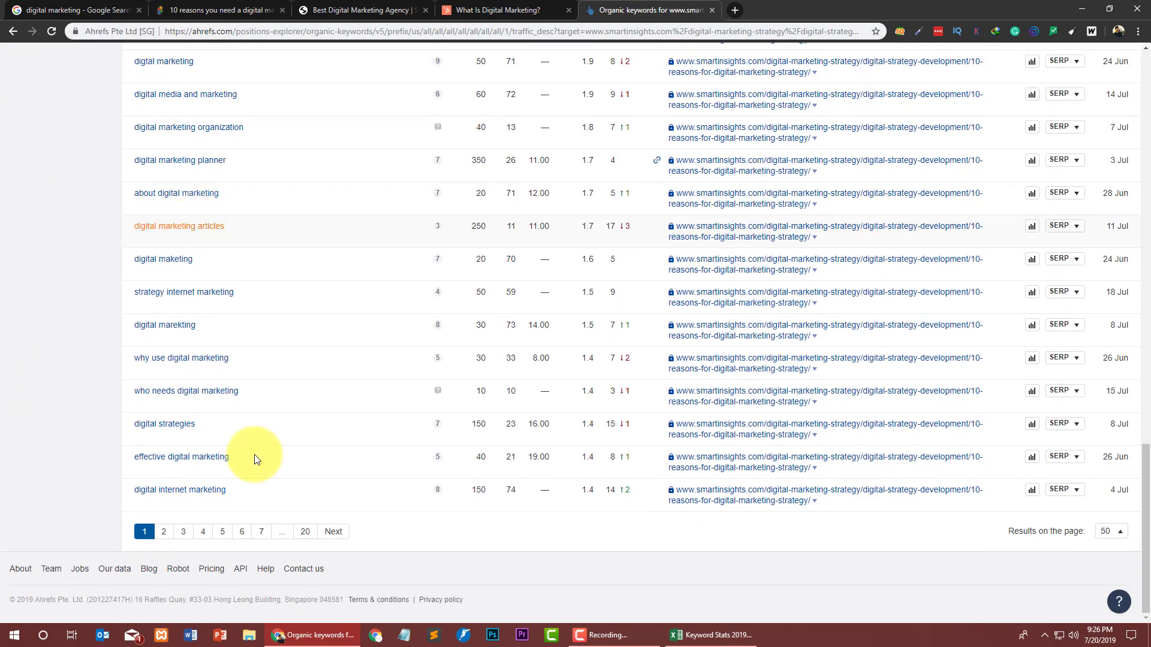
left_click(164, 536)
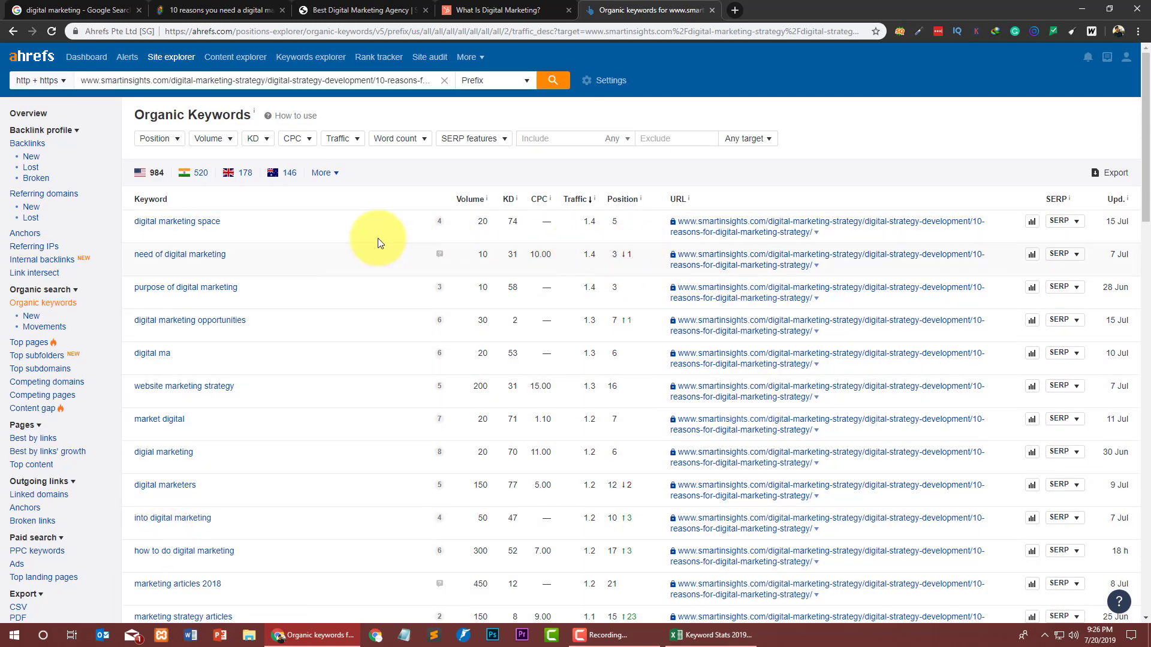
scroll(259, 256, "down", 16)
scroll(221, 378, "up", 20)
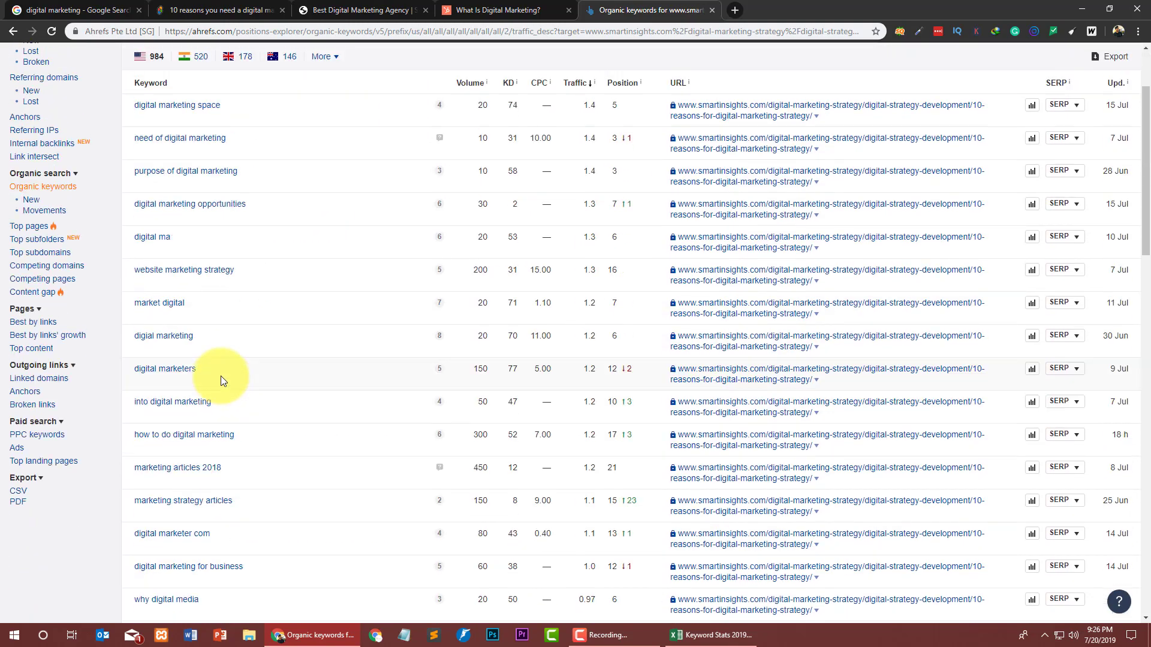
scroll(98, 476, "down", 20)
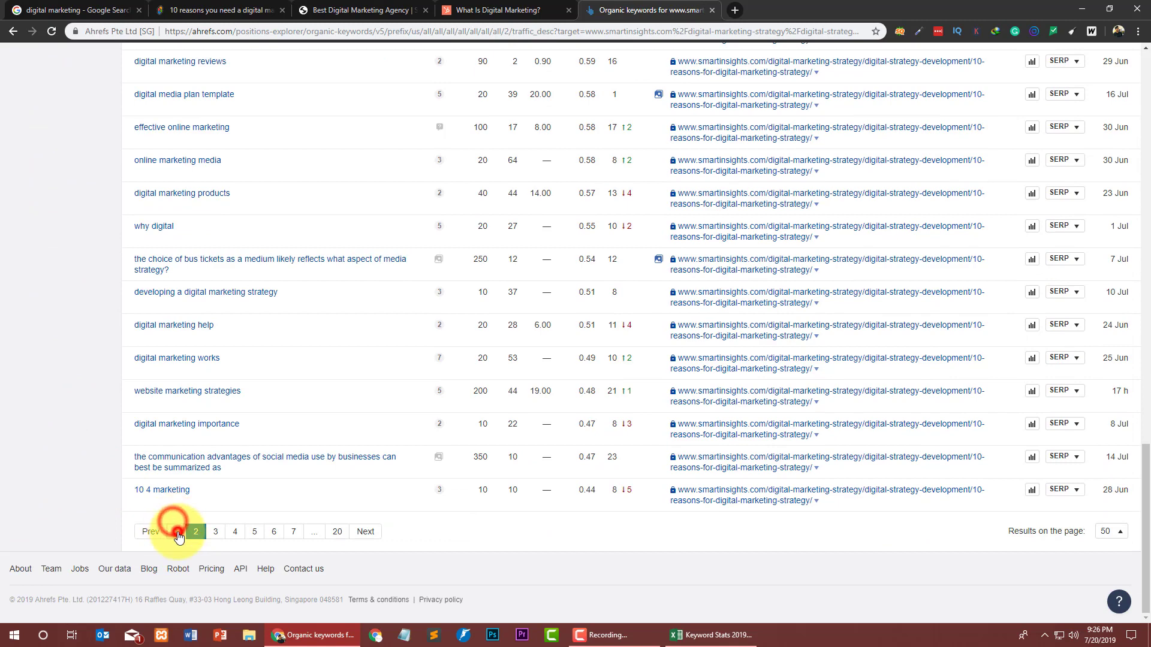
left_click(178, 533)
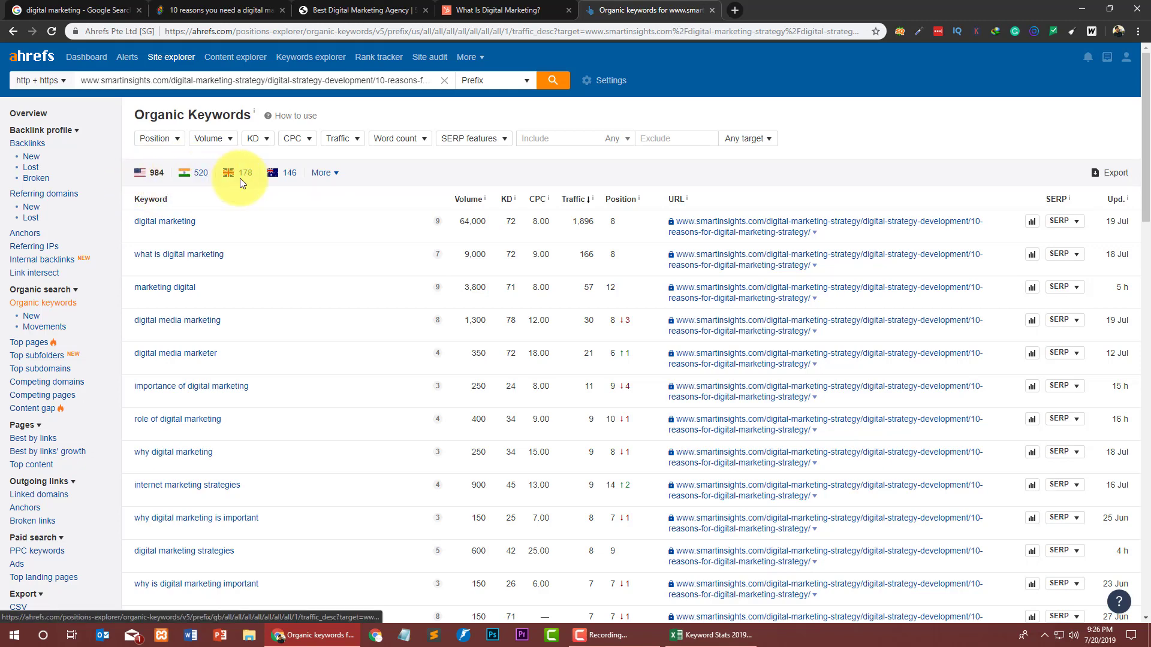
left_click(325, 173)
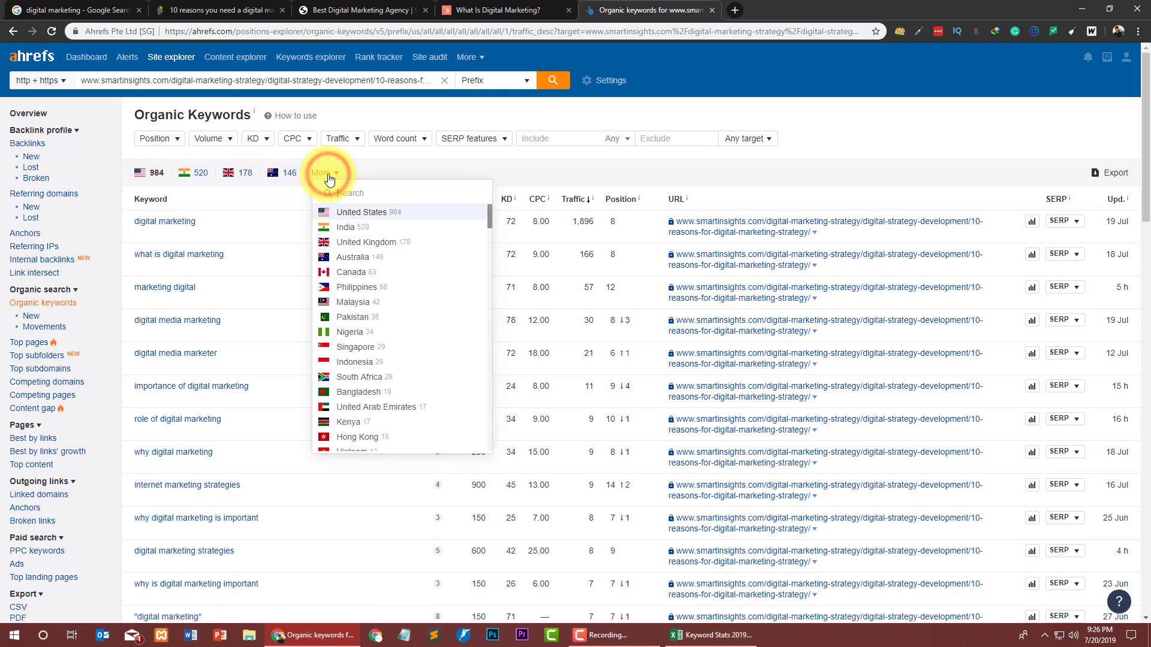
left_click(509, 159)
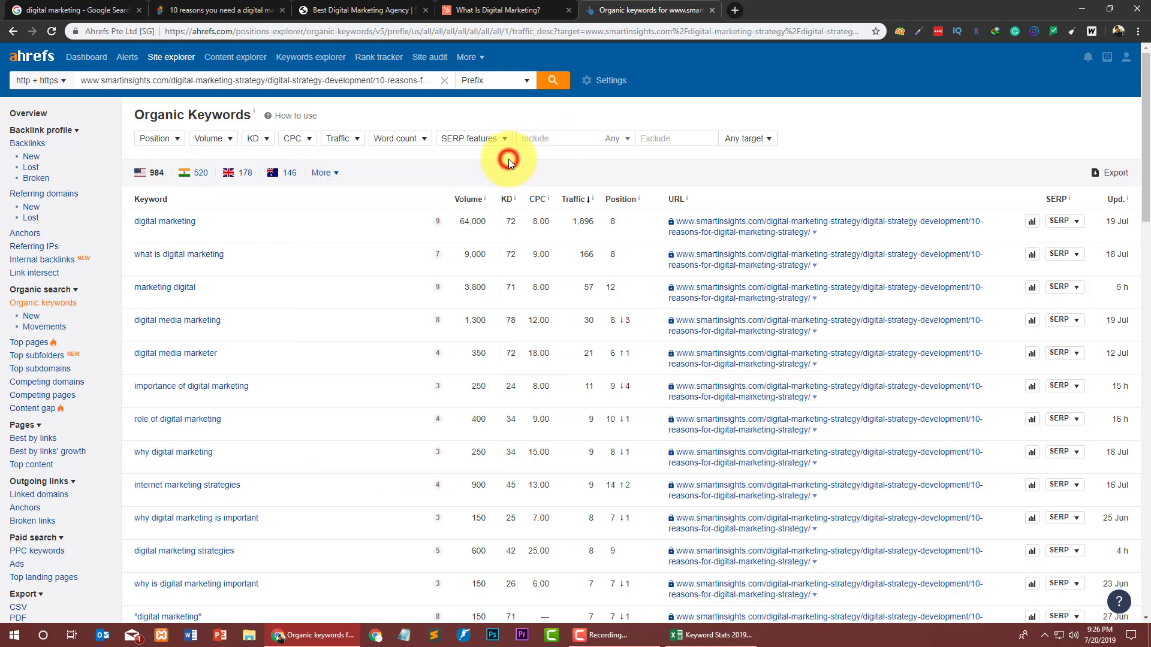
- Run a full export of the organic keywords to CSV for Microsoft Excel (UTF-16) and download the file
left_click(1115, 175)
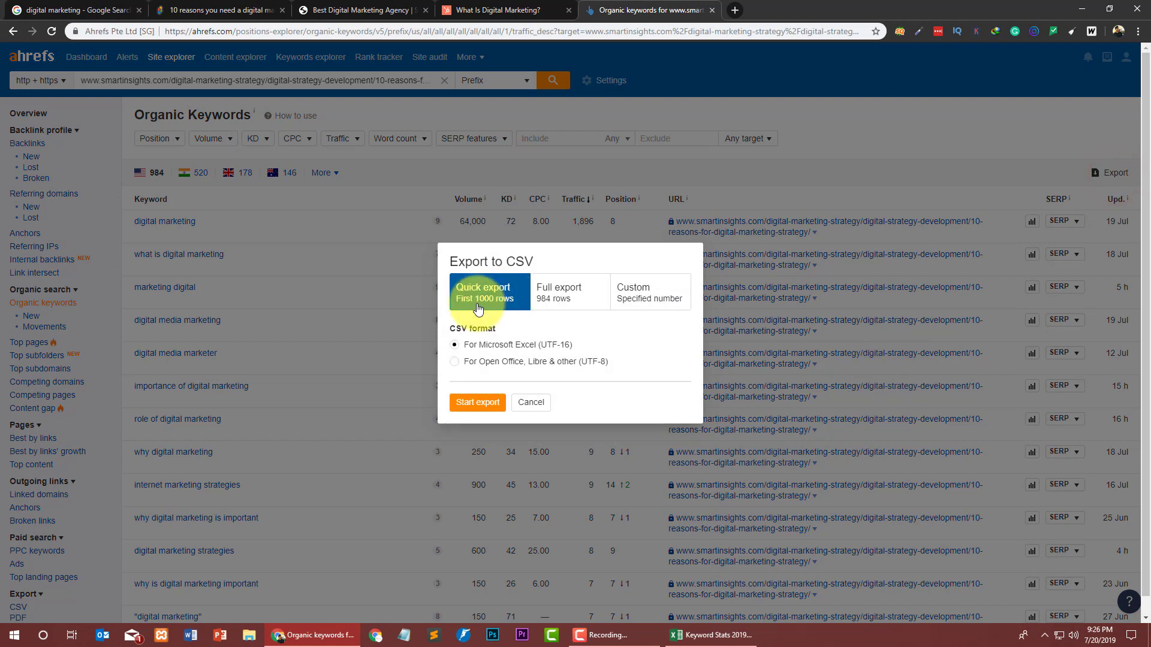
left_click(572, 290)
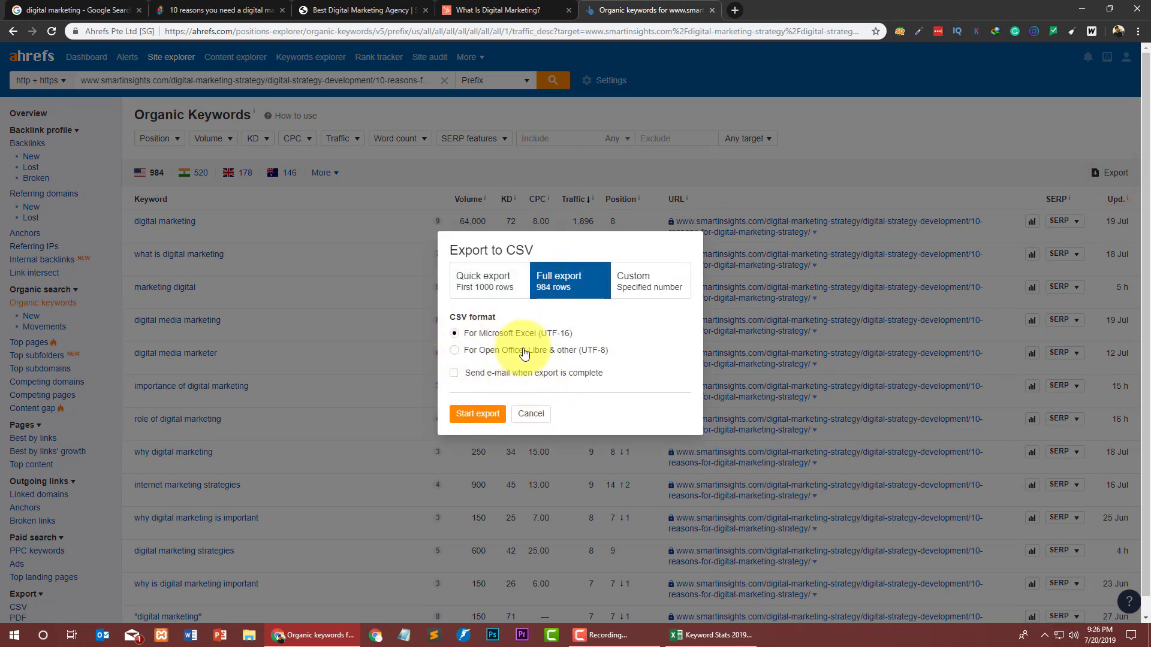
left_click(475, 414)
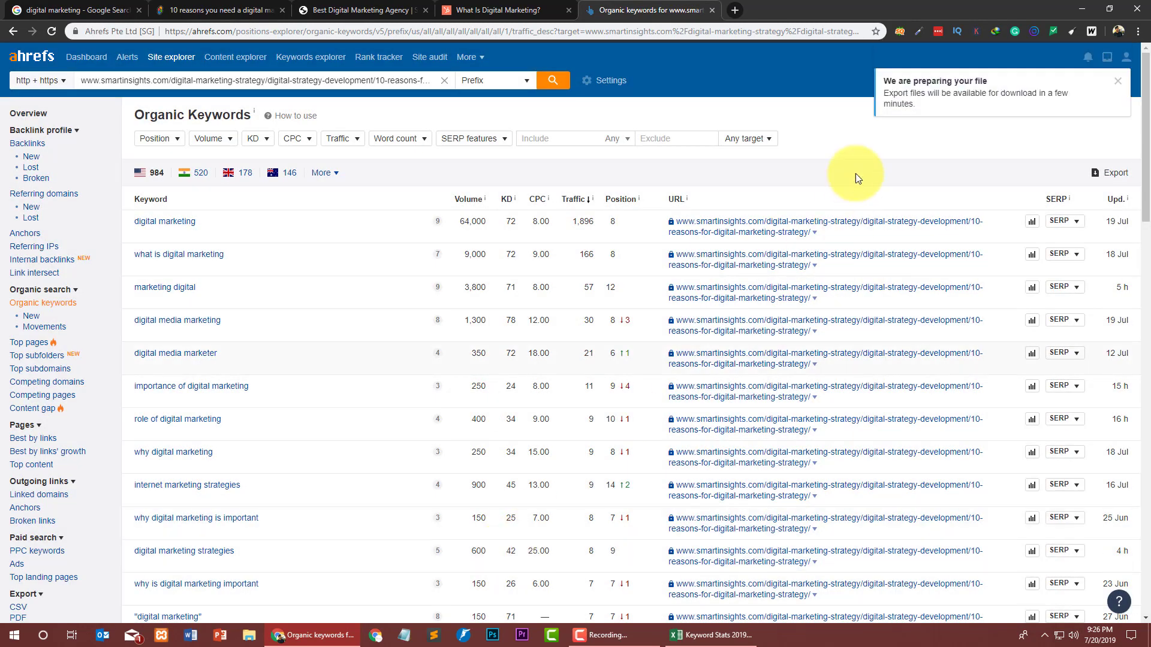
left_click_drag(888, 81, 989, 81)
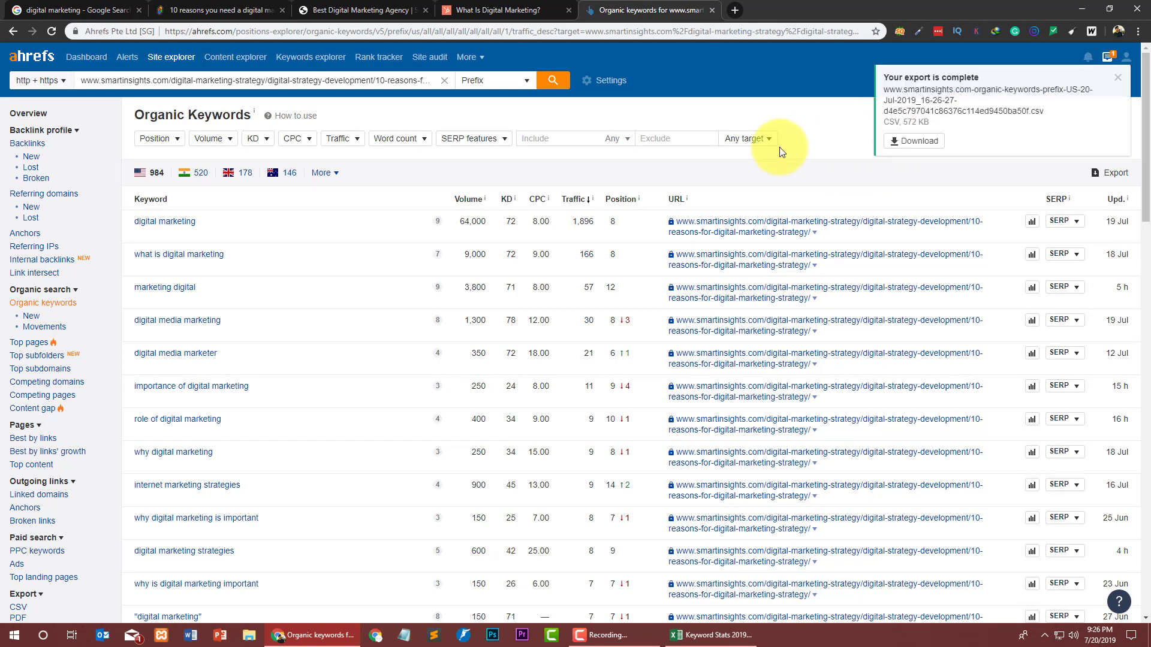
left_click(936, 145)
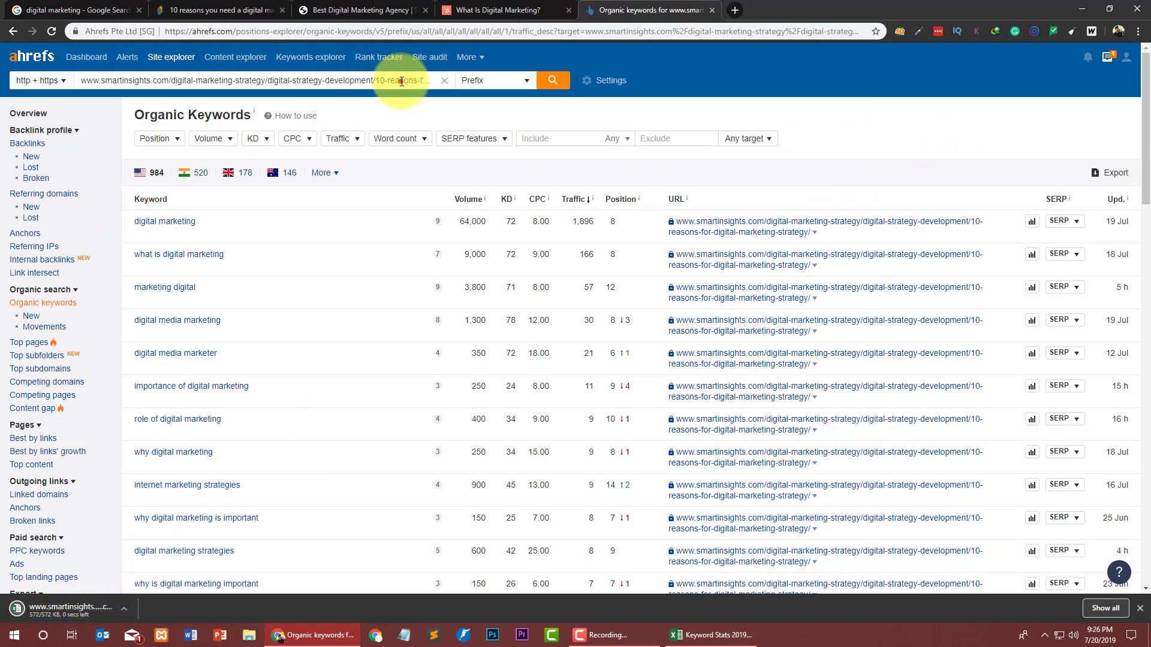
- Open the downloaded smartinsights.com organic keywords CSV in Excel and widen the Keyword column to fit its contents
left_click_drag(401, 81, 161, 79)
left_click(67, 610)
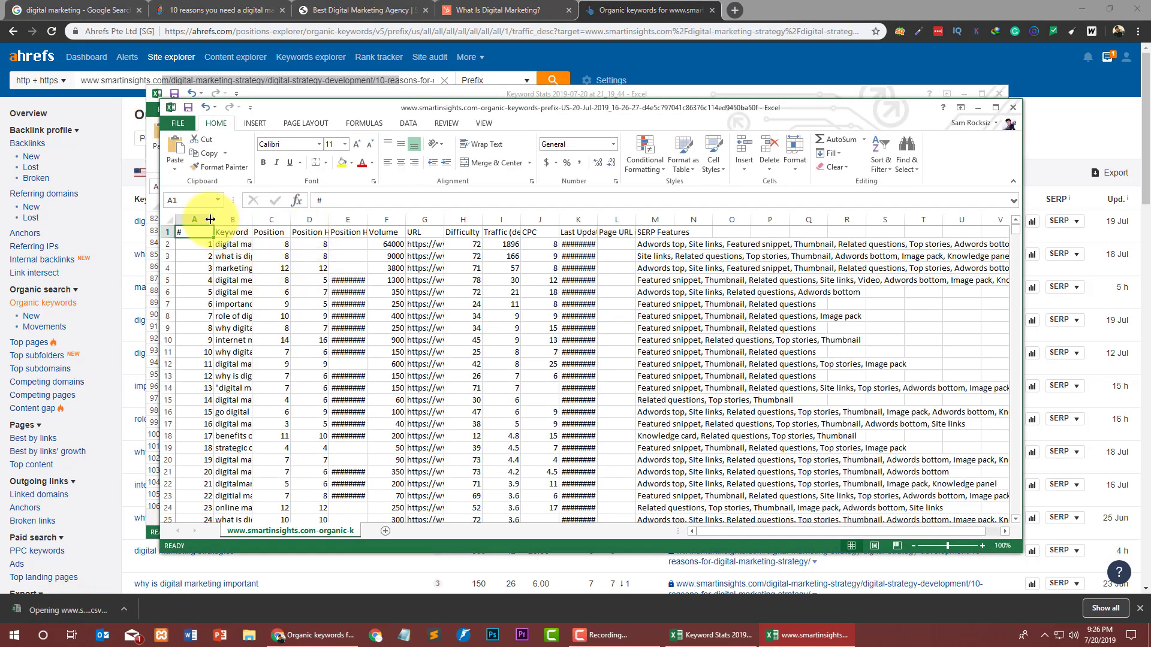
double_click(251, 221)
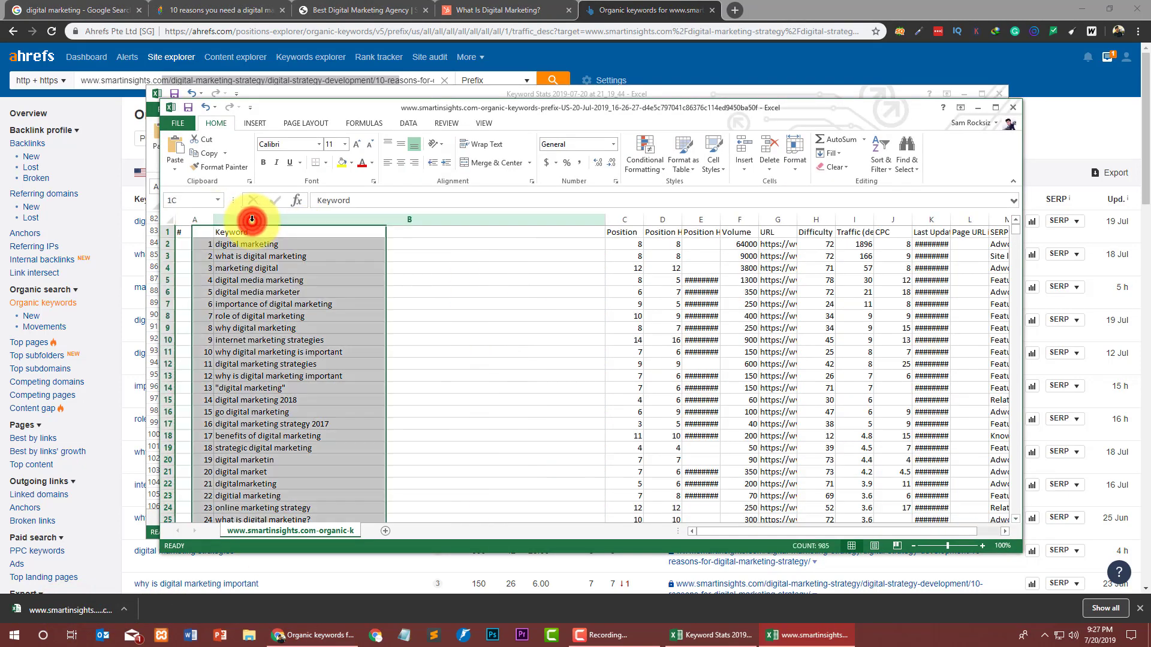
left_click(415, 318)
left_click(649, 313)
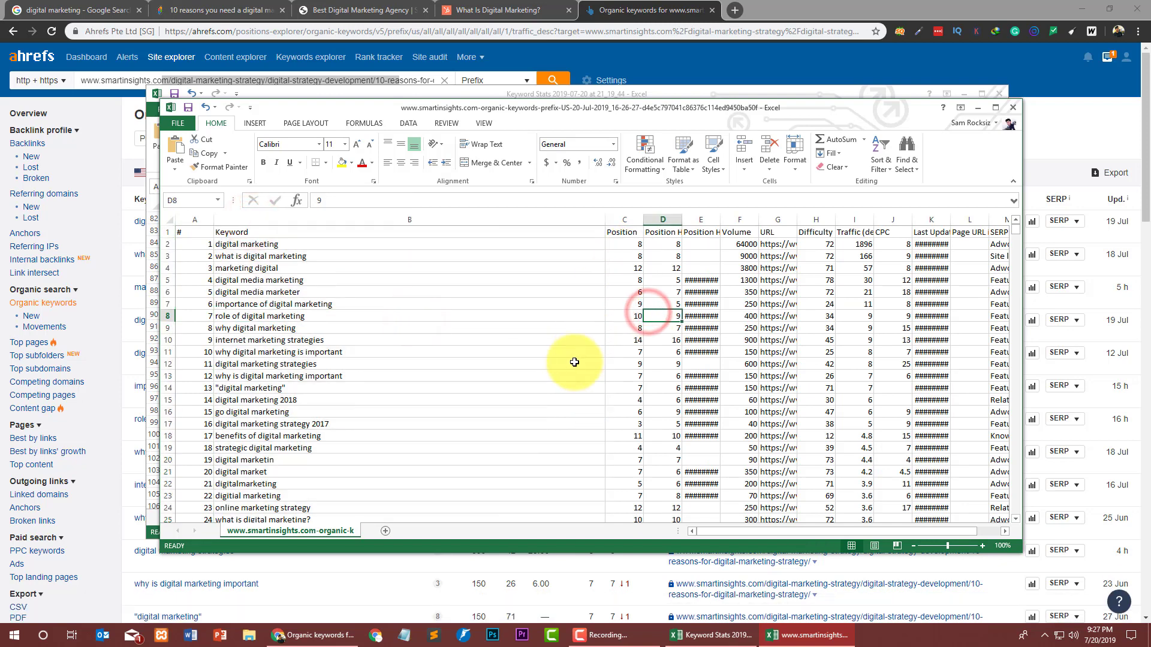
- Look through the exported keywords down to about row 90 and return to the beginning of the list
left_click_drag(298, 294, 386, 527)
left_click(436, 426)
scroll(409, 386, "up", 6)
scroll(758, 321, "up", 18)
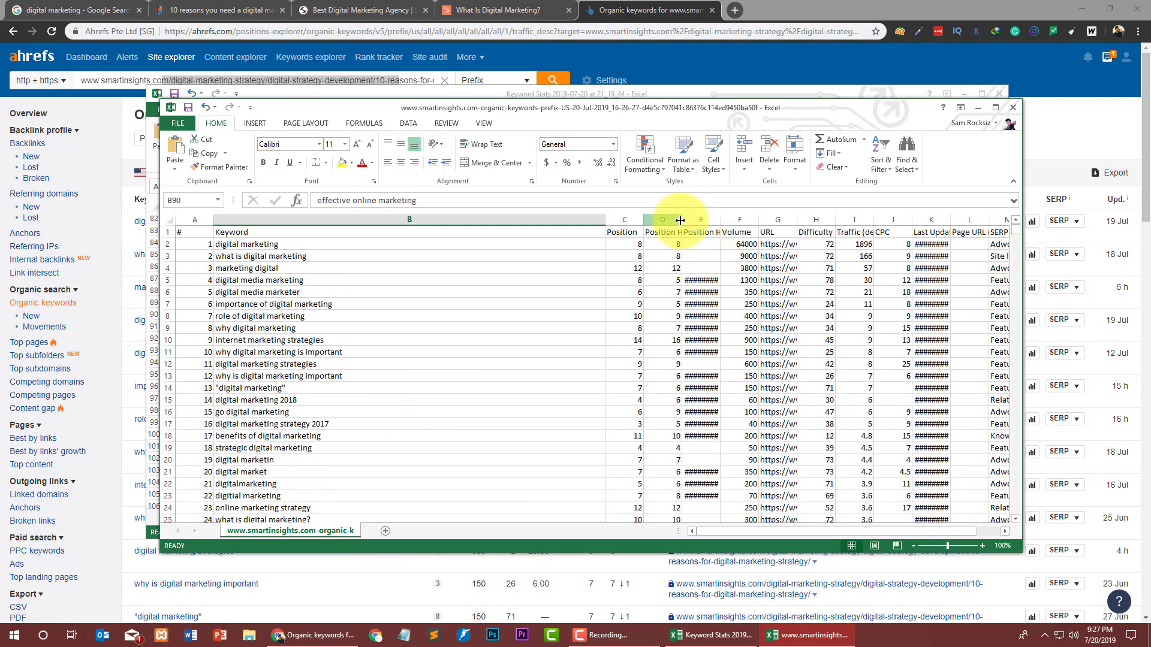
- Widen the Position History and URL columns to fit their contents
left_click_drag(643, 221, 703, 220)
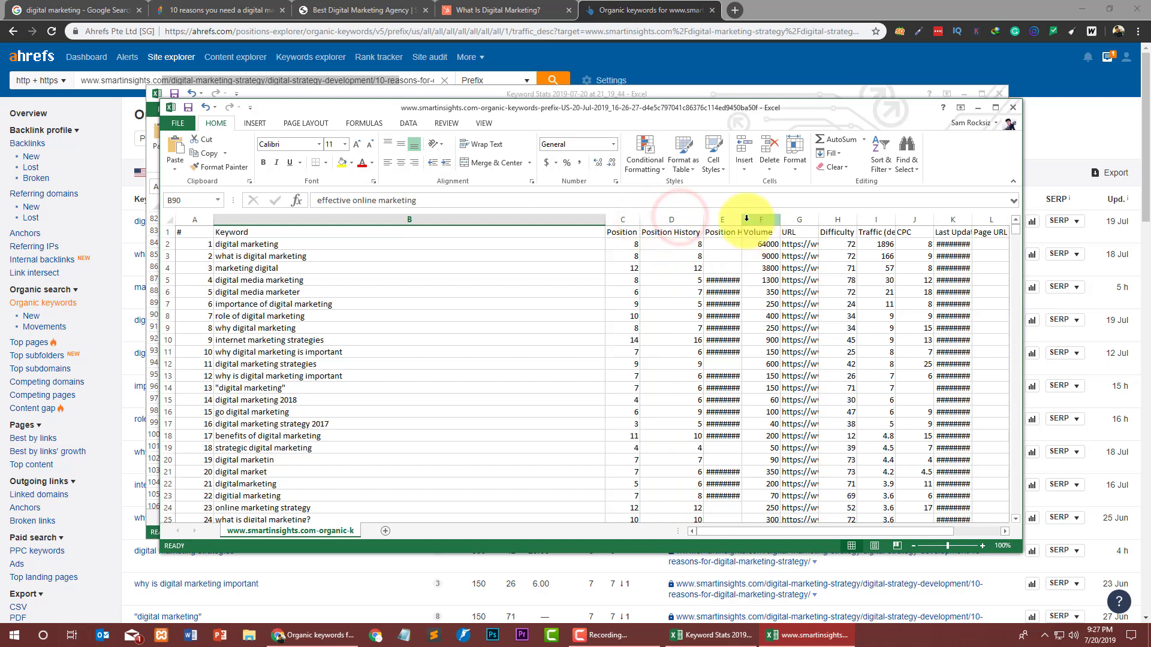
left_click_drag(781, 221, 783, 217)
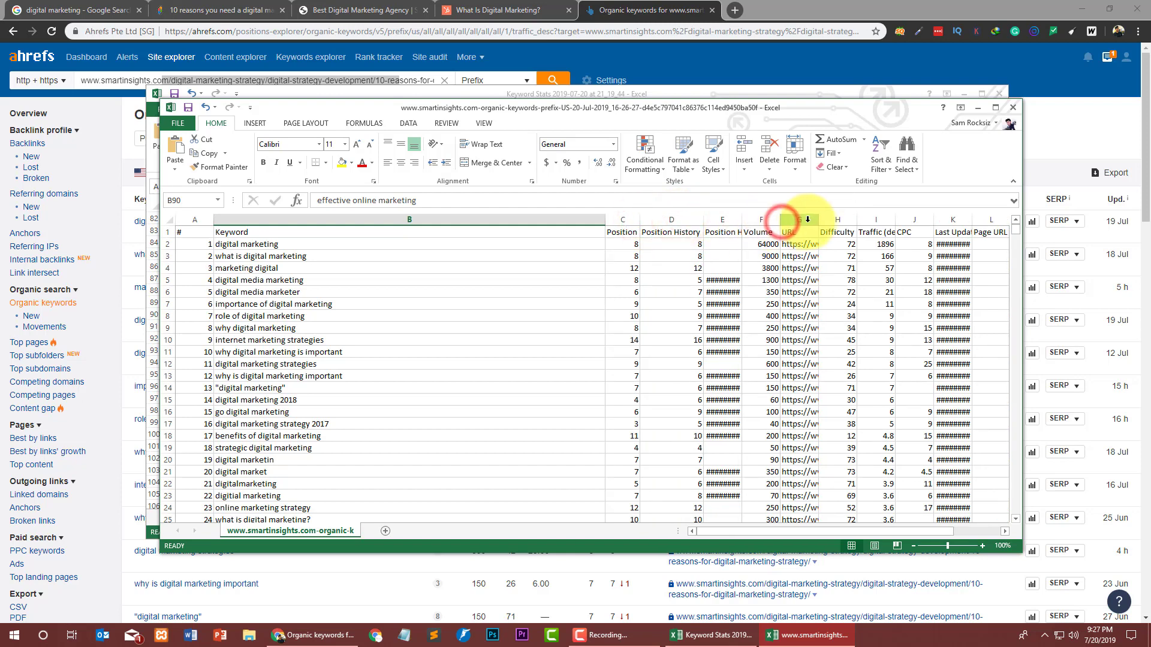
double_click(816, 221)
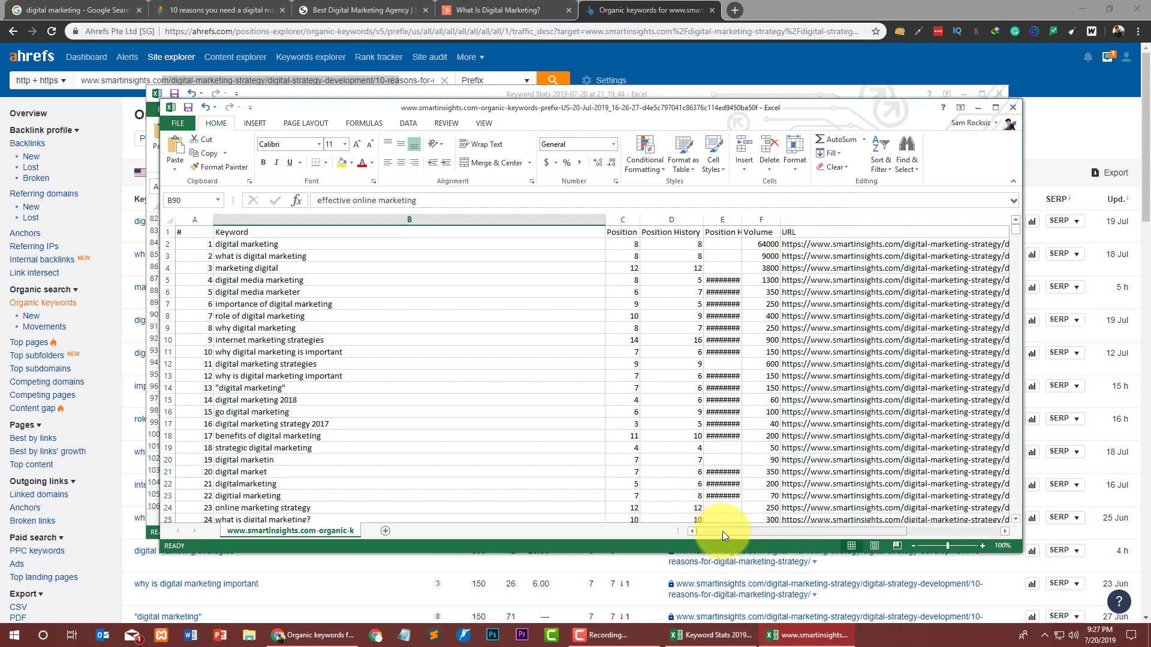
- Fit the Traffic (desc), CPC and SERP Features columns to their contents and select the first SERP features entry
left_click_drag(722, 531, 914, 524)
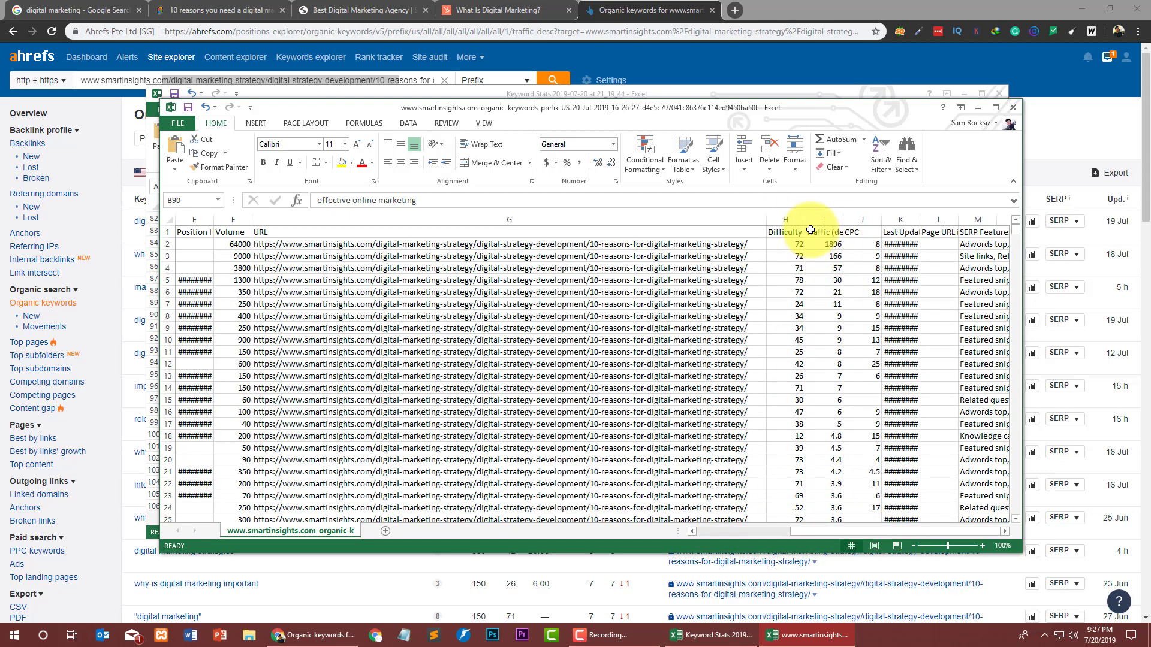
mouse_move(801, 223)
left_mouse_down()
mouse_move(802, 240)
mouse_move(877, 219)
left_mouse_up()
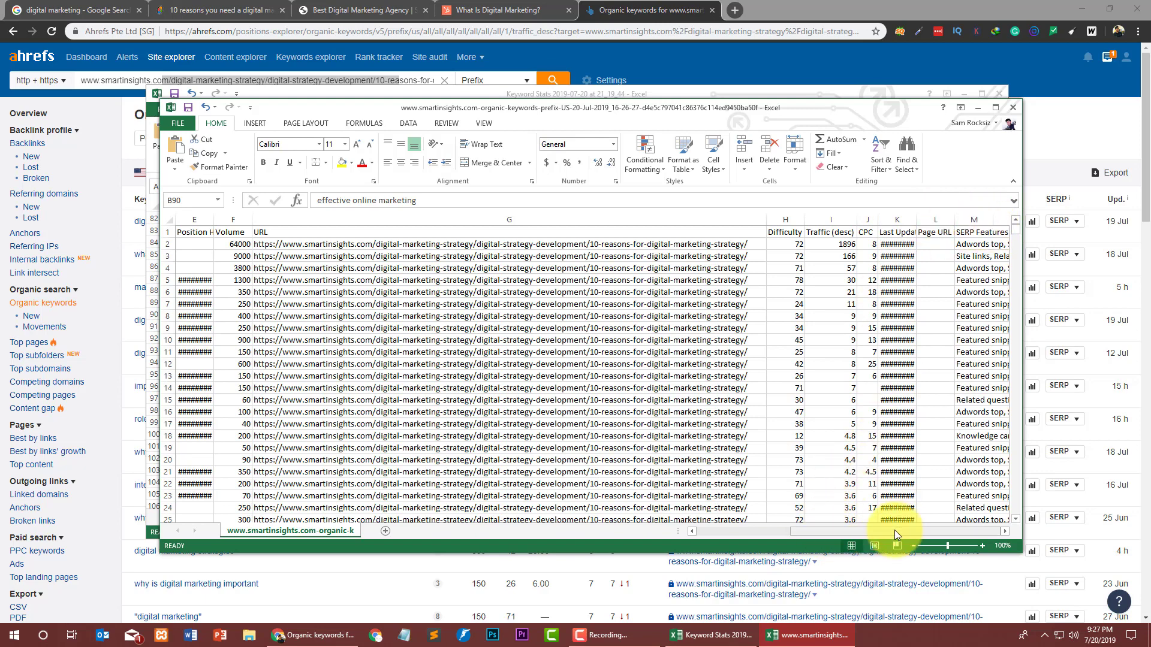
left_click_drag(930, 530, 933, 529)
left_click_drag(962, 232, 199, 222)
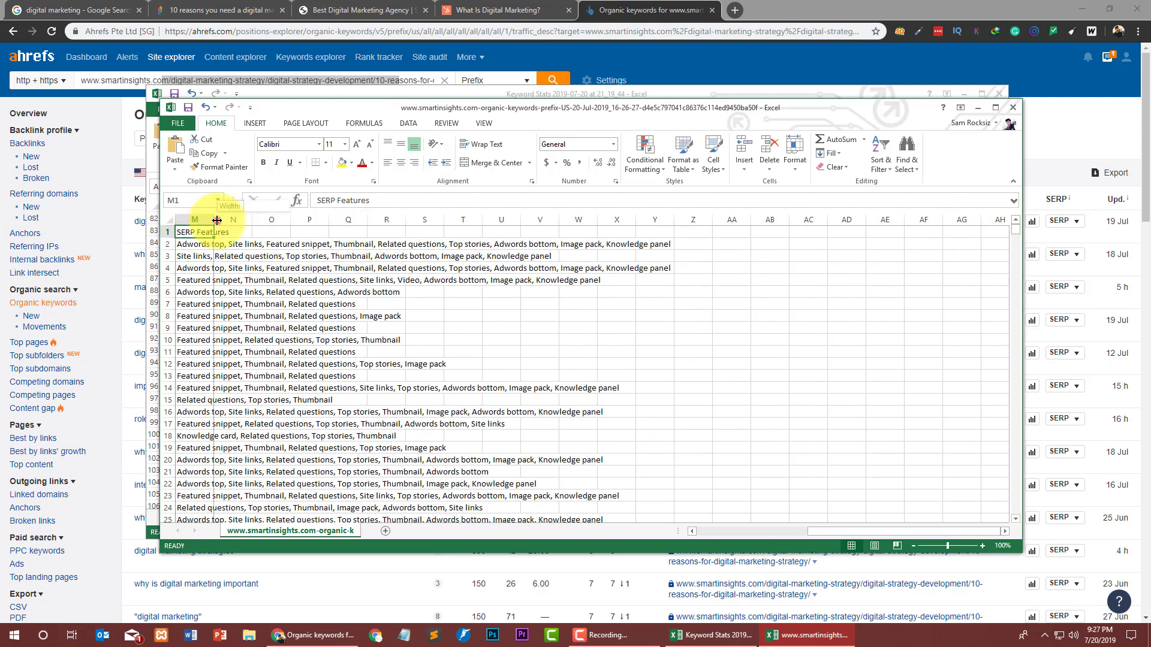
double_click(217, 220)
left_click(412, 245)
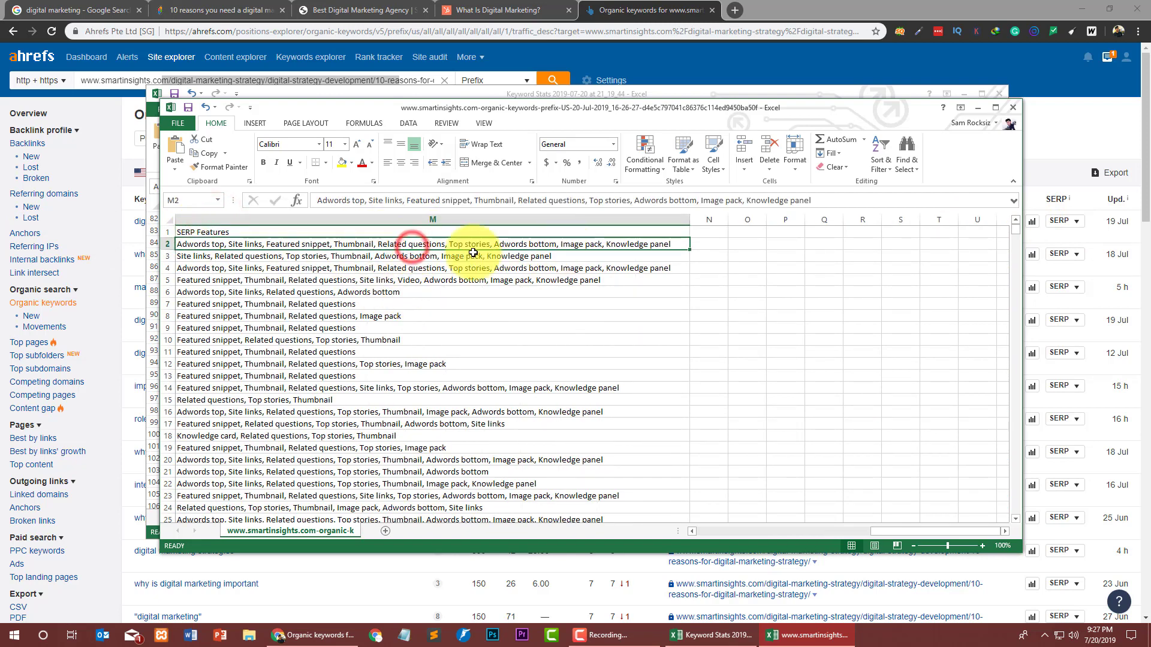
- Close the smartinsights.com organic keywords CSV and the Keyword Stats CSV without saving the changes
mouse_move(473, 253)
left_mouse_down()
mouse_move(154, 264)
mouse_move(459, 252)
left_mouse_up()
left_click(609, 348)
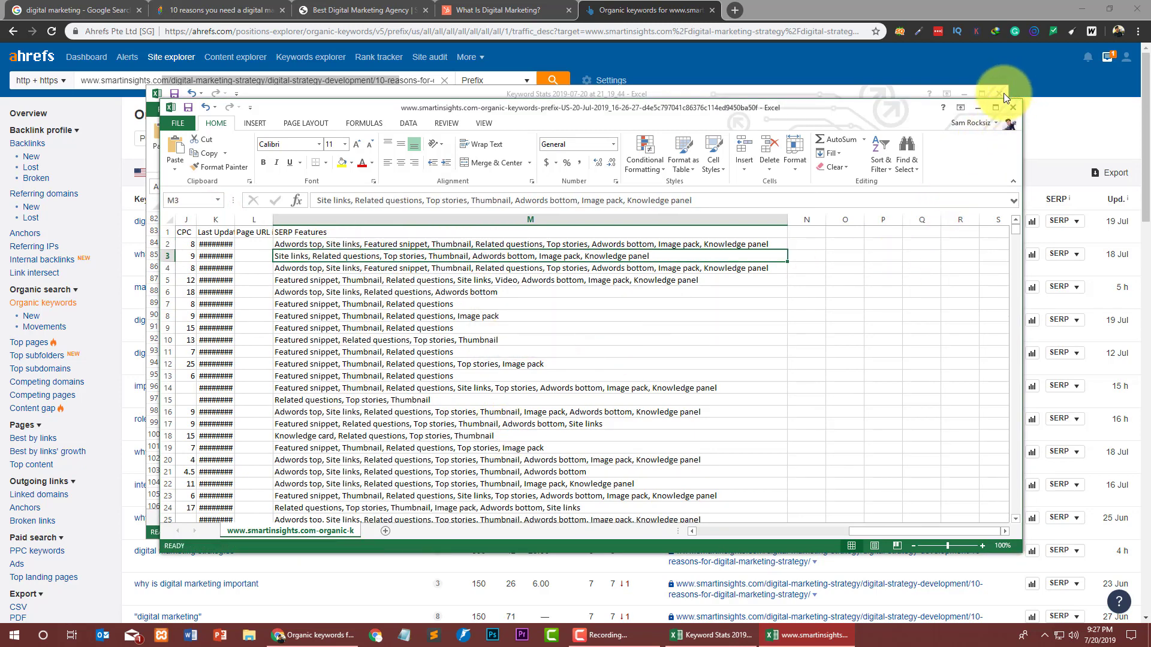
left_click(1012, 106)
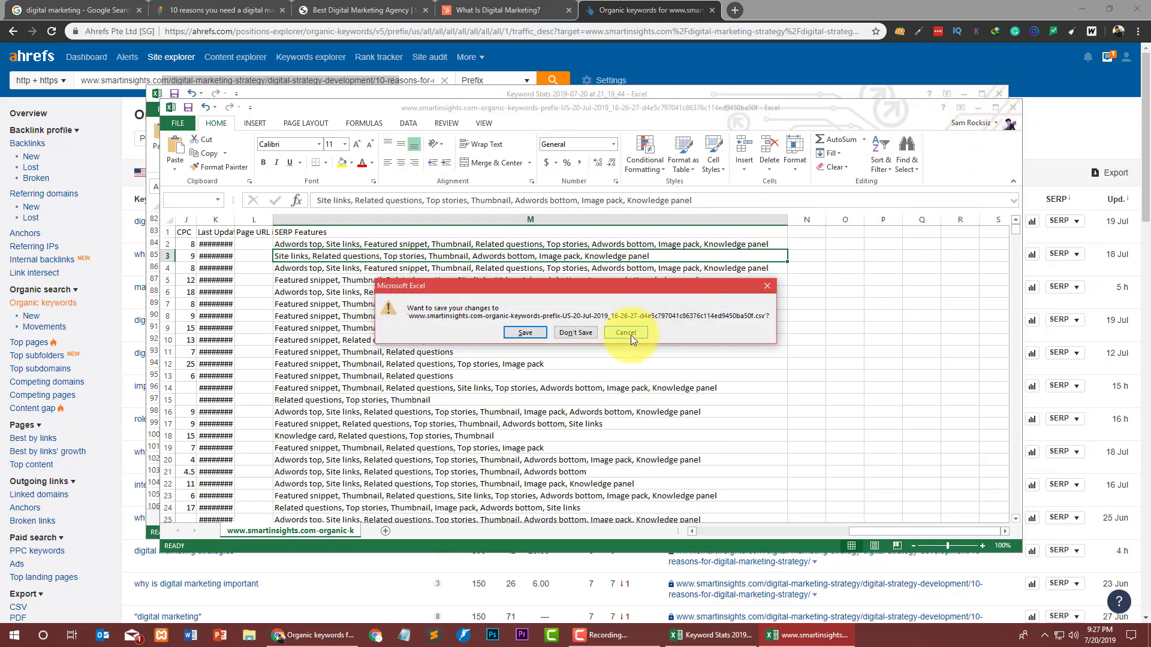
left_click(576, 332)
left_click(999, 93)
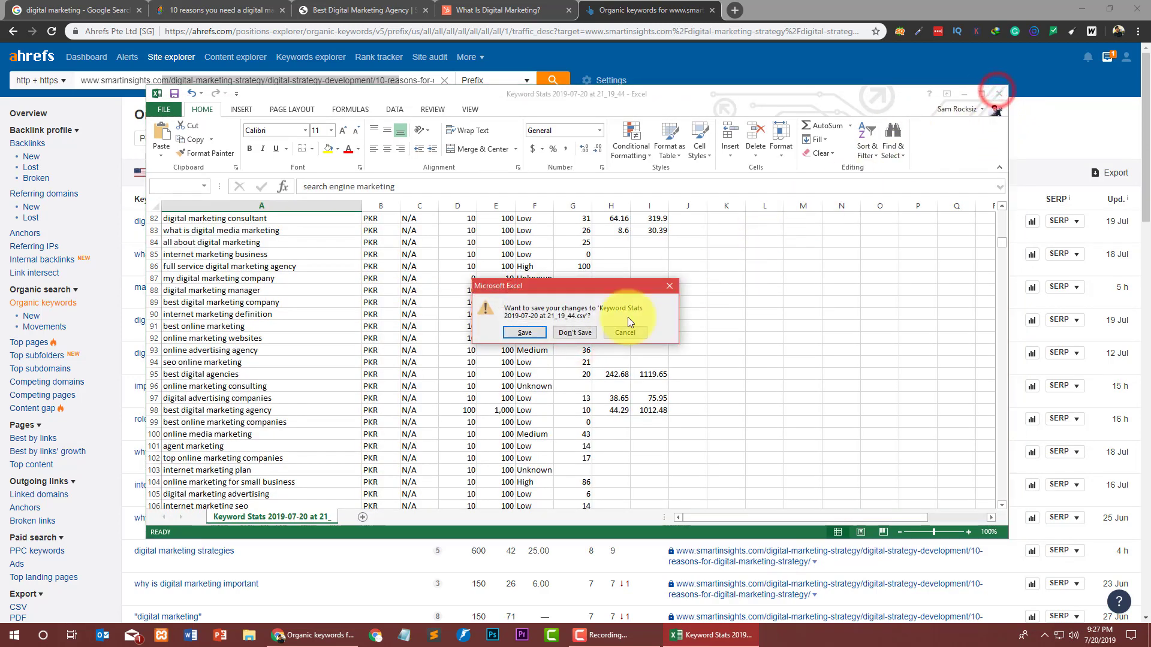
left_click(573, 333)
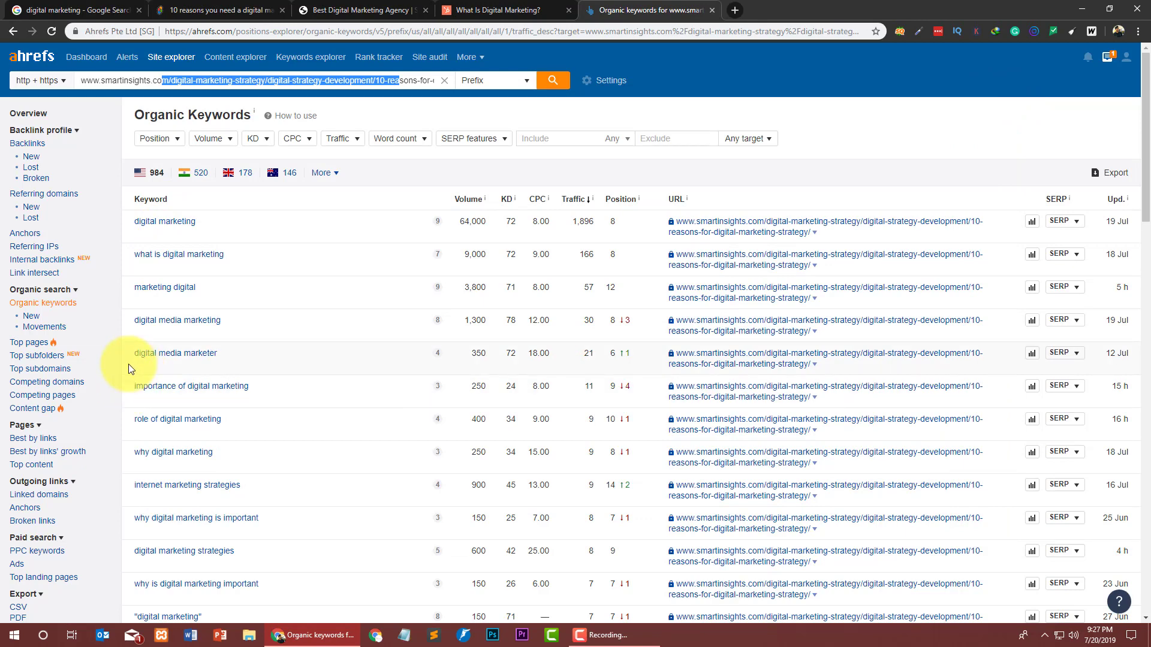
- Check the list of exported files in Ahrefs and close the list
left_click(1109, 60)
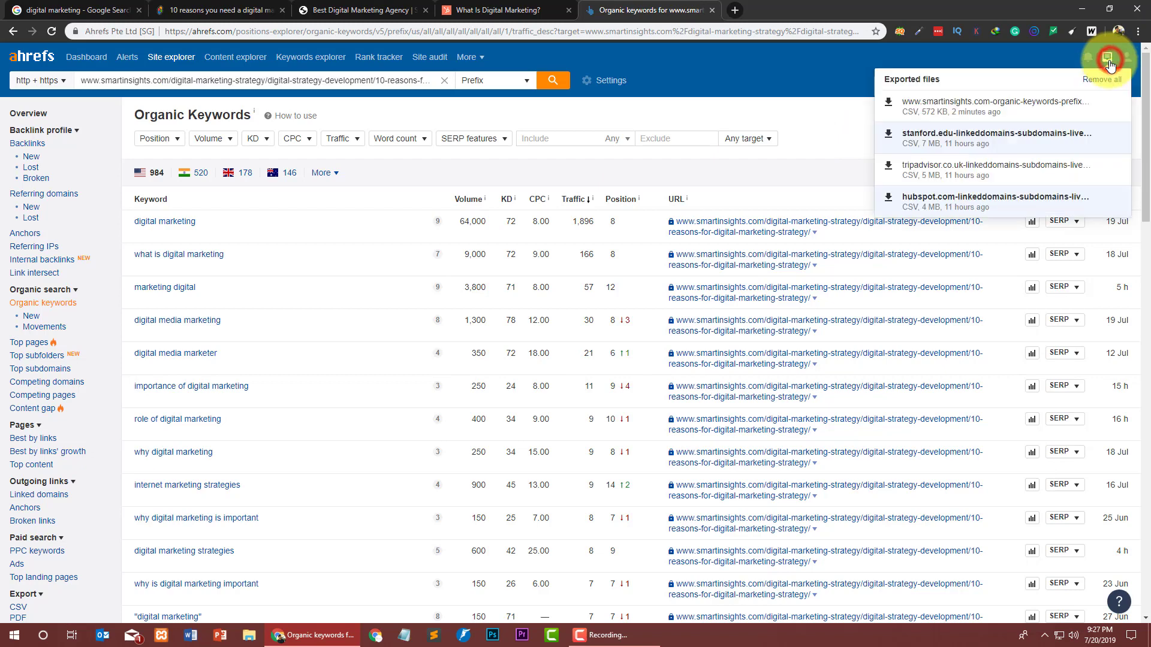
left_click(1109, 61)
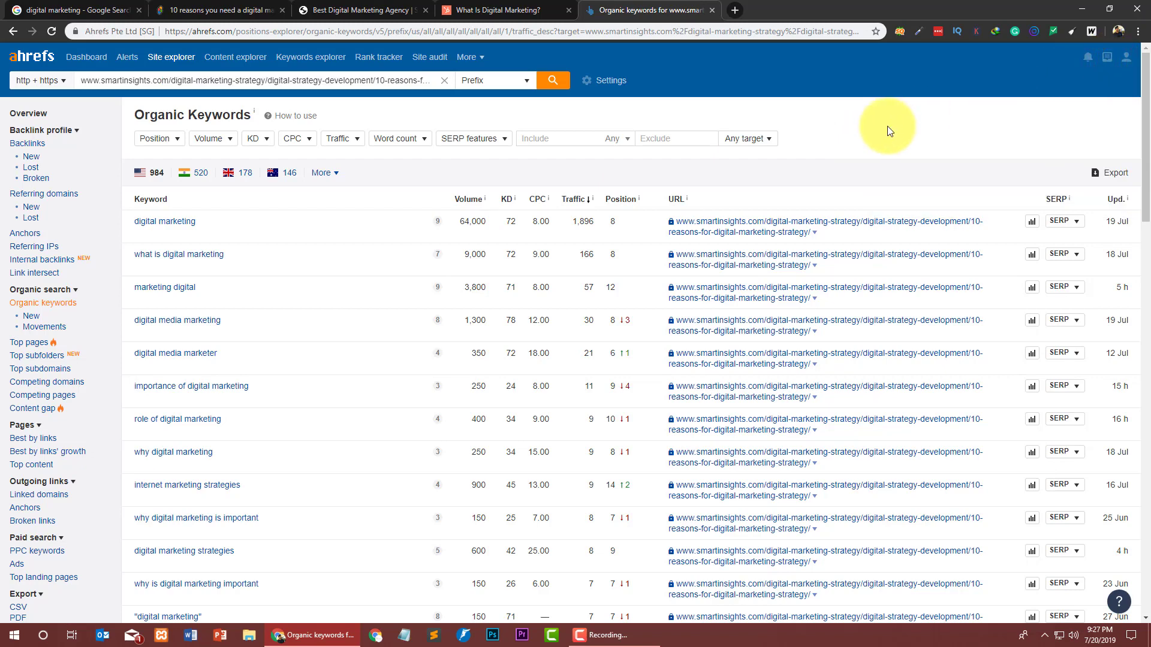
- Close the Ahrefs, HubSpot, digital marketing agency and Smart Insights pages, keeping the Google search open, and minimize the browser
left_click(712, 10)
left_click(569, 11)
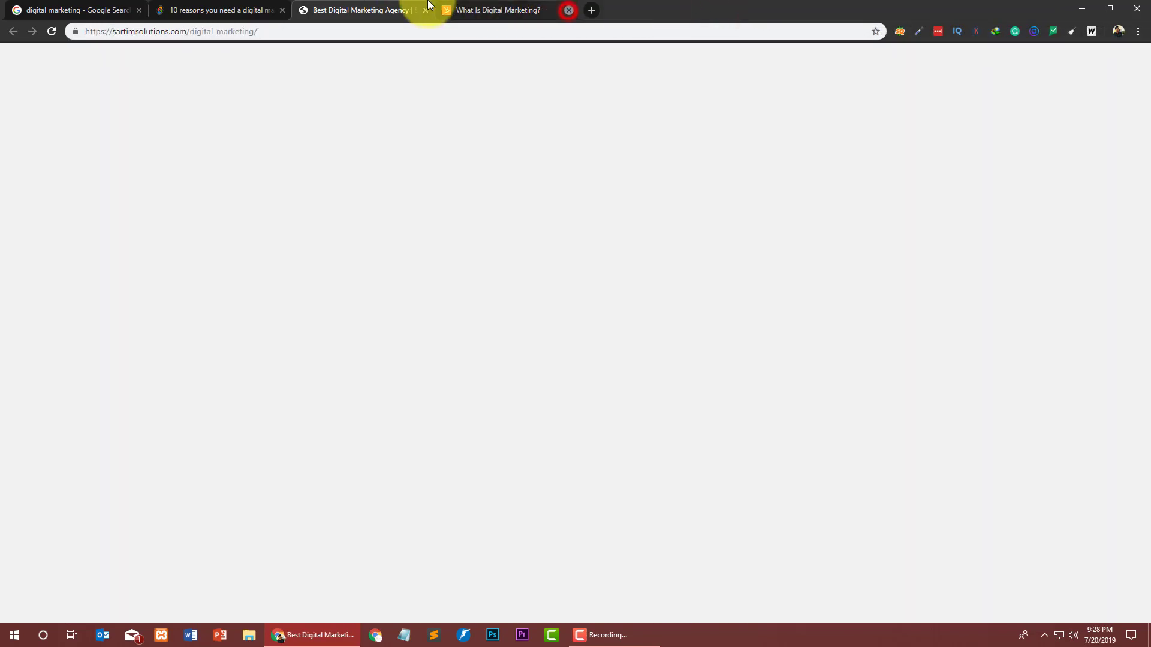
left_click(424, 11)
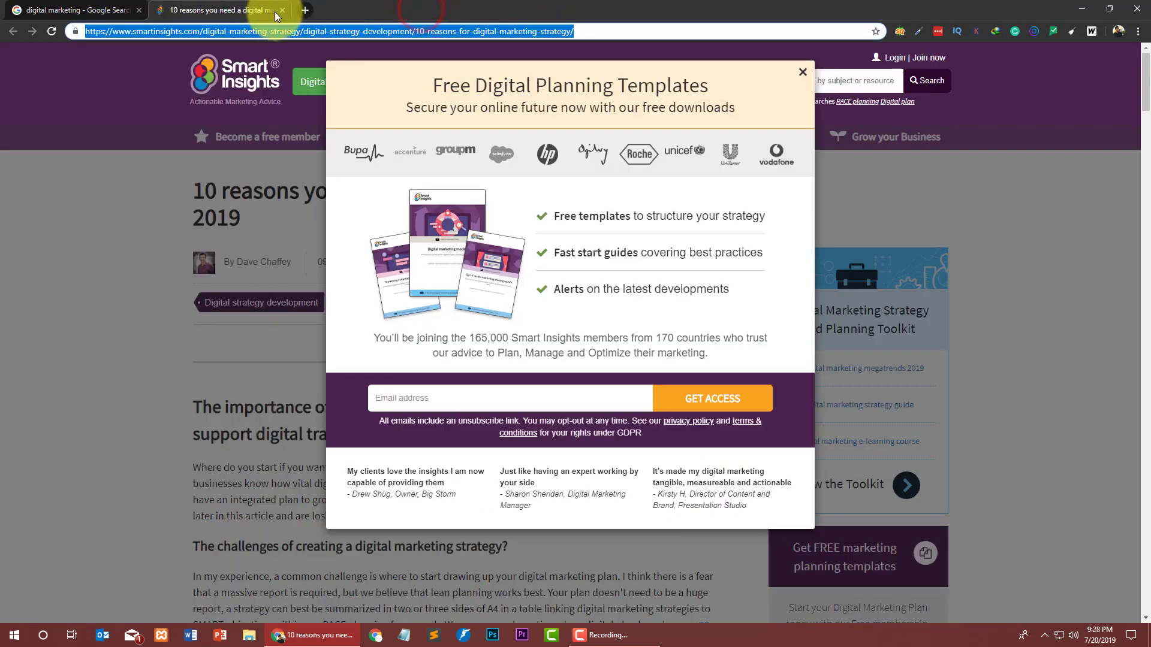
left_click(282, 11)
left_click(1086, 9)
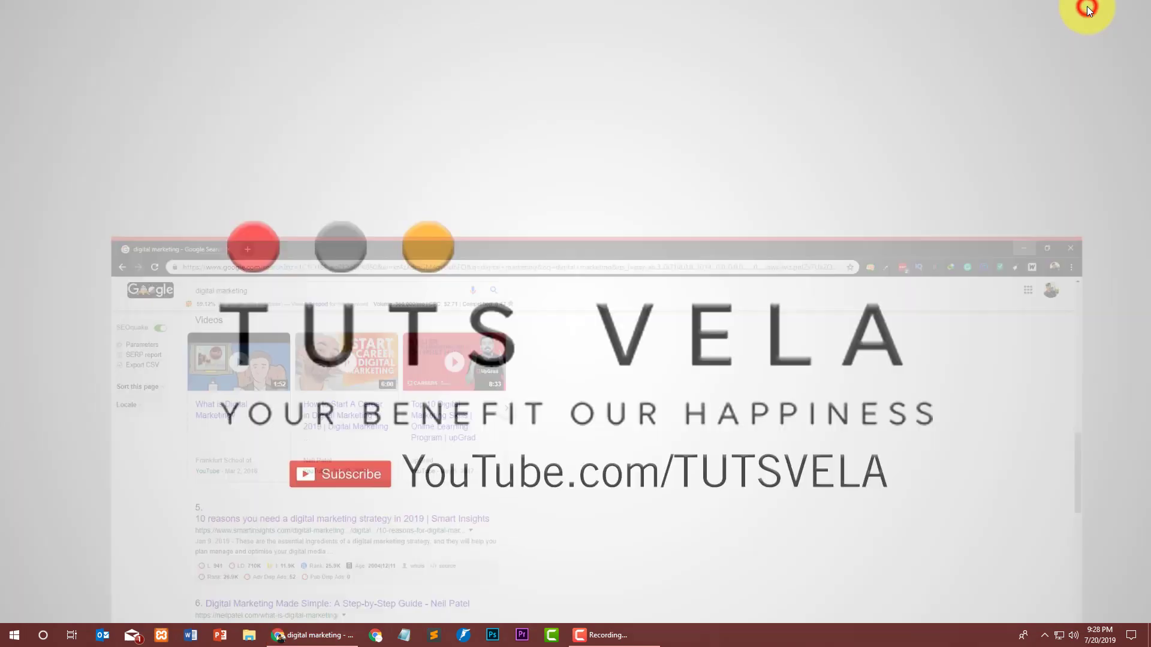